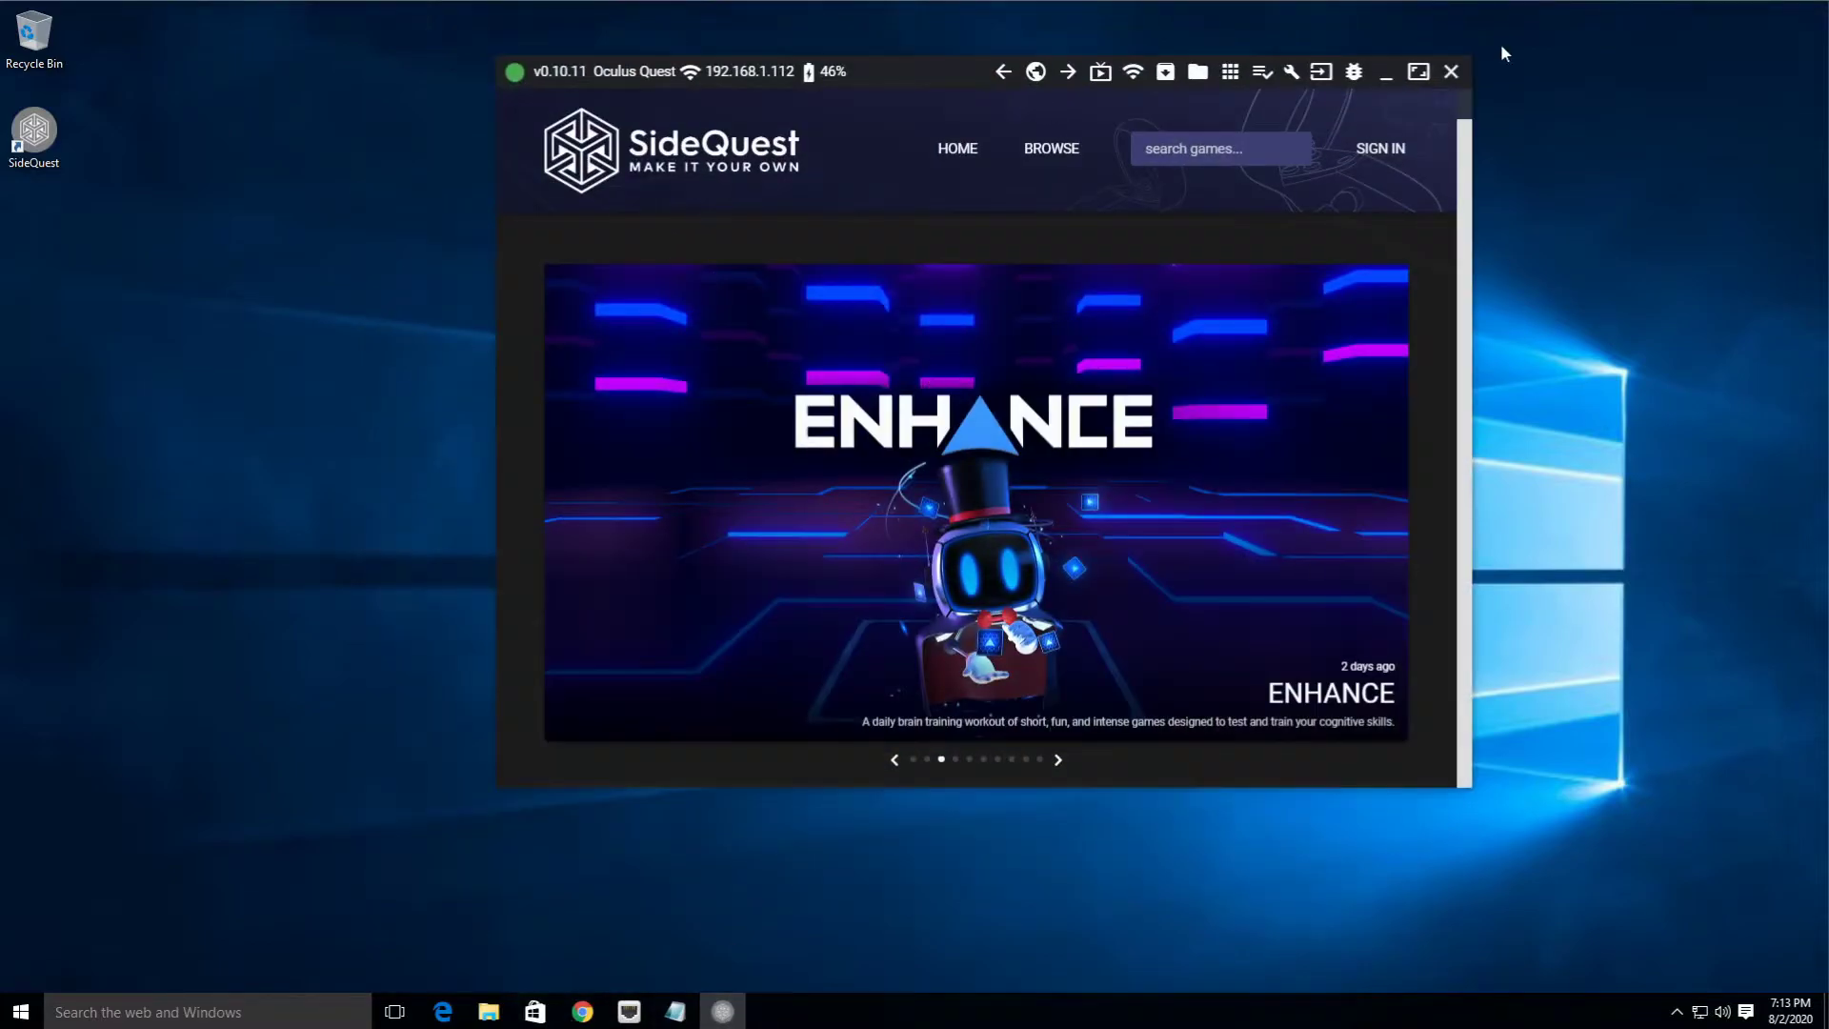
- Minimize SideQuest, check the eight videos in C:\StreamingContent, then close File Explorer
click(1386, 77)
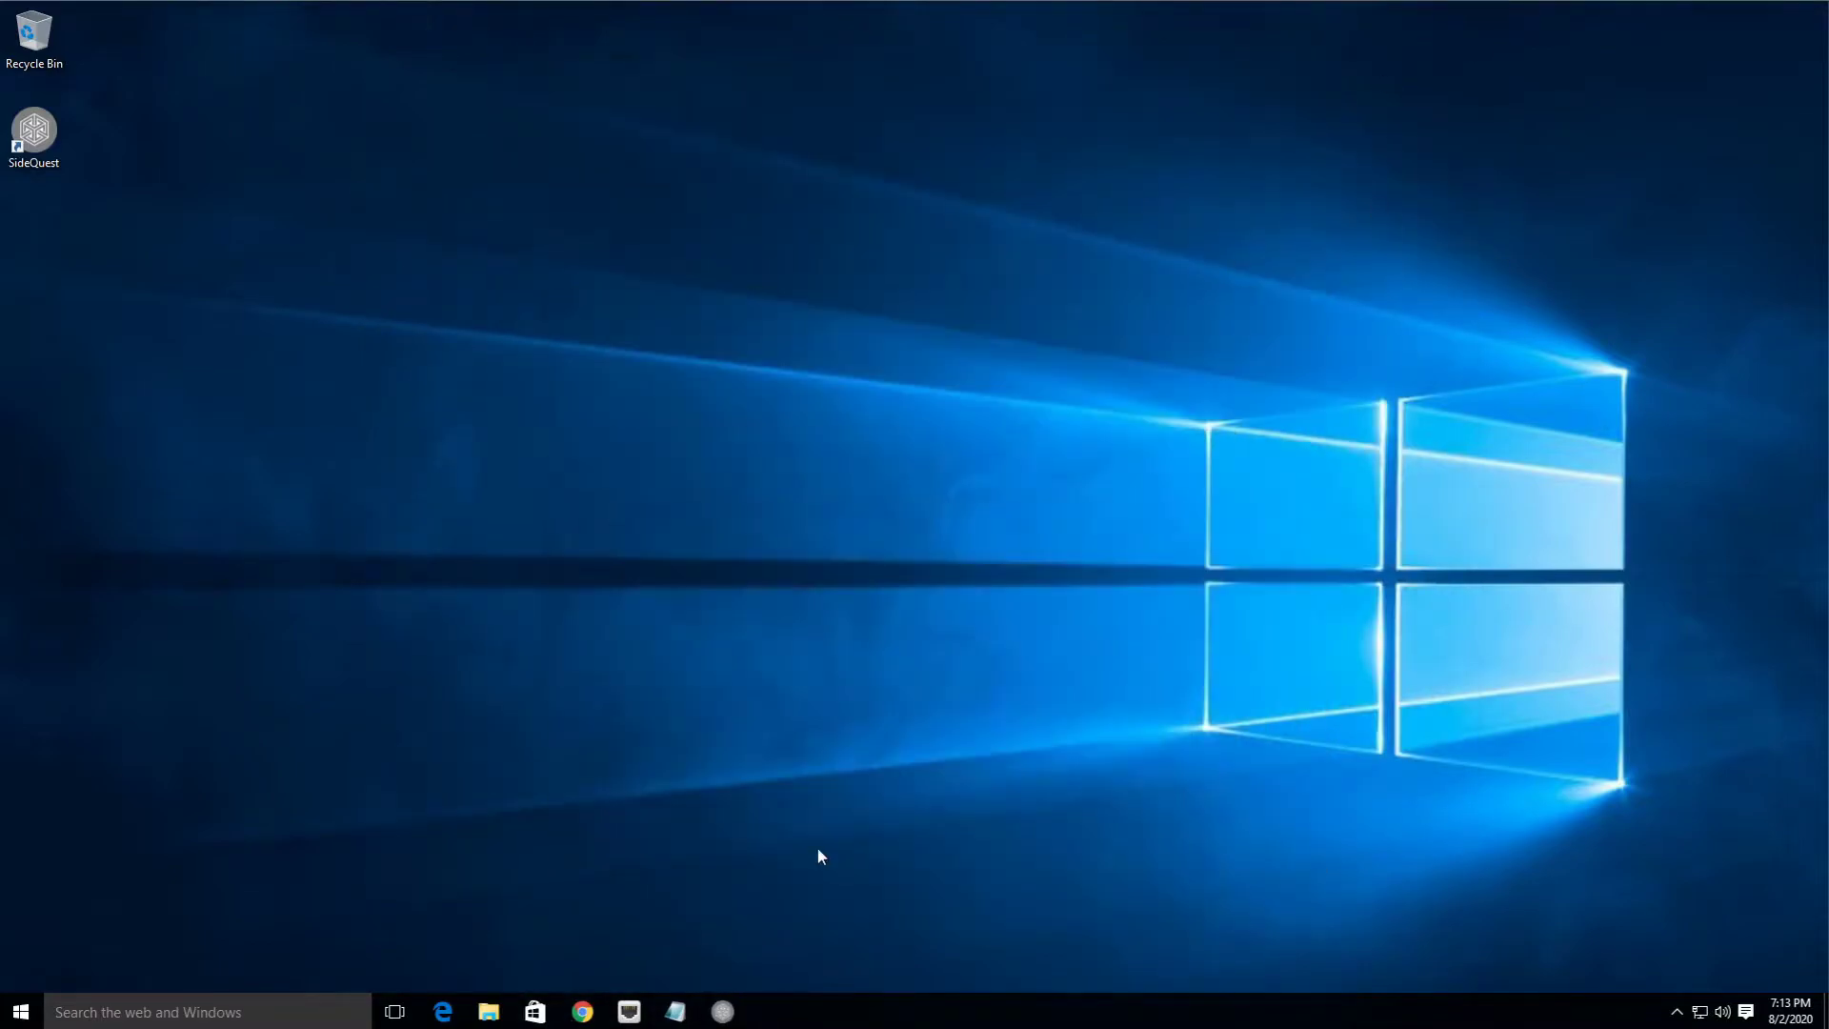
click(694, 1008)
click(488, 1012)
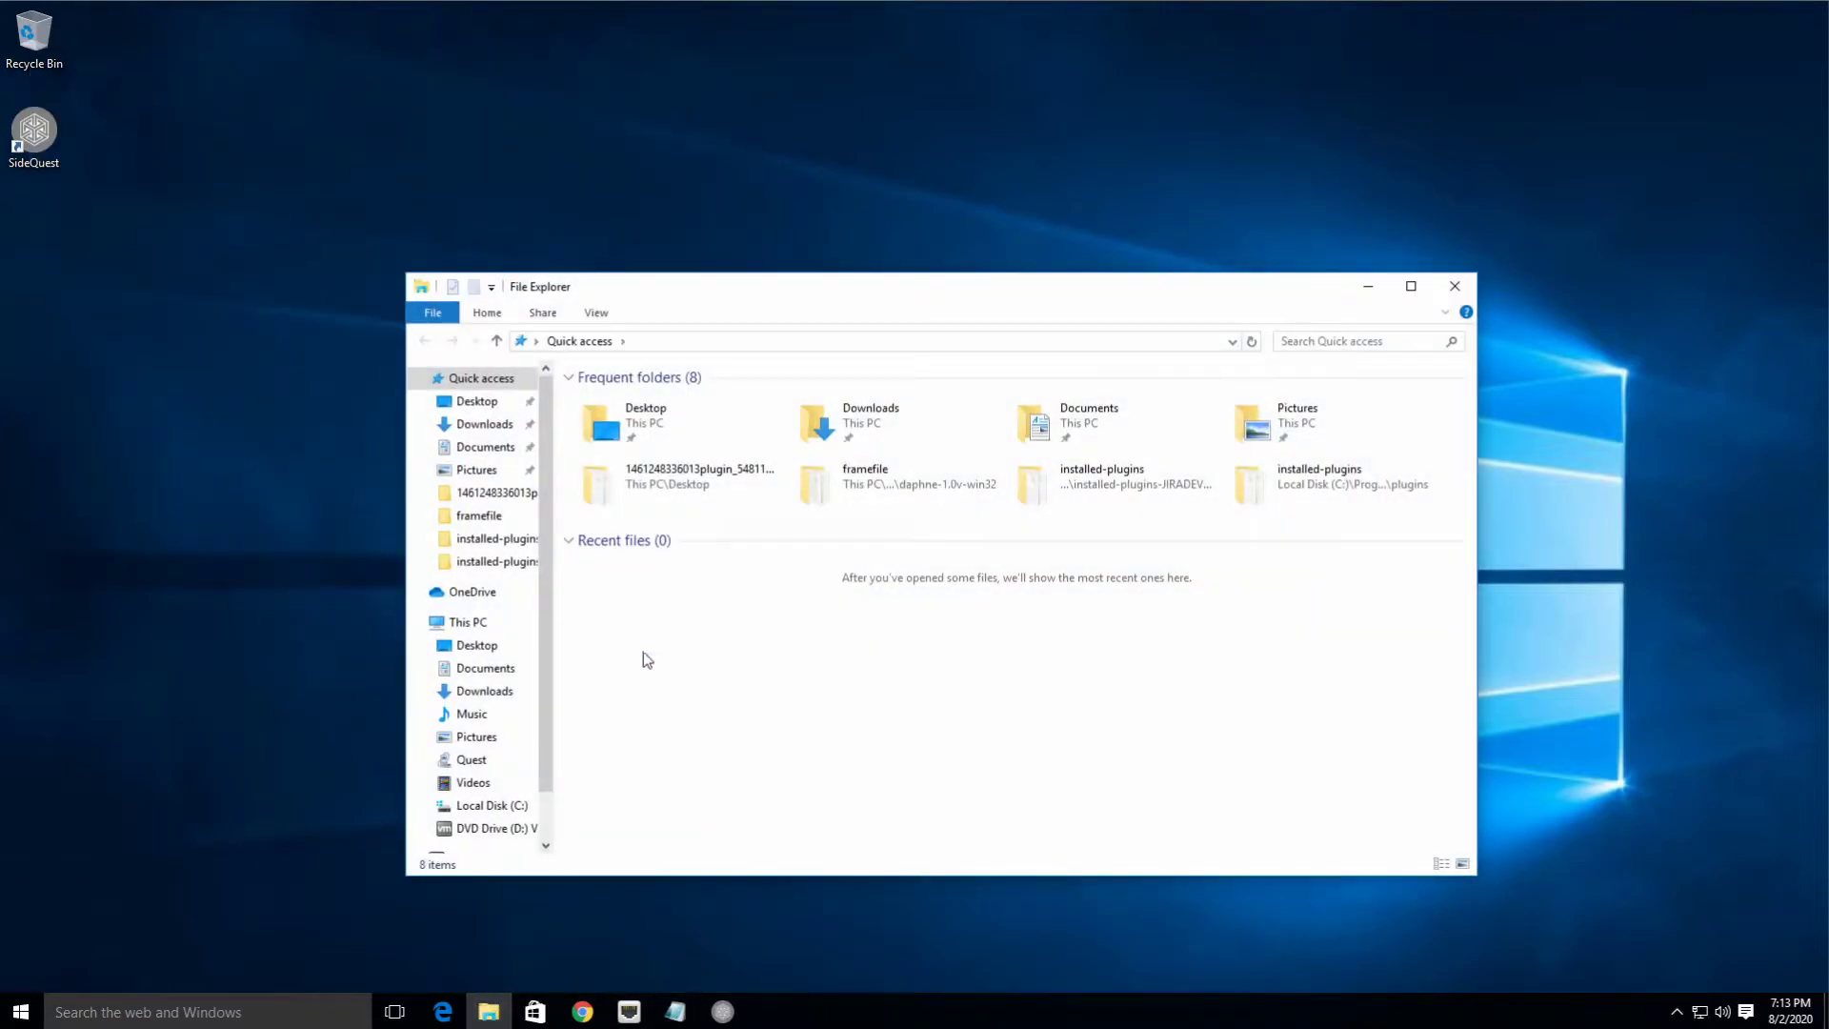
click(481, 806)
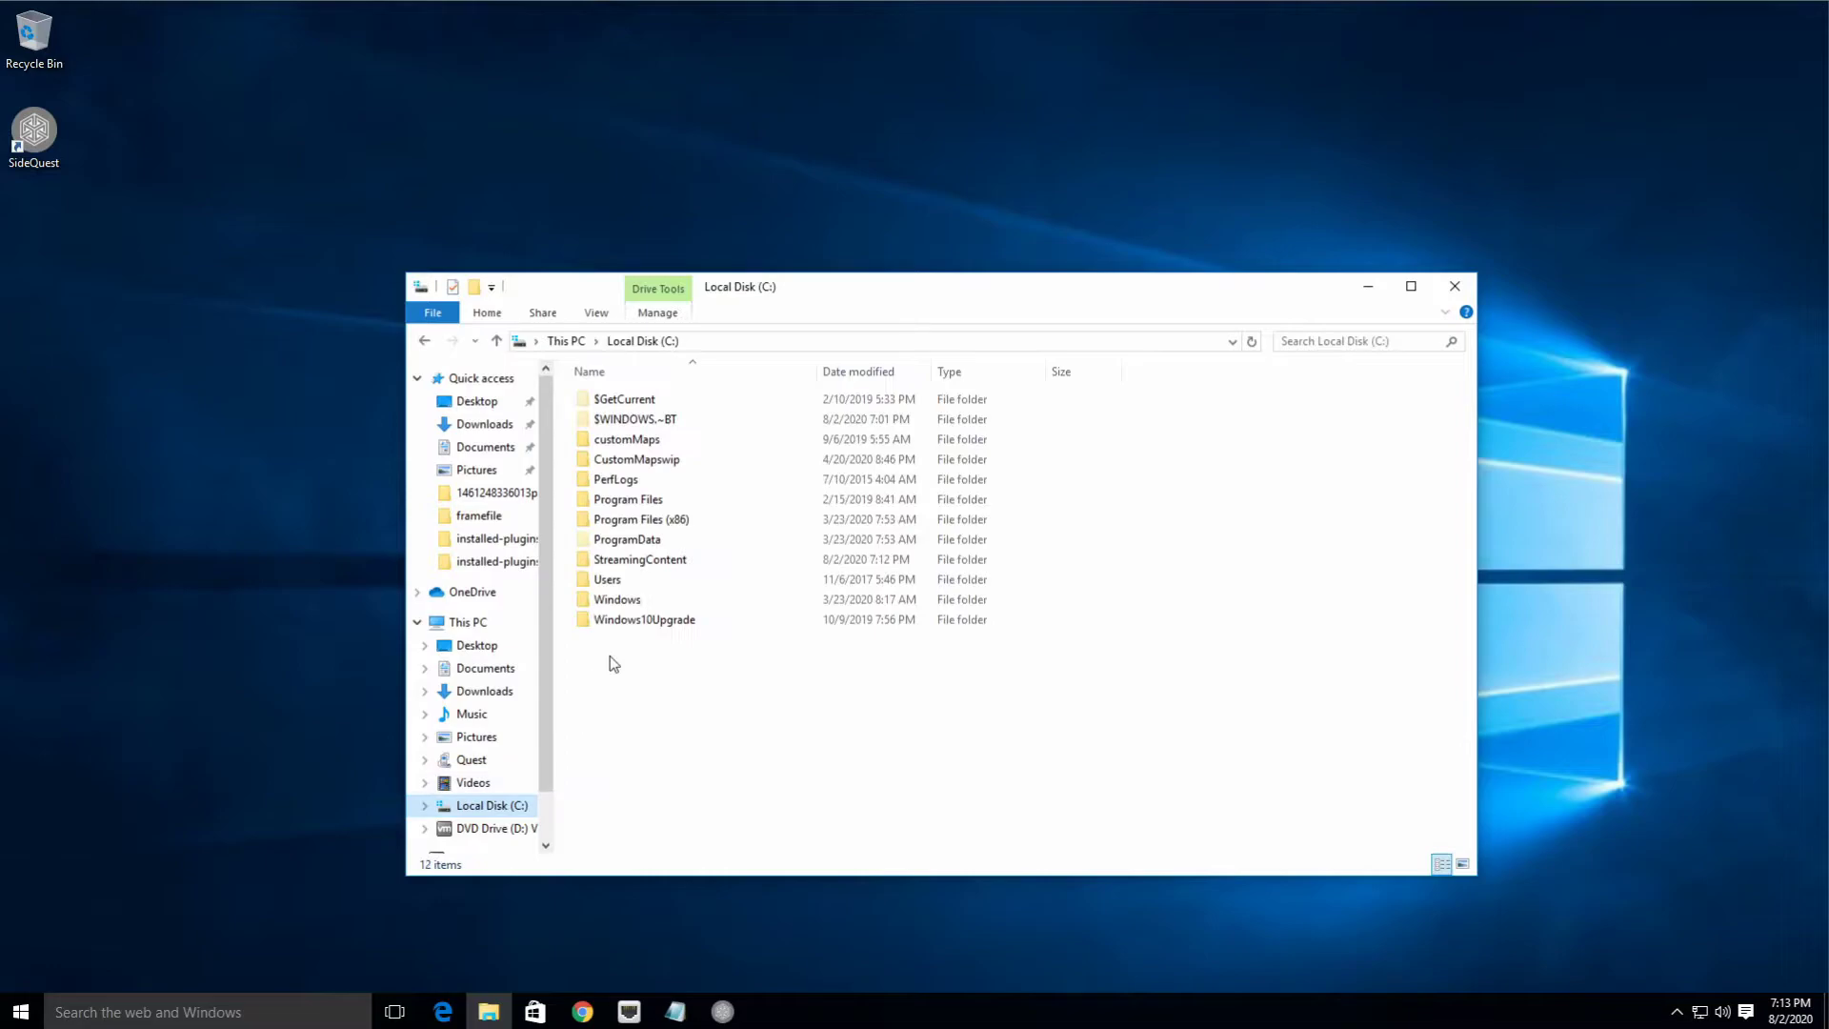
double_click(667, 561)
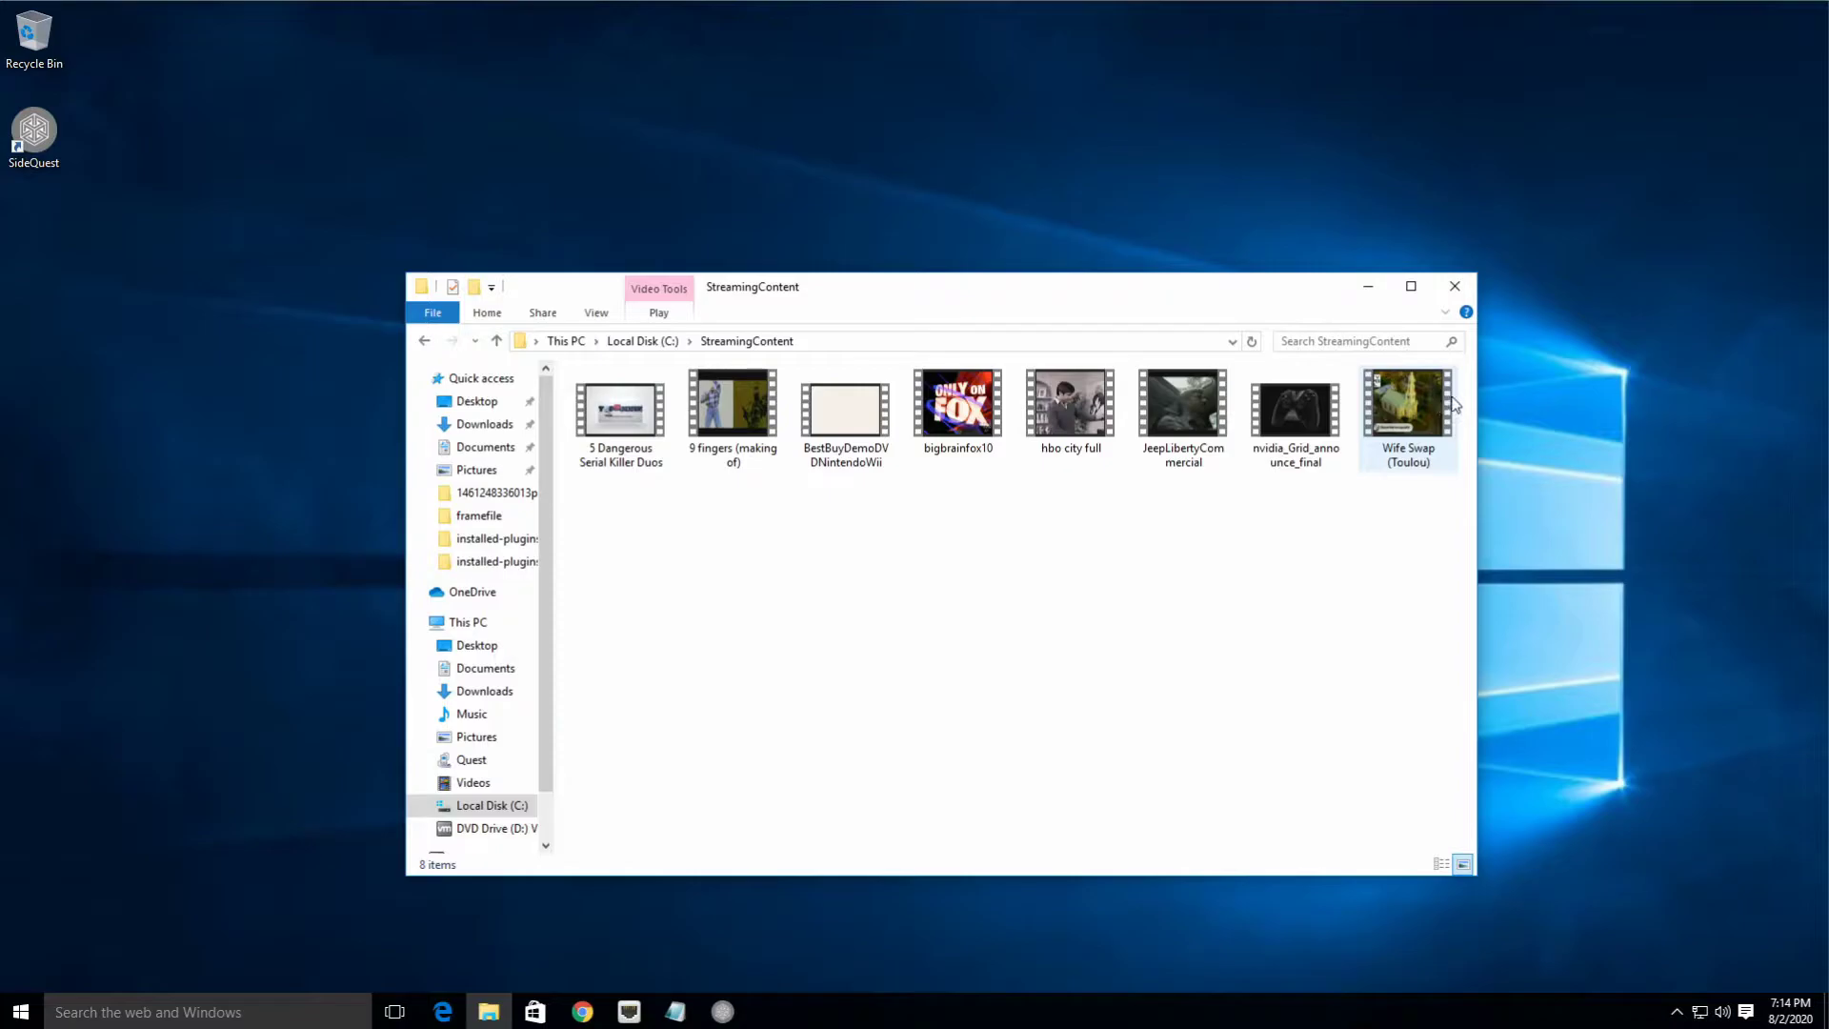
click(1457, 289)
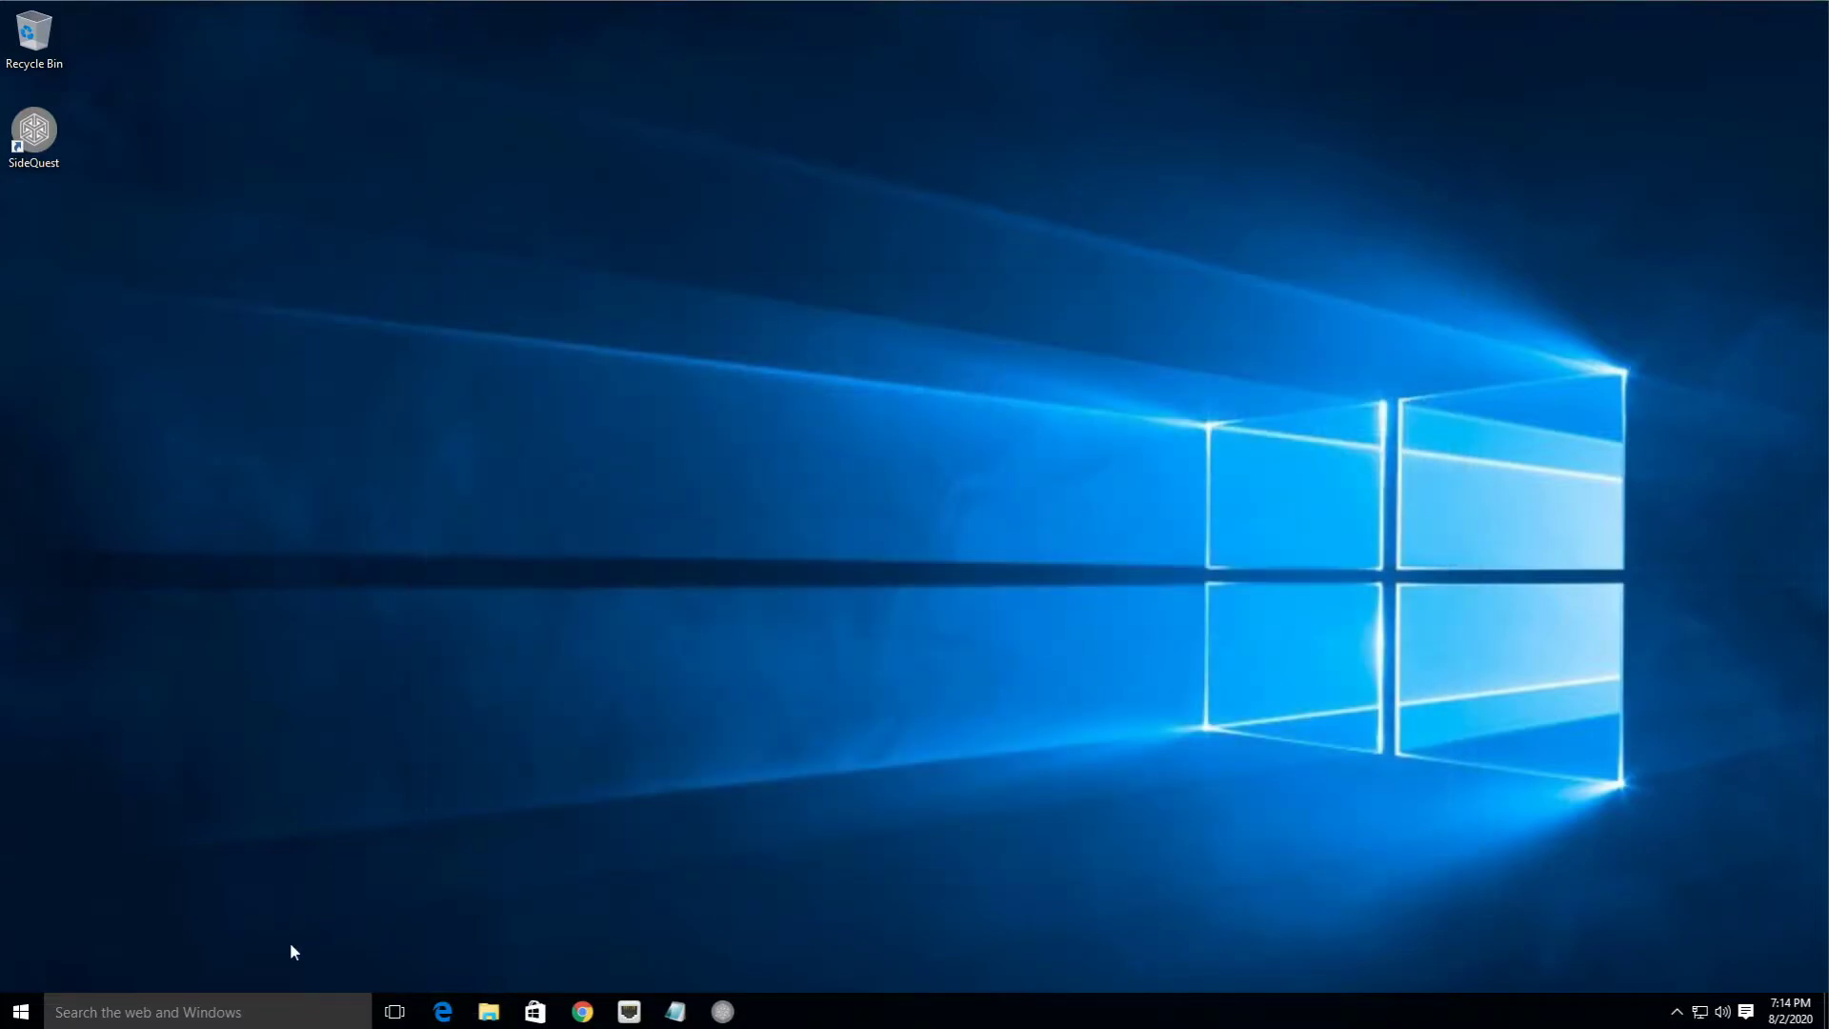
- Find Computer Management by searching 'computer' and list the accounts under Local Users and Groups > Users
click(271, 1008)
text(computer)
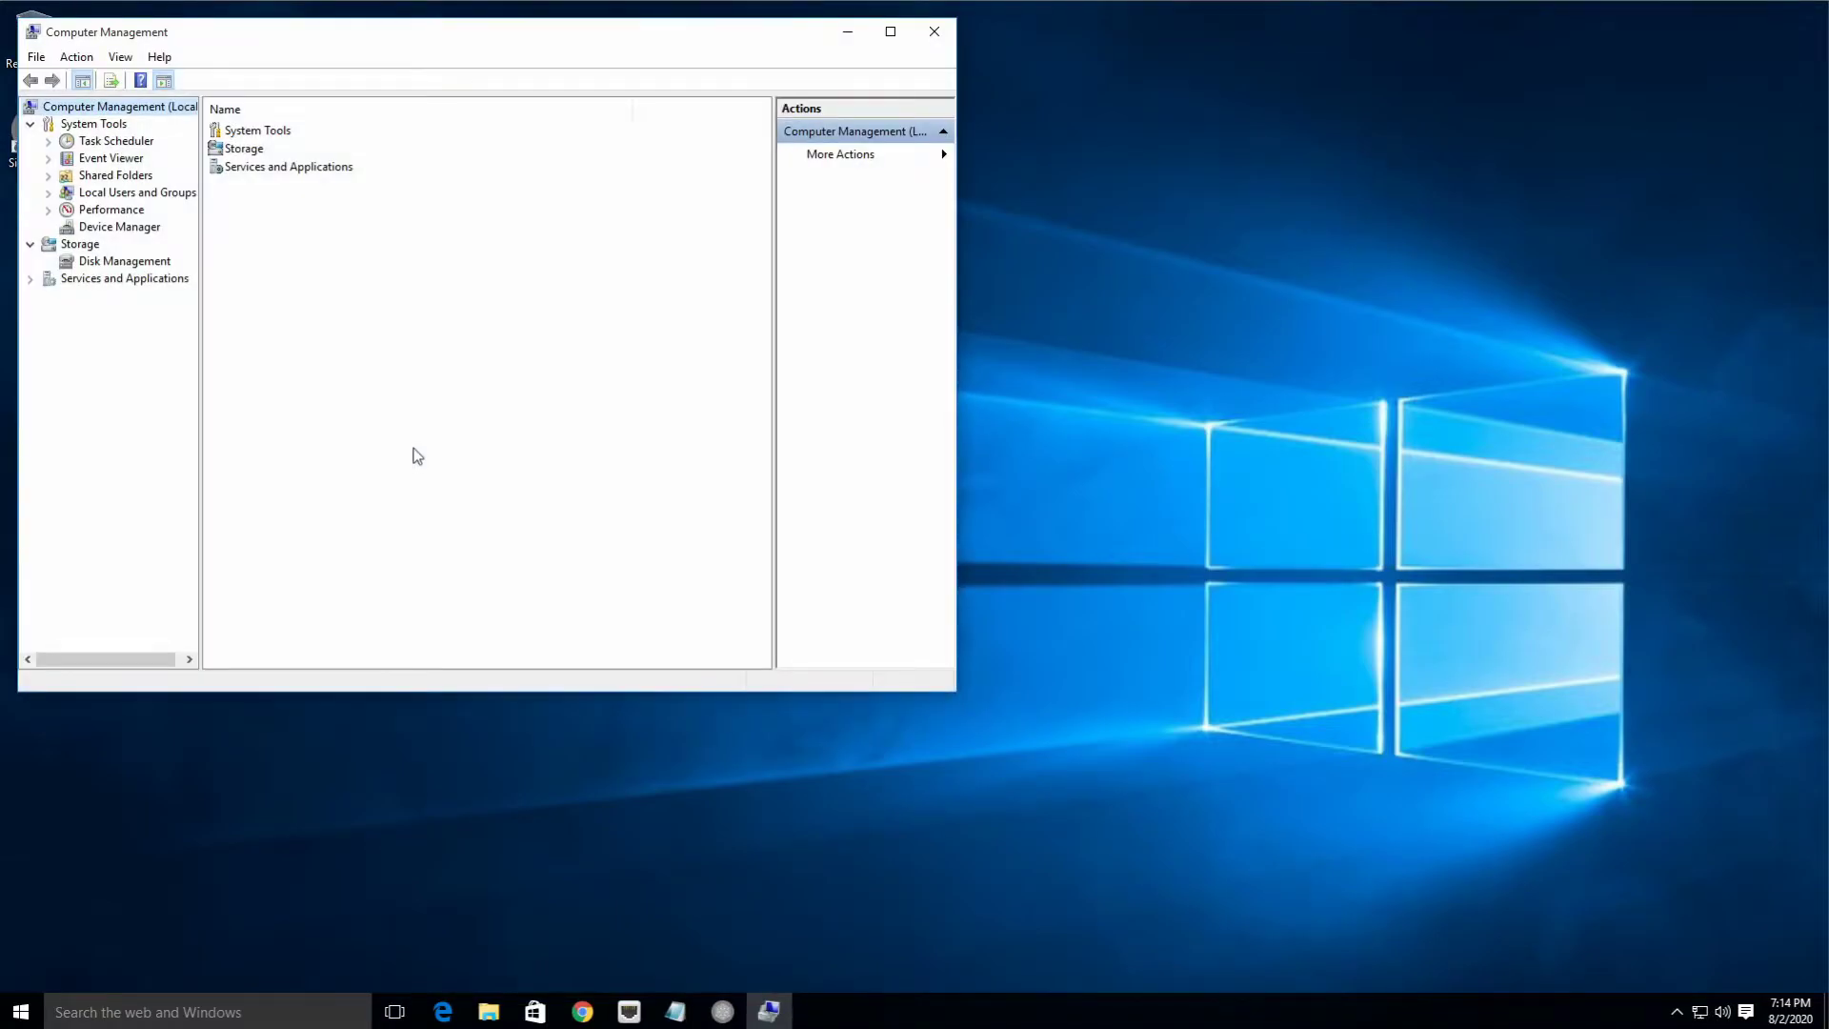
double_click(138, 193)
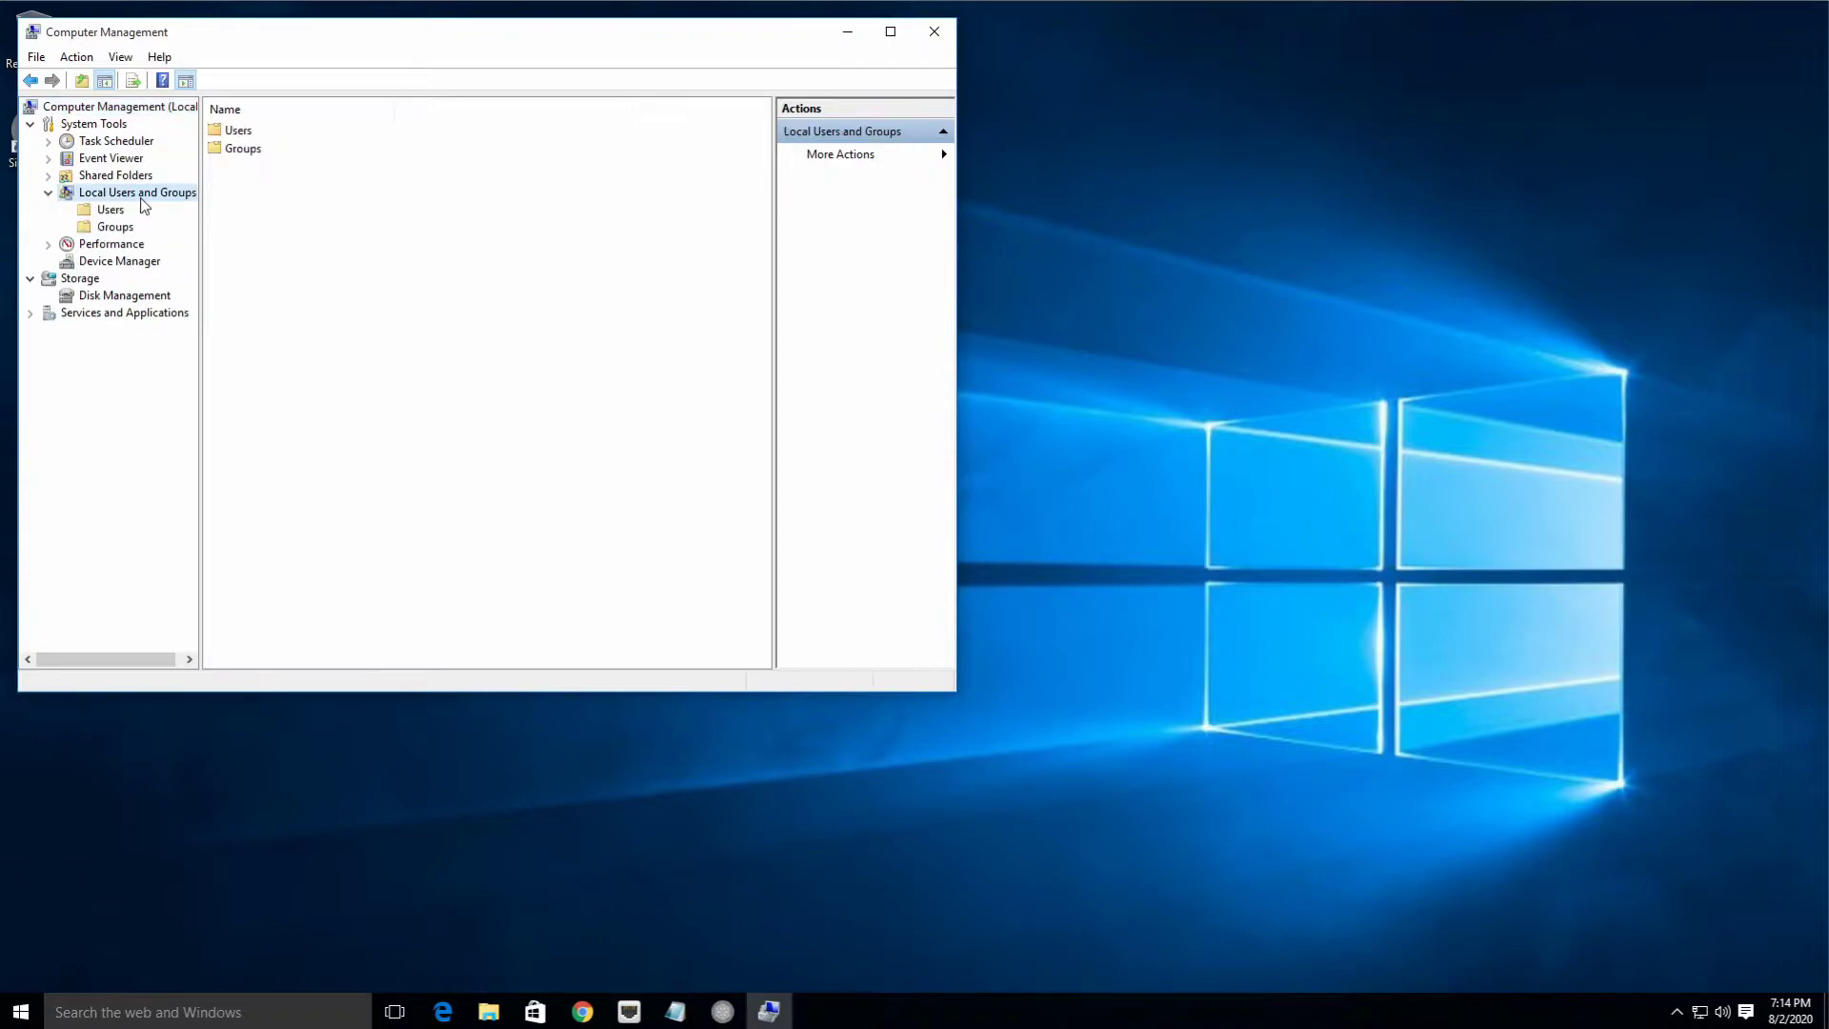
click(108, 211)
right_click(335, 254)
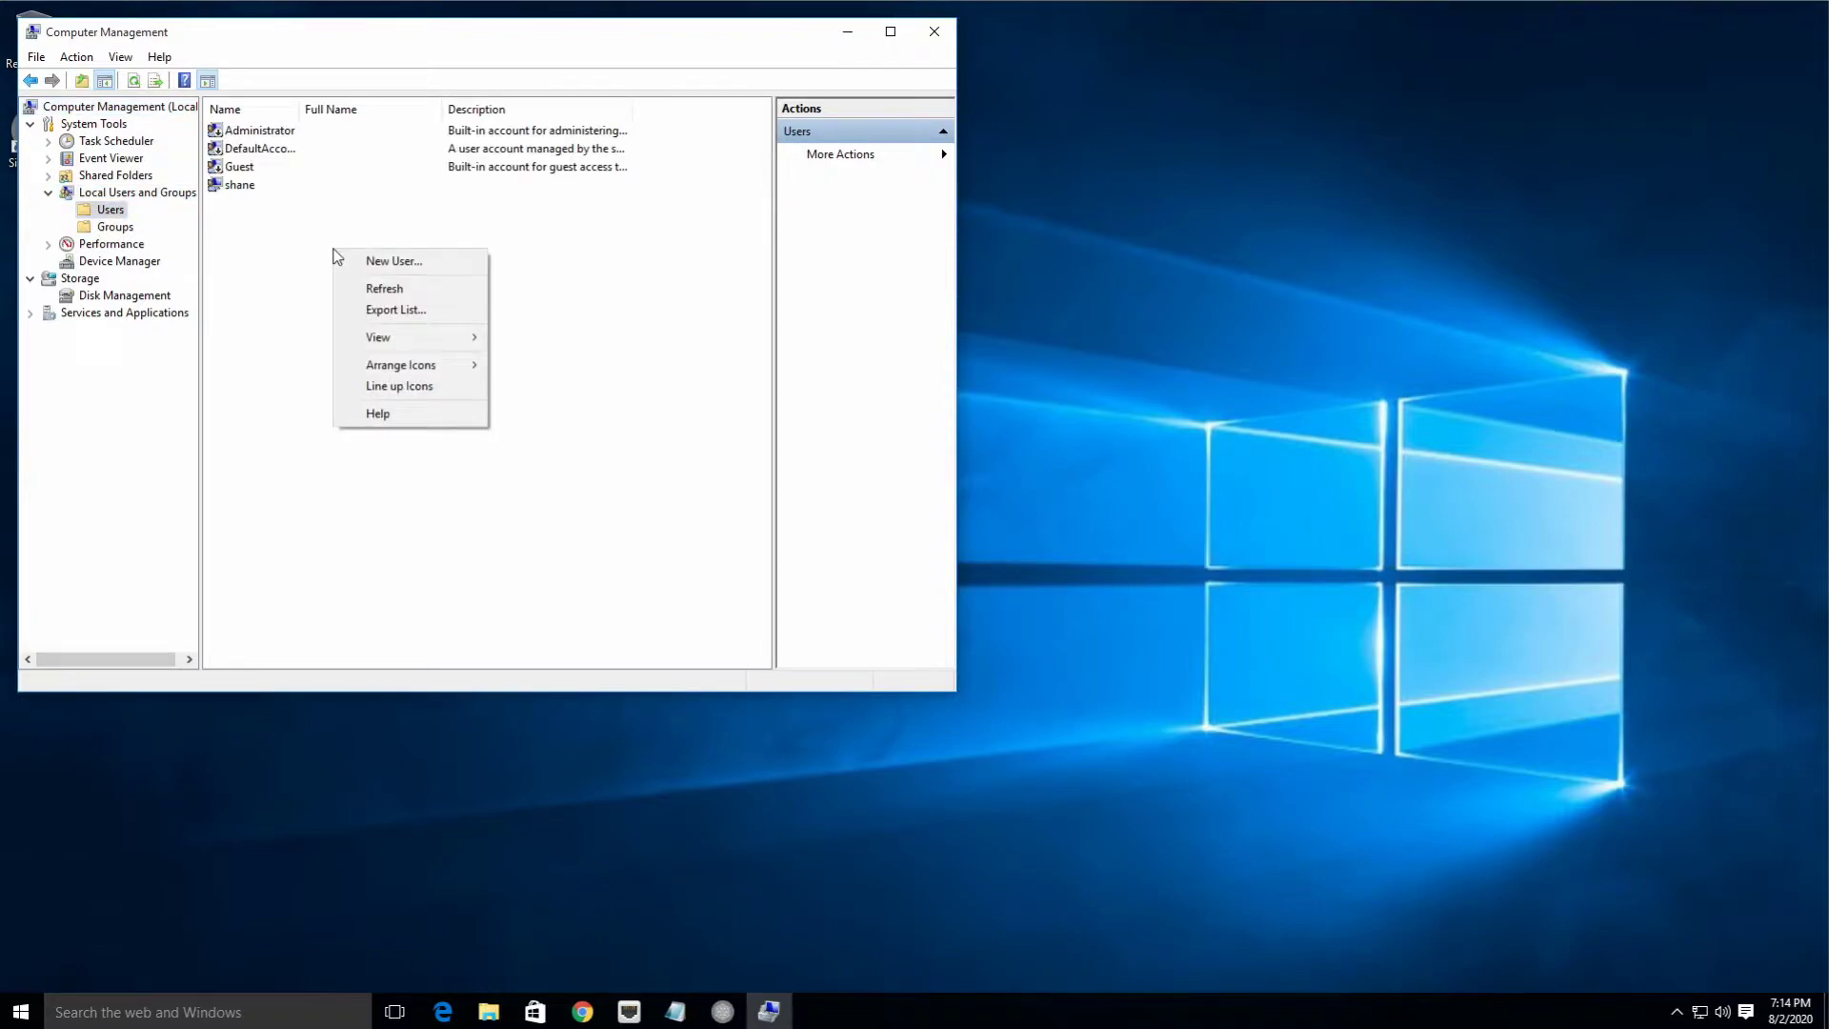
- Start a new local user named streamer and enter its password twice
click(420, 260)
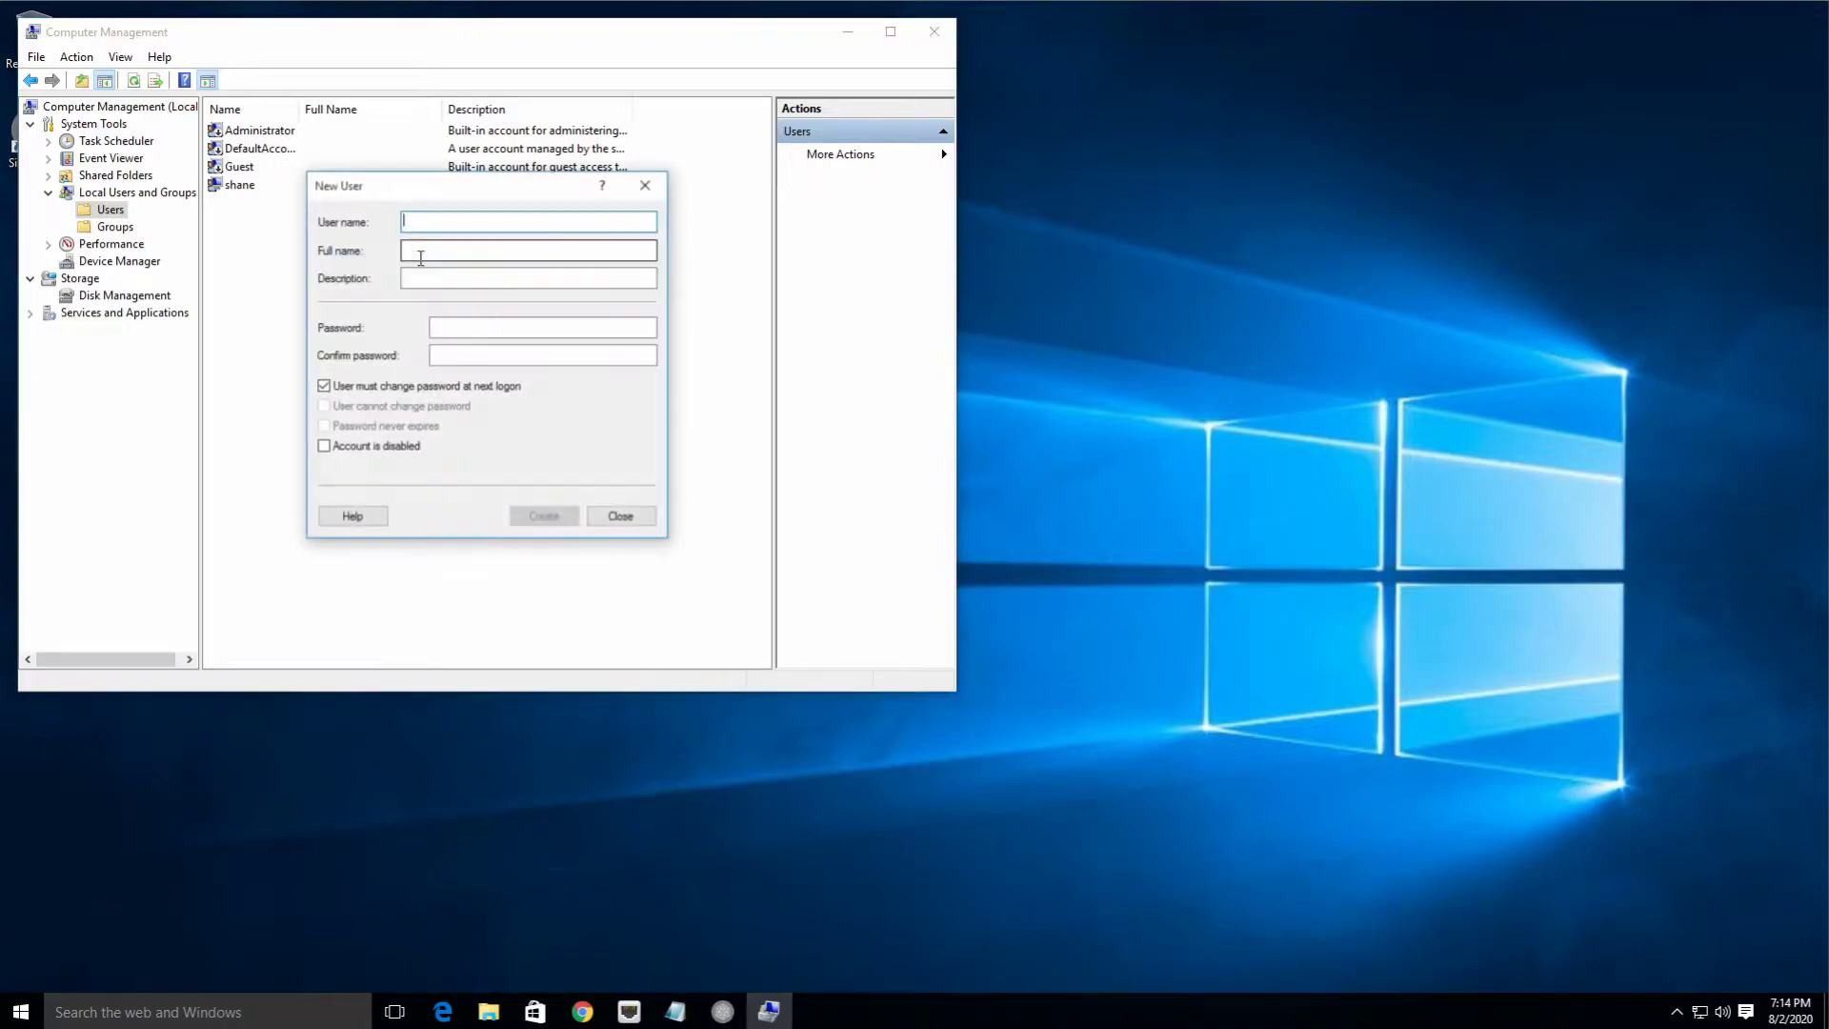
text(streamer)
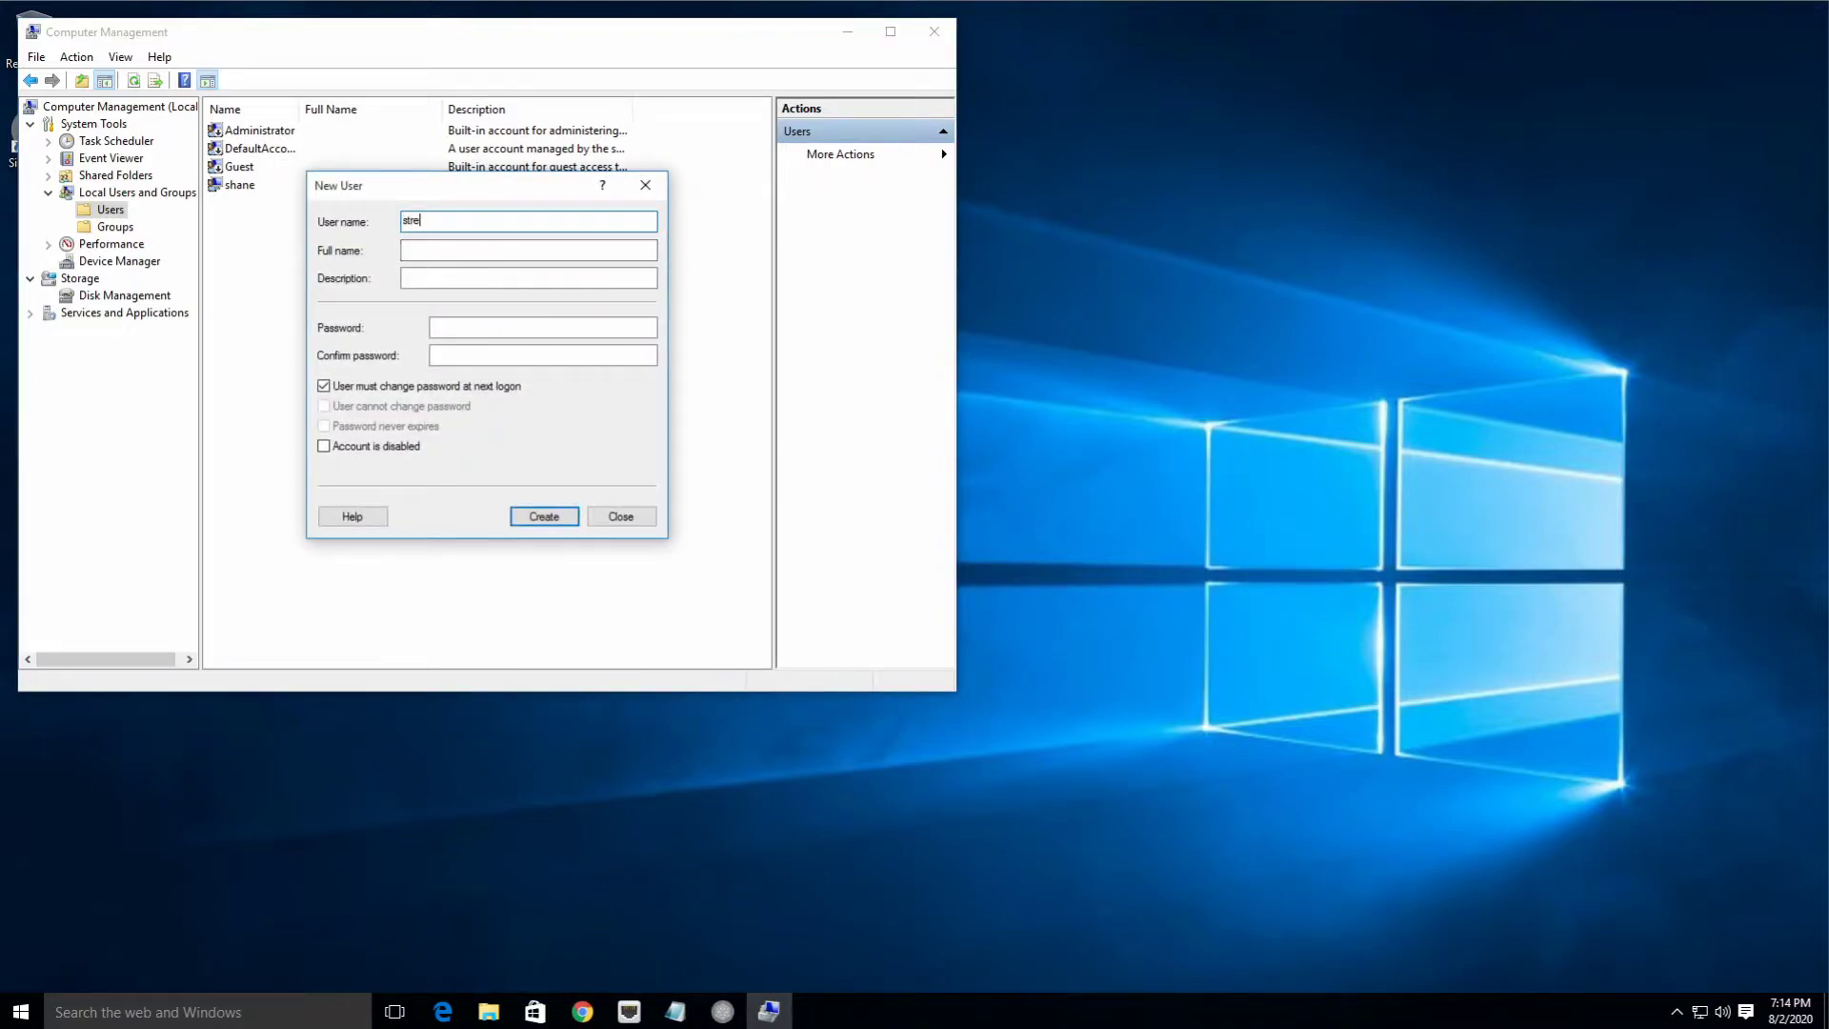
click(453, 327)
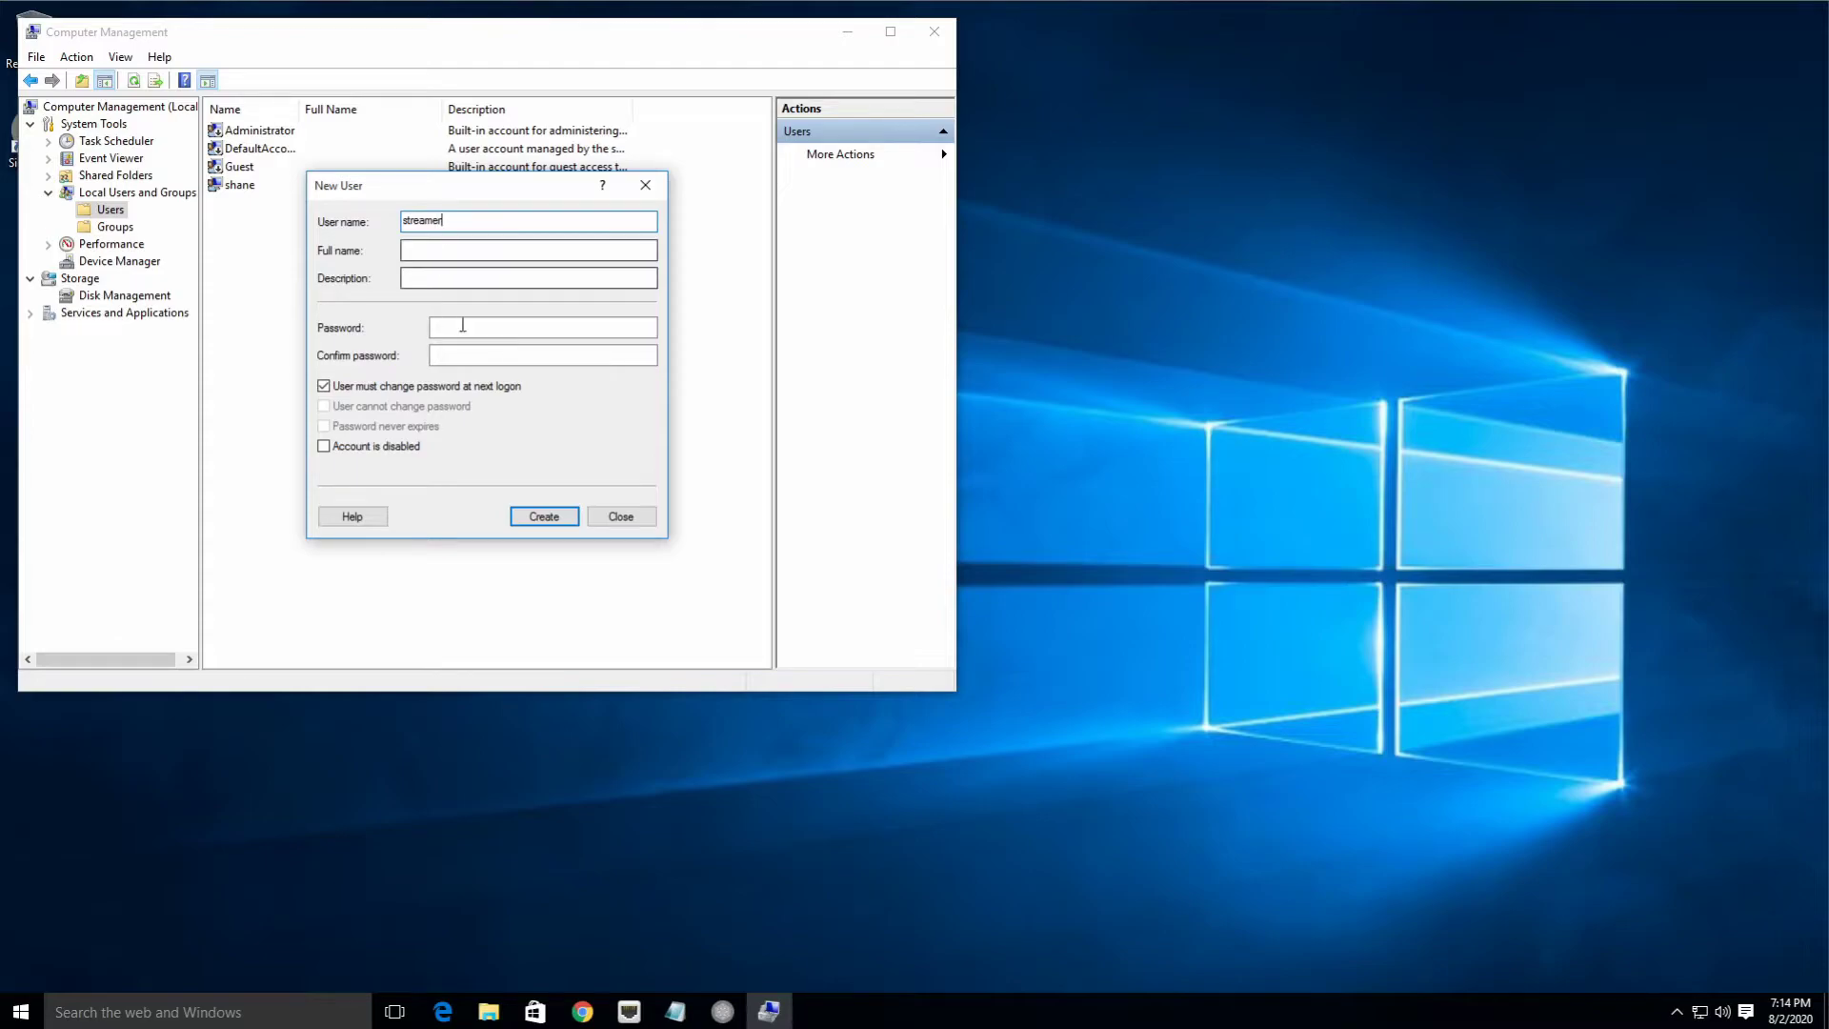
text(•••)
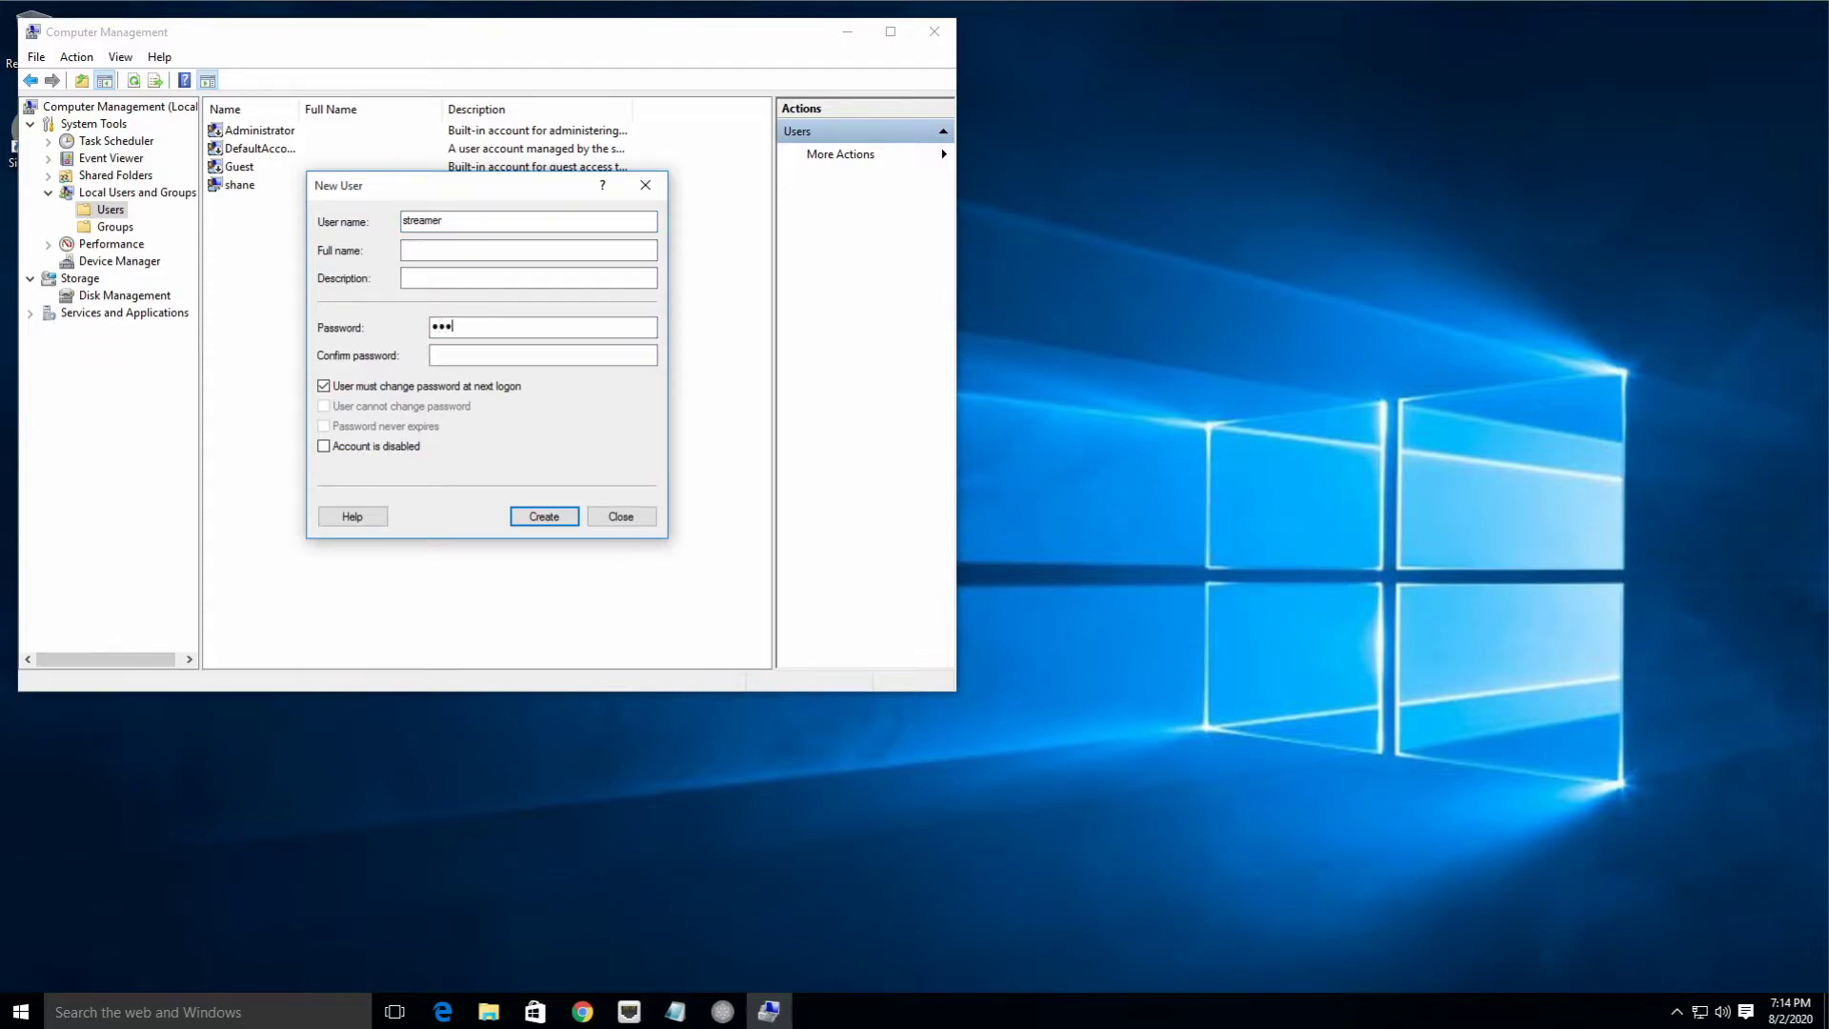
text(•••••••)
key(Tab)
text(••••••••)
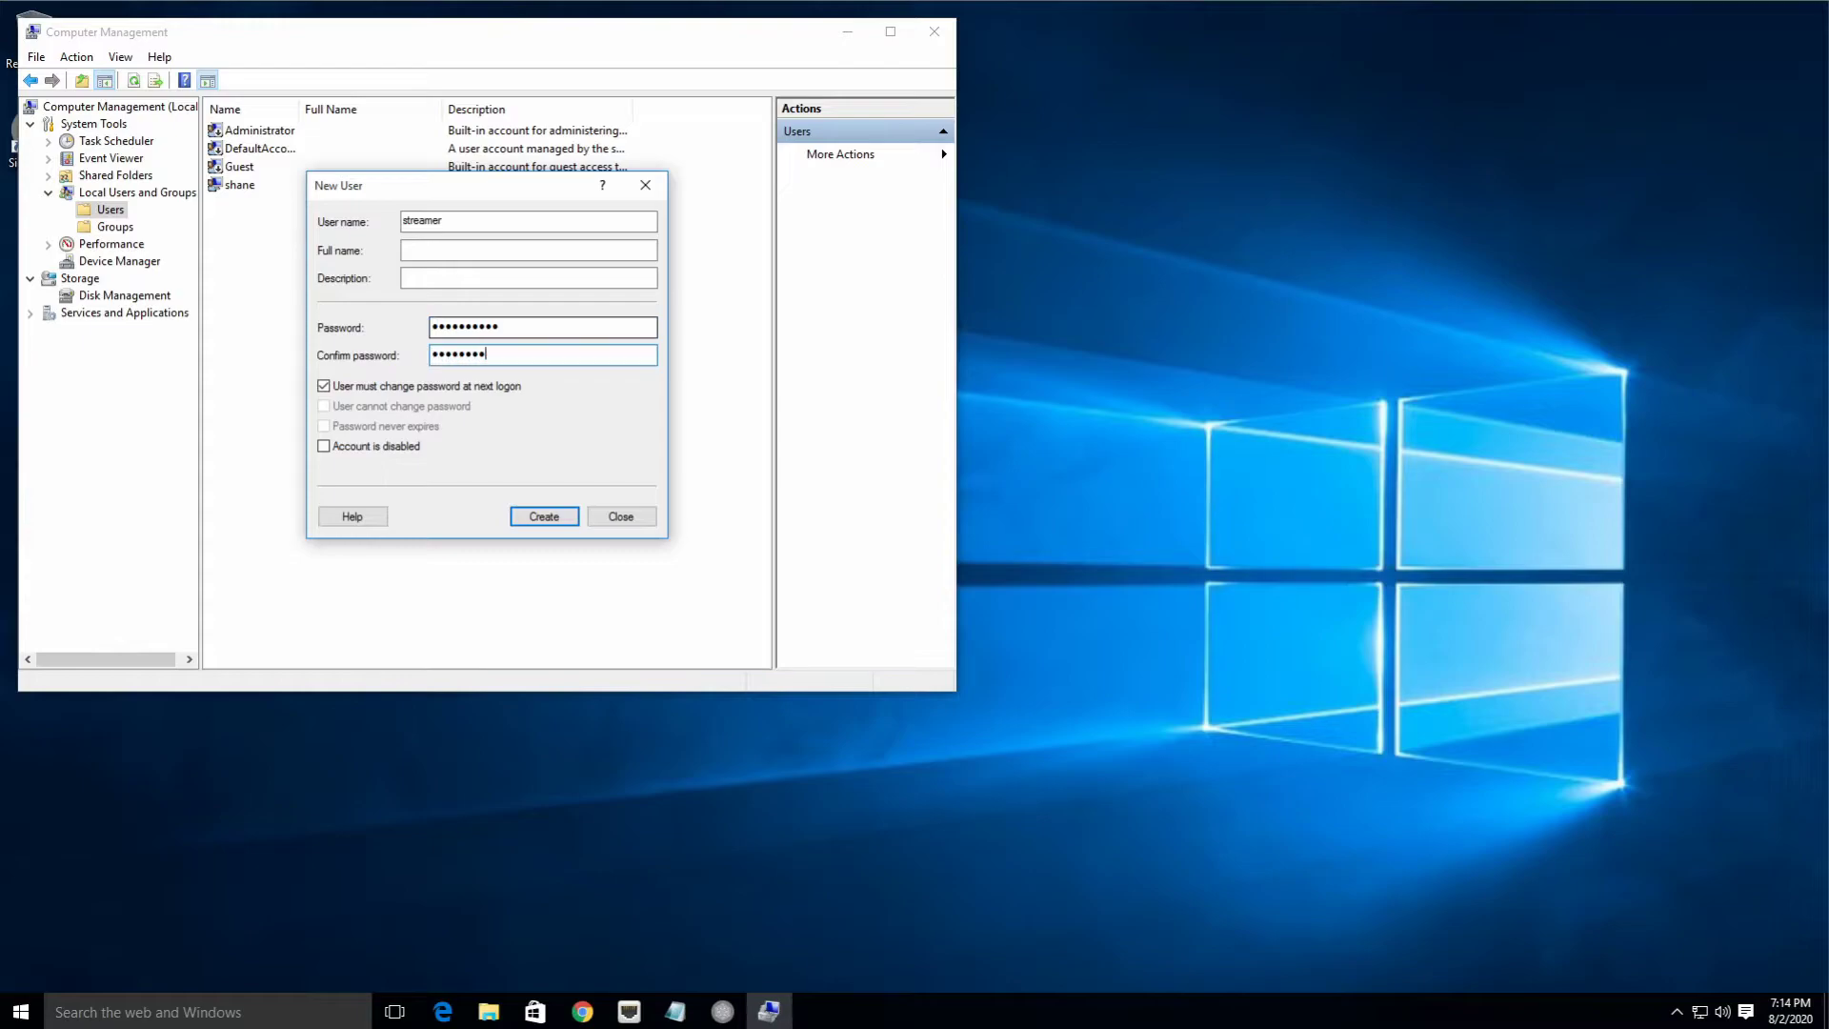
text(••)
- Clear the must-change option, set Password never expires, create the account, then close Computer Management
click(369, 388)
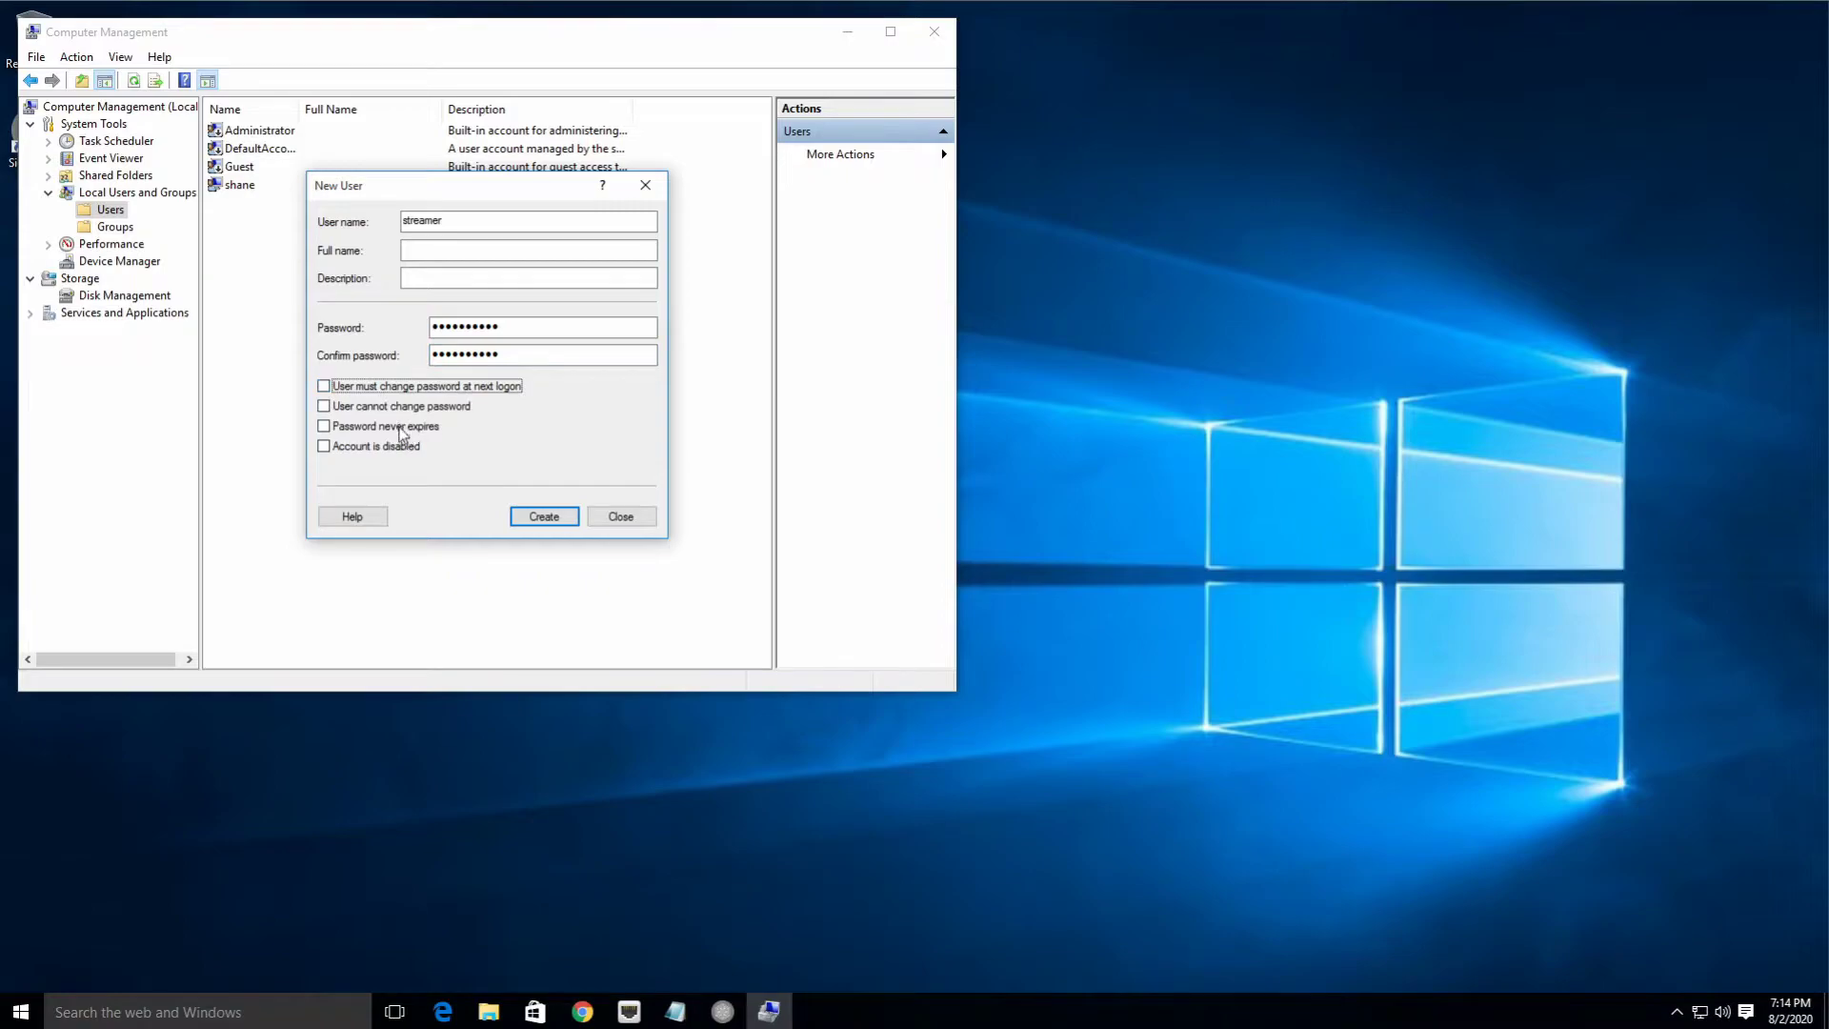
click(402, 427)
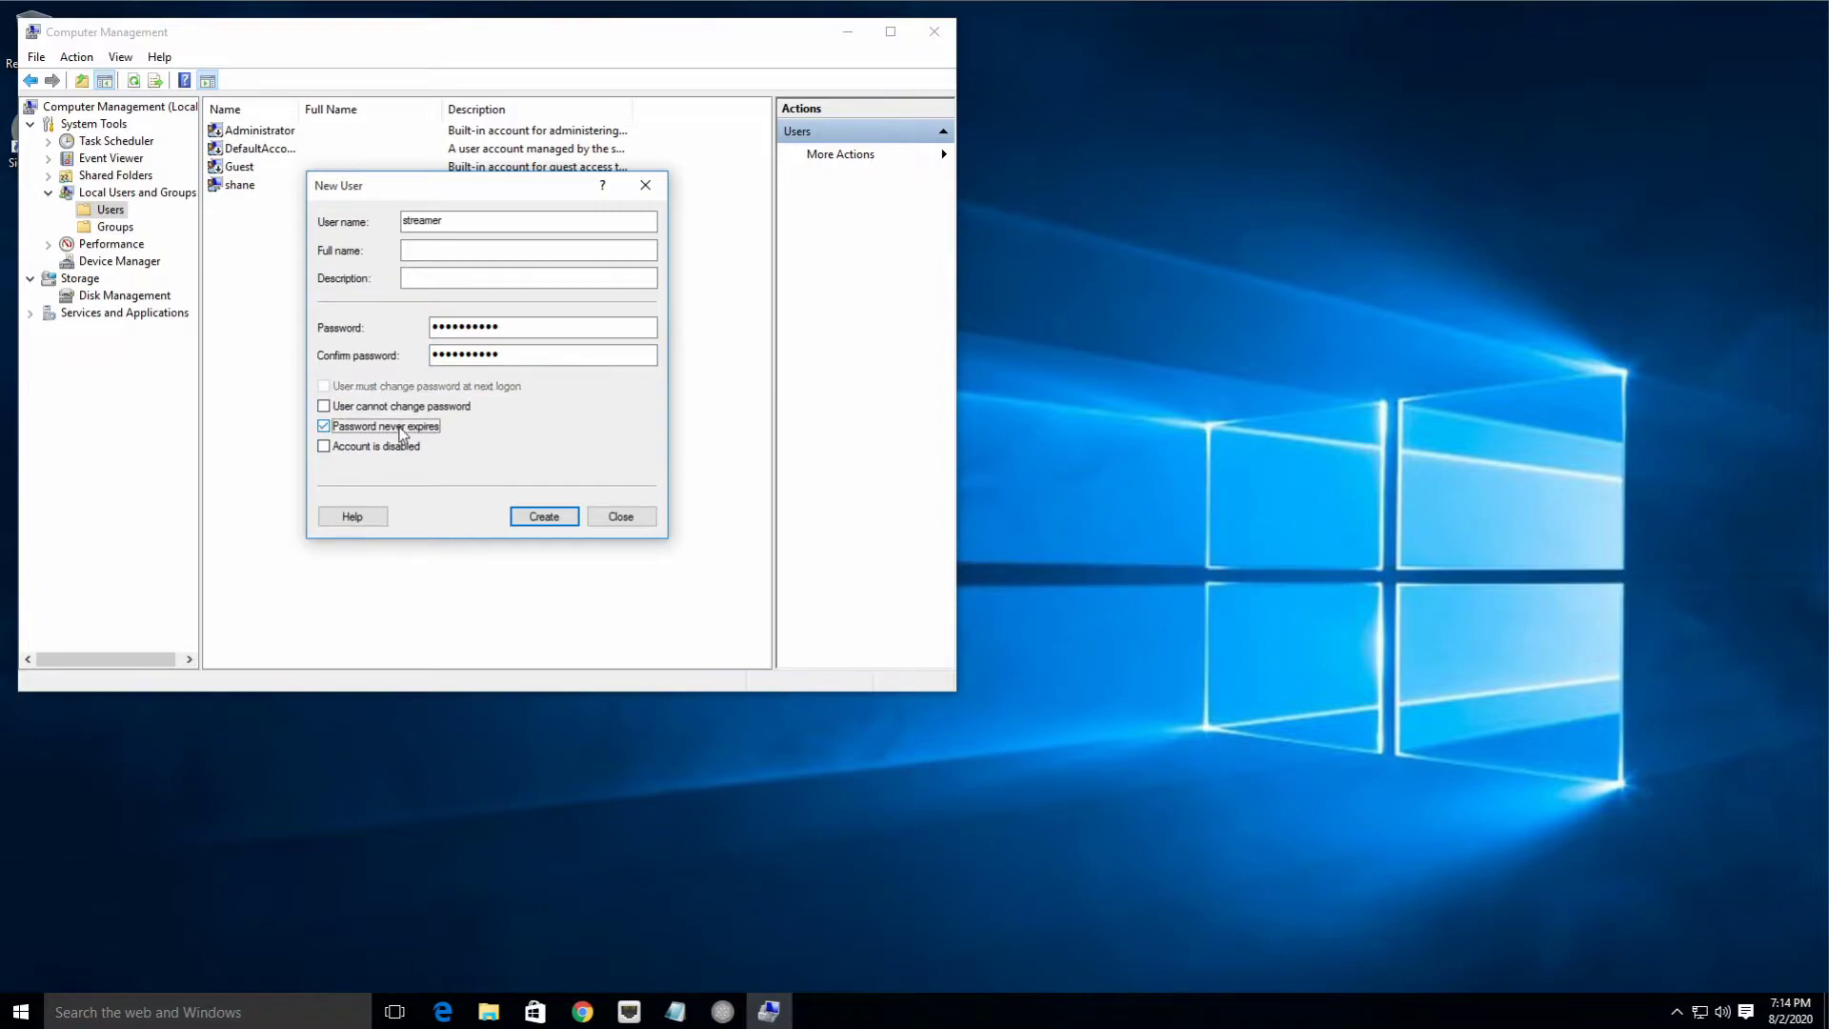
click(557, 522)
click(622, 520)
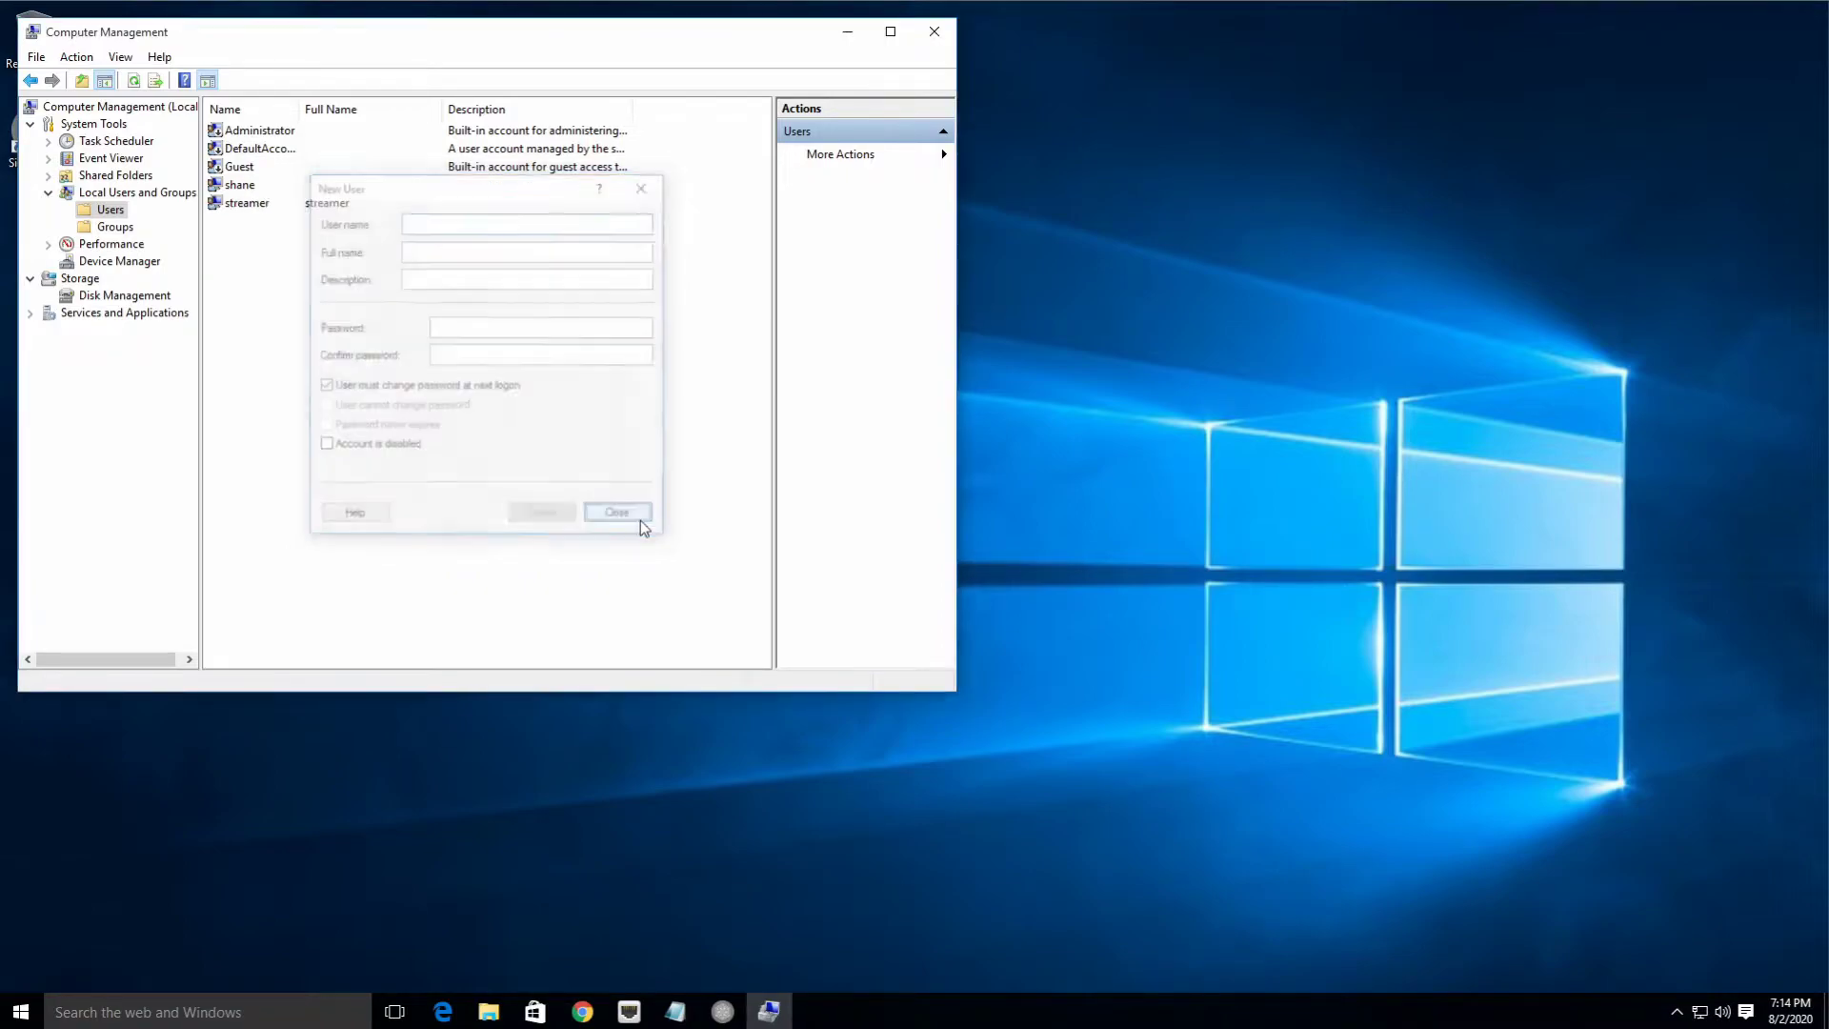
click(239, 204)
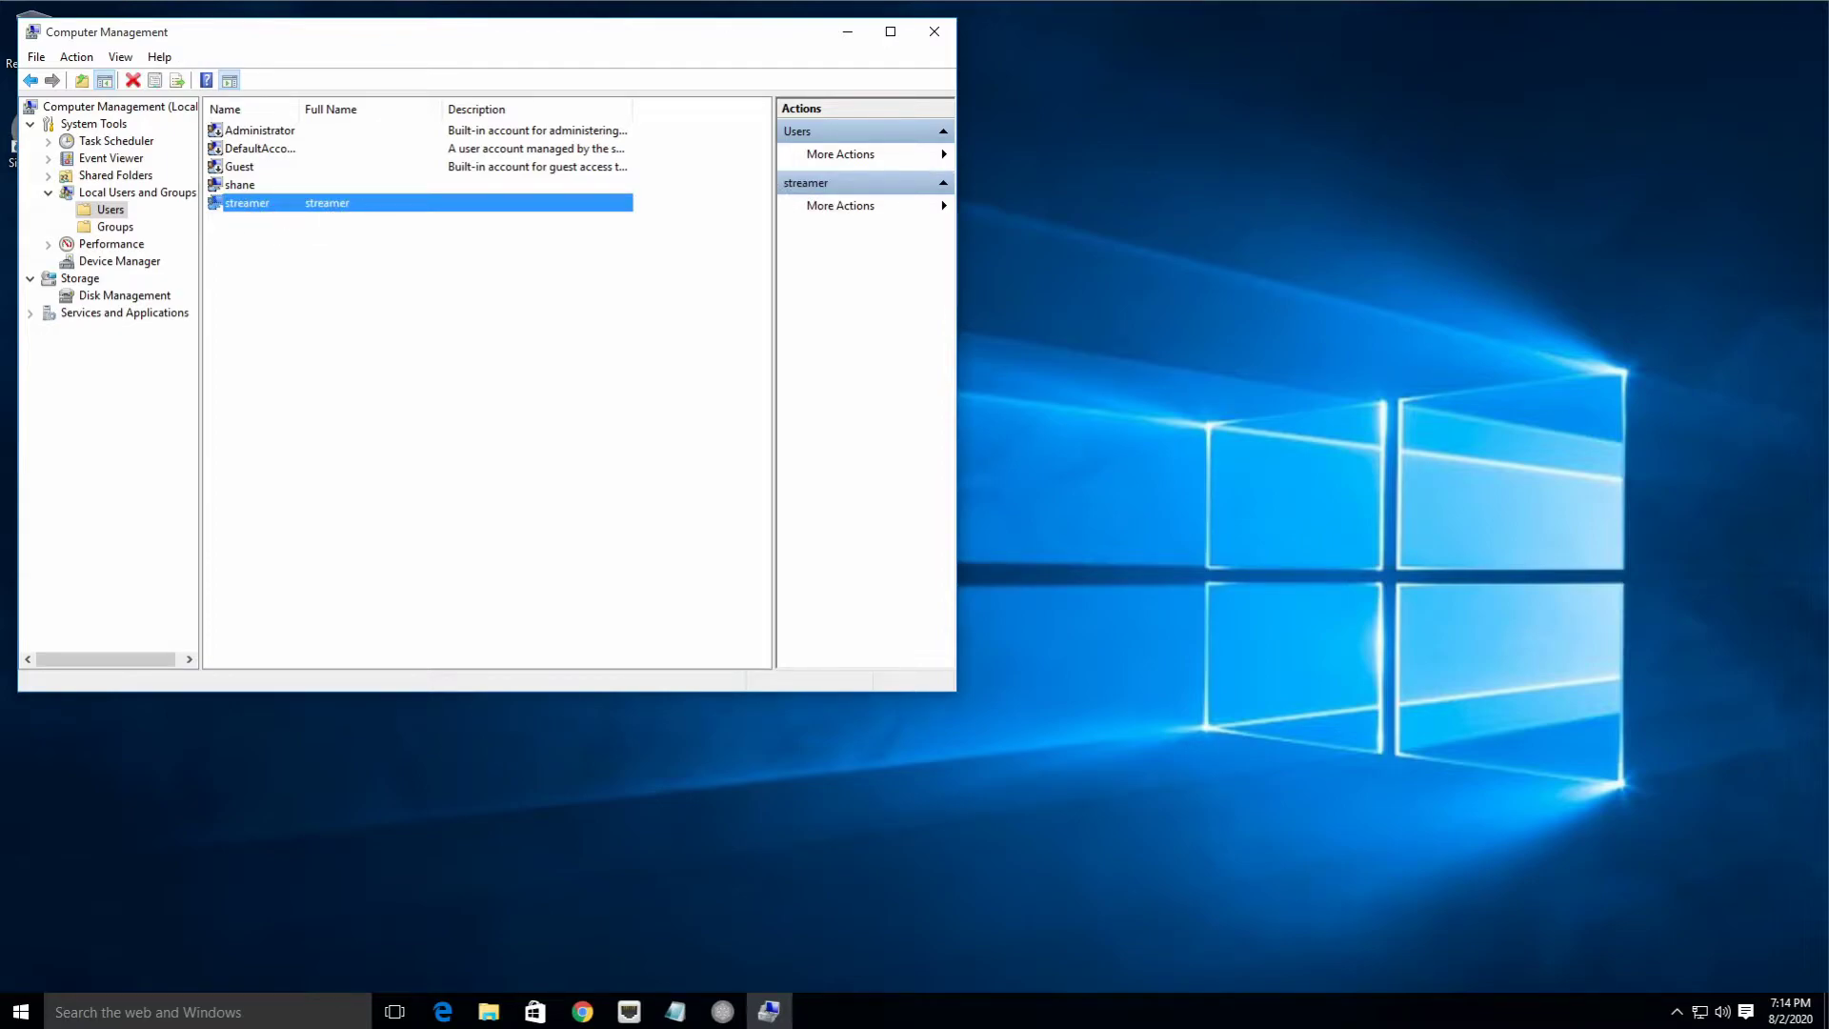
click(934, 31)
- Open the share-with-specific-people dialog for the C:\StreamingContent folder
click(486, 1013)
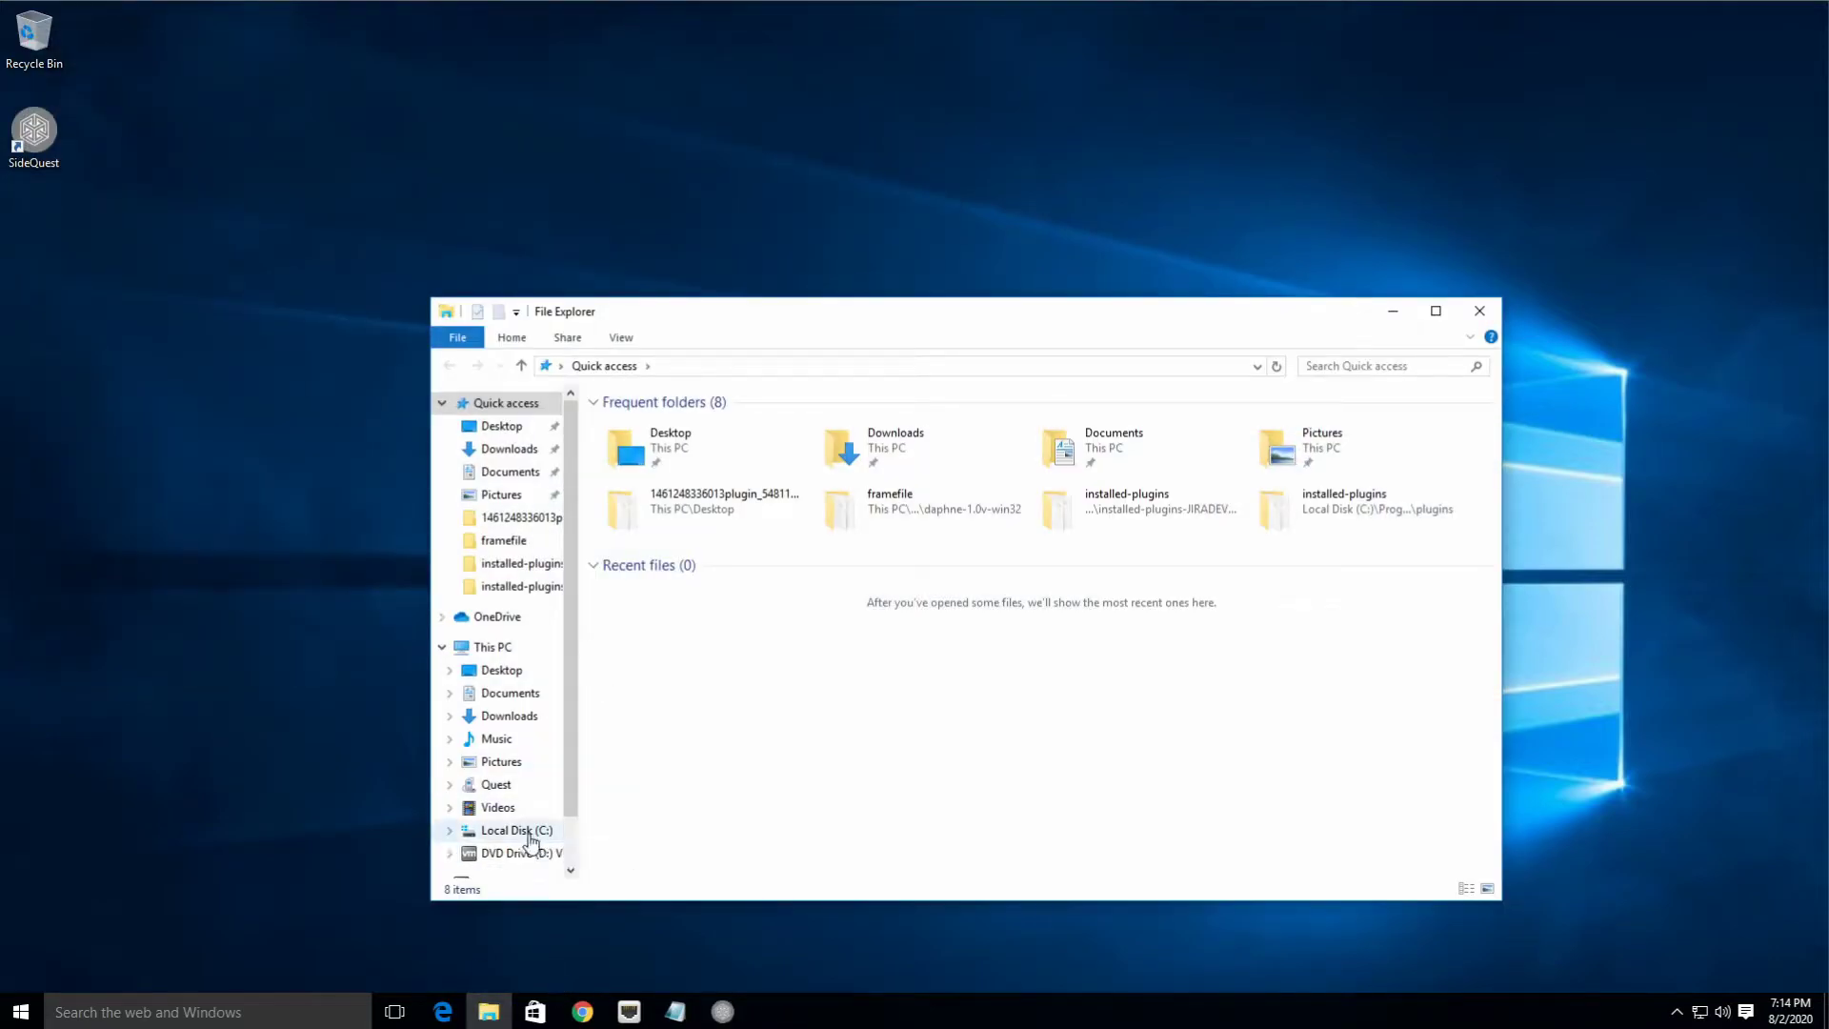
click(519, 831)
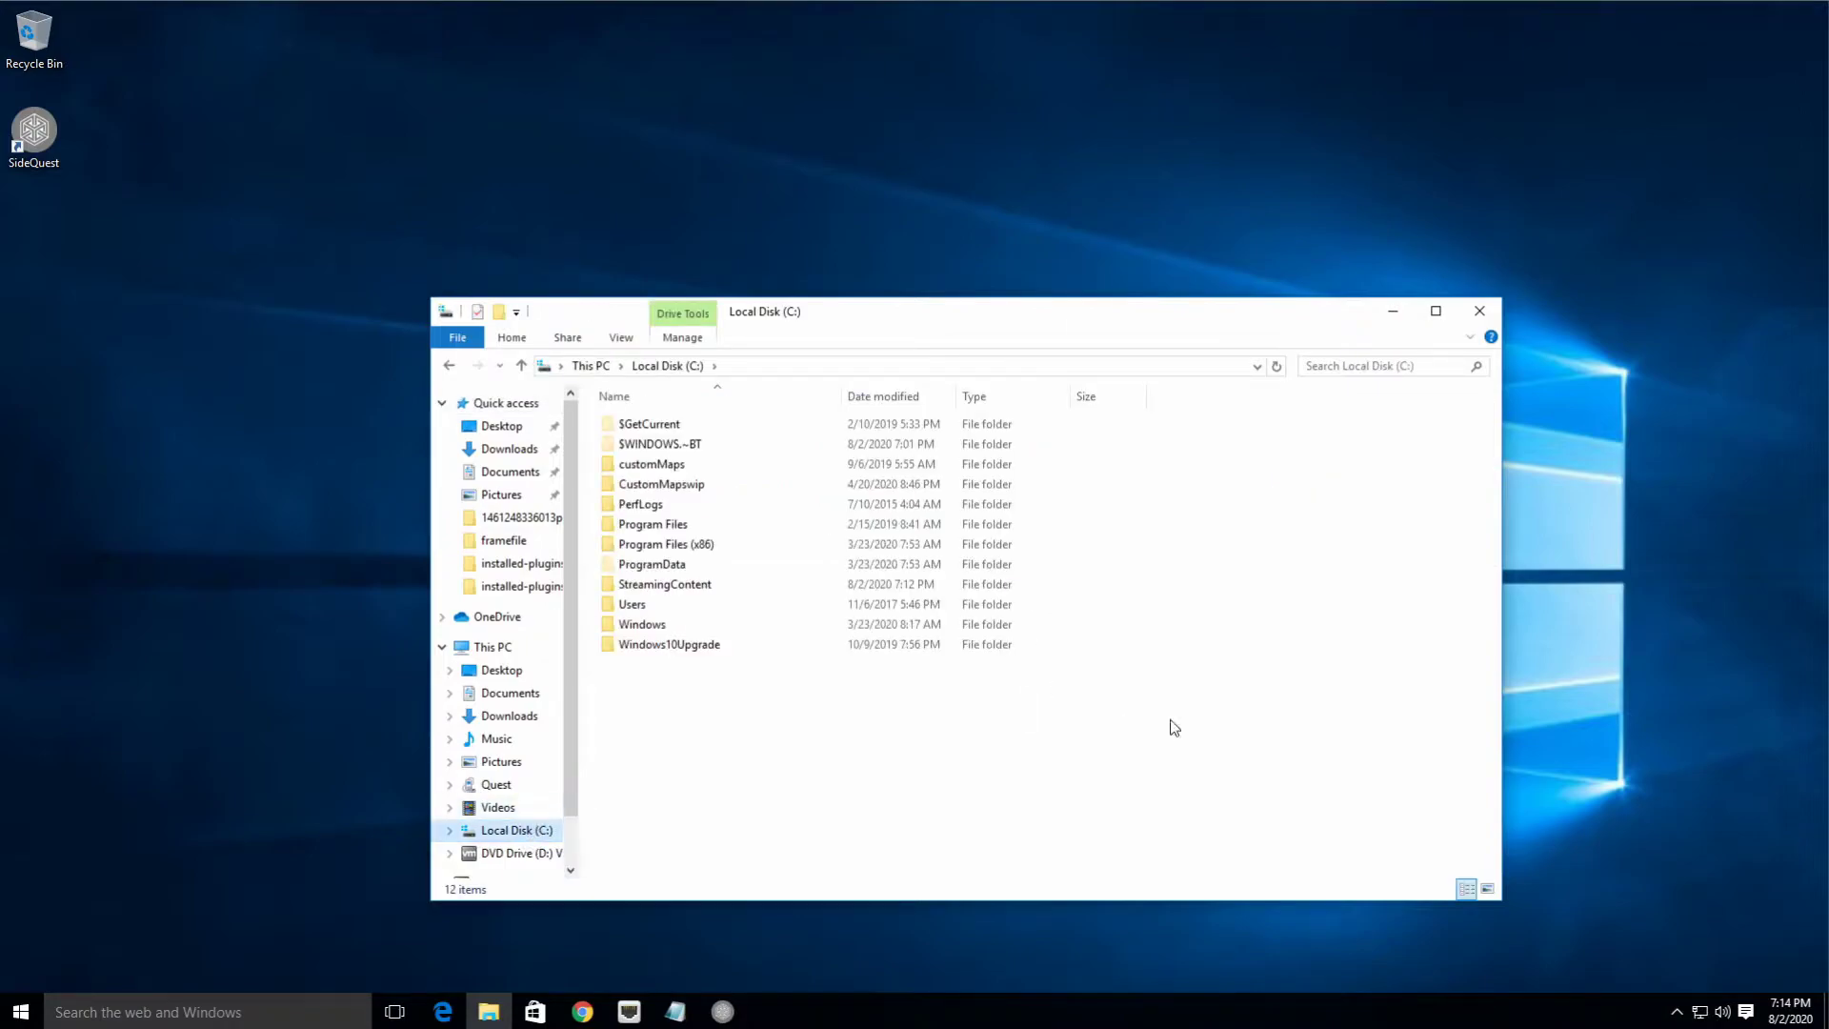
right_click(676, 585)
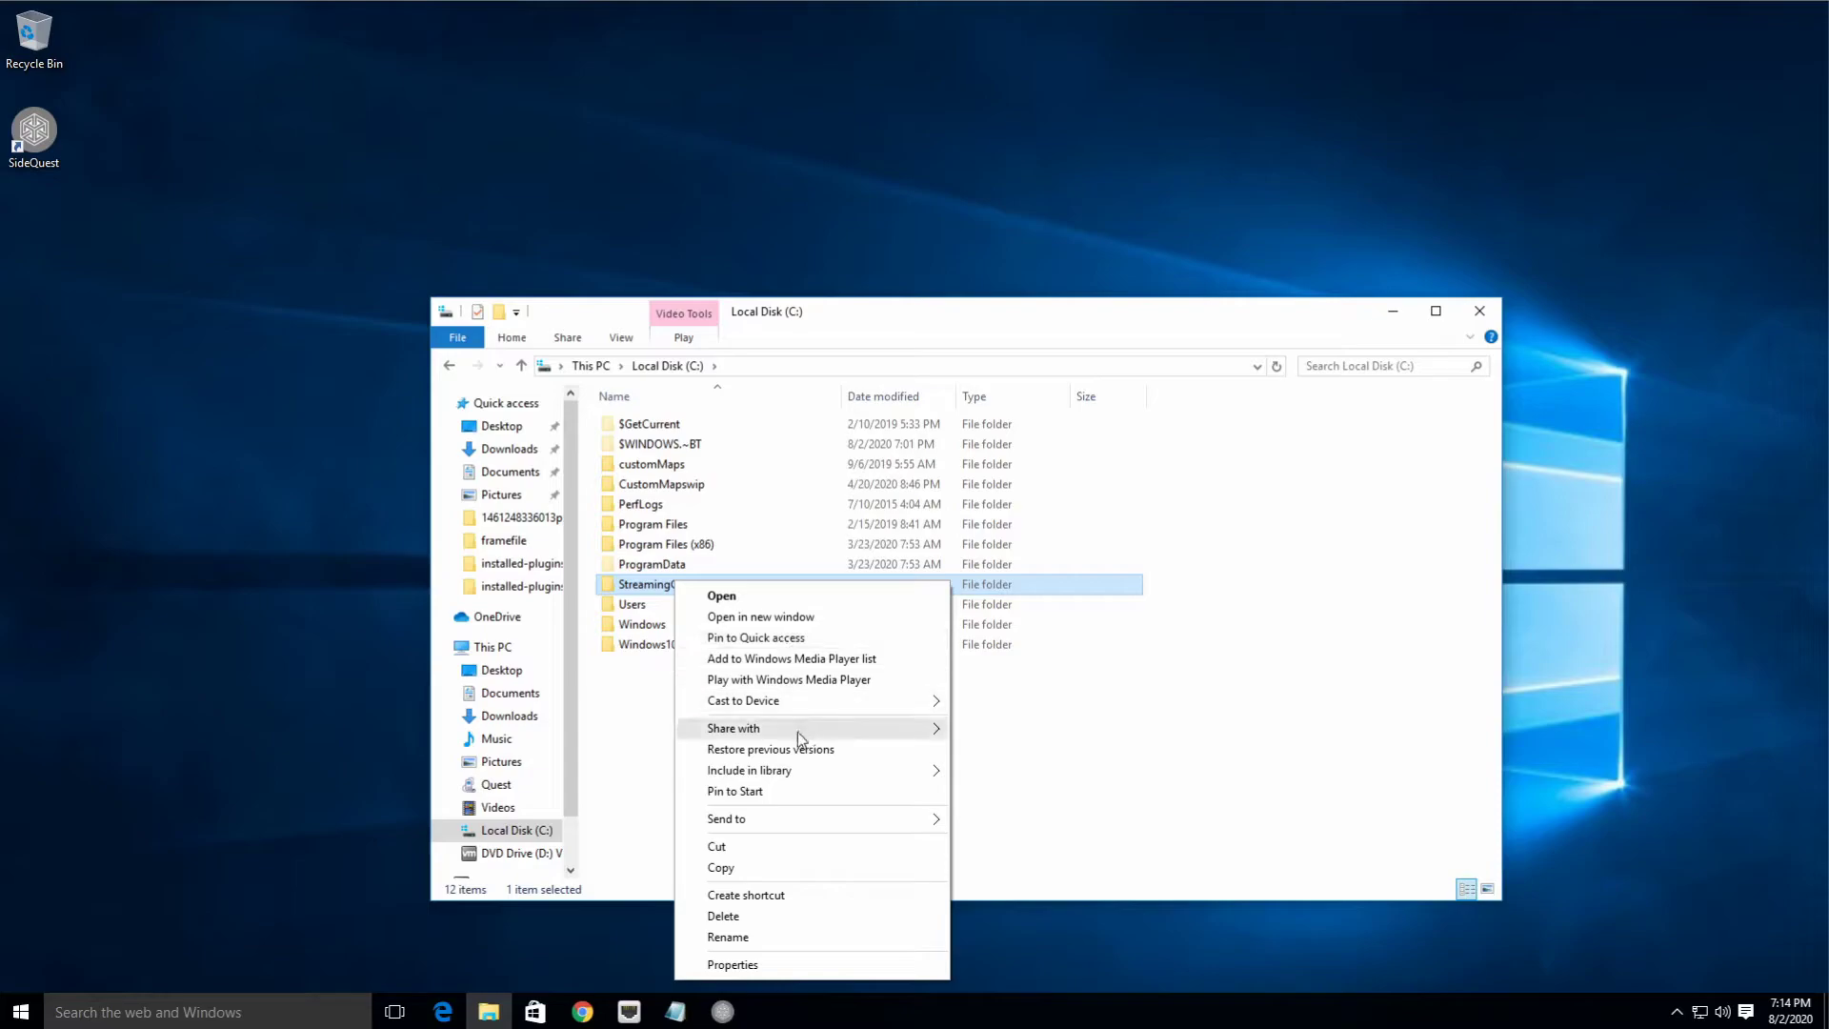
mouse_move(796, 729)
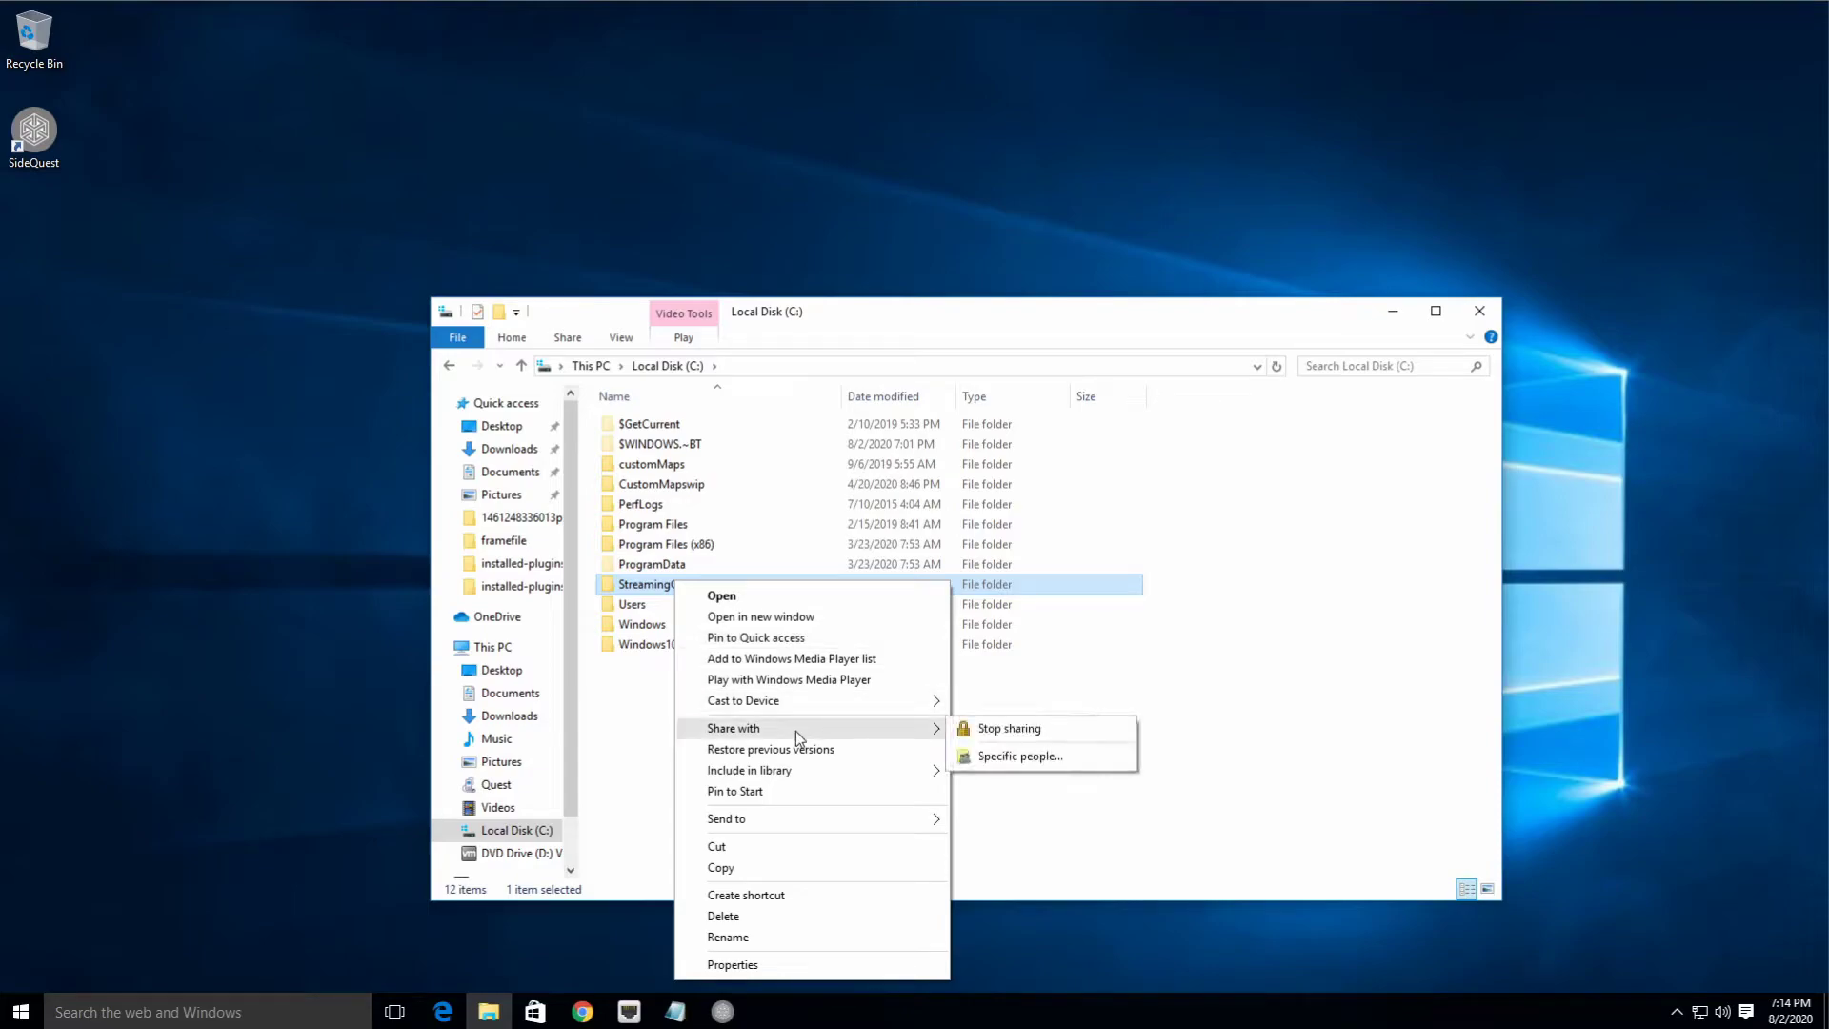
click(1053, 755)
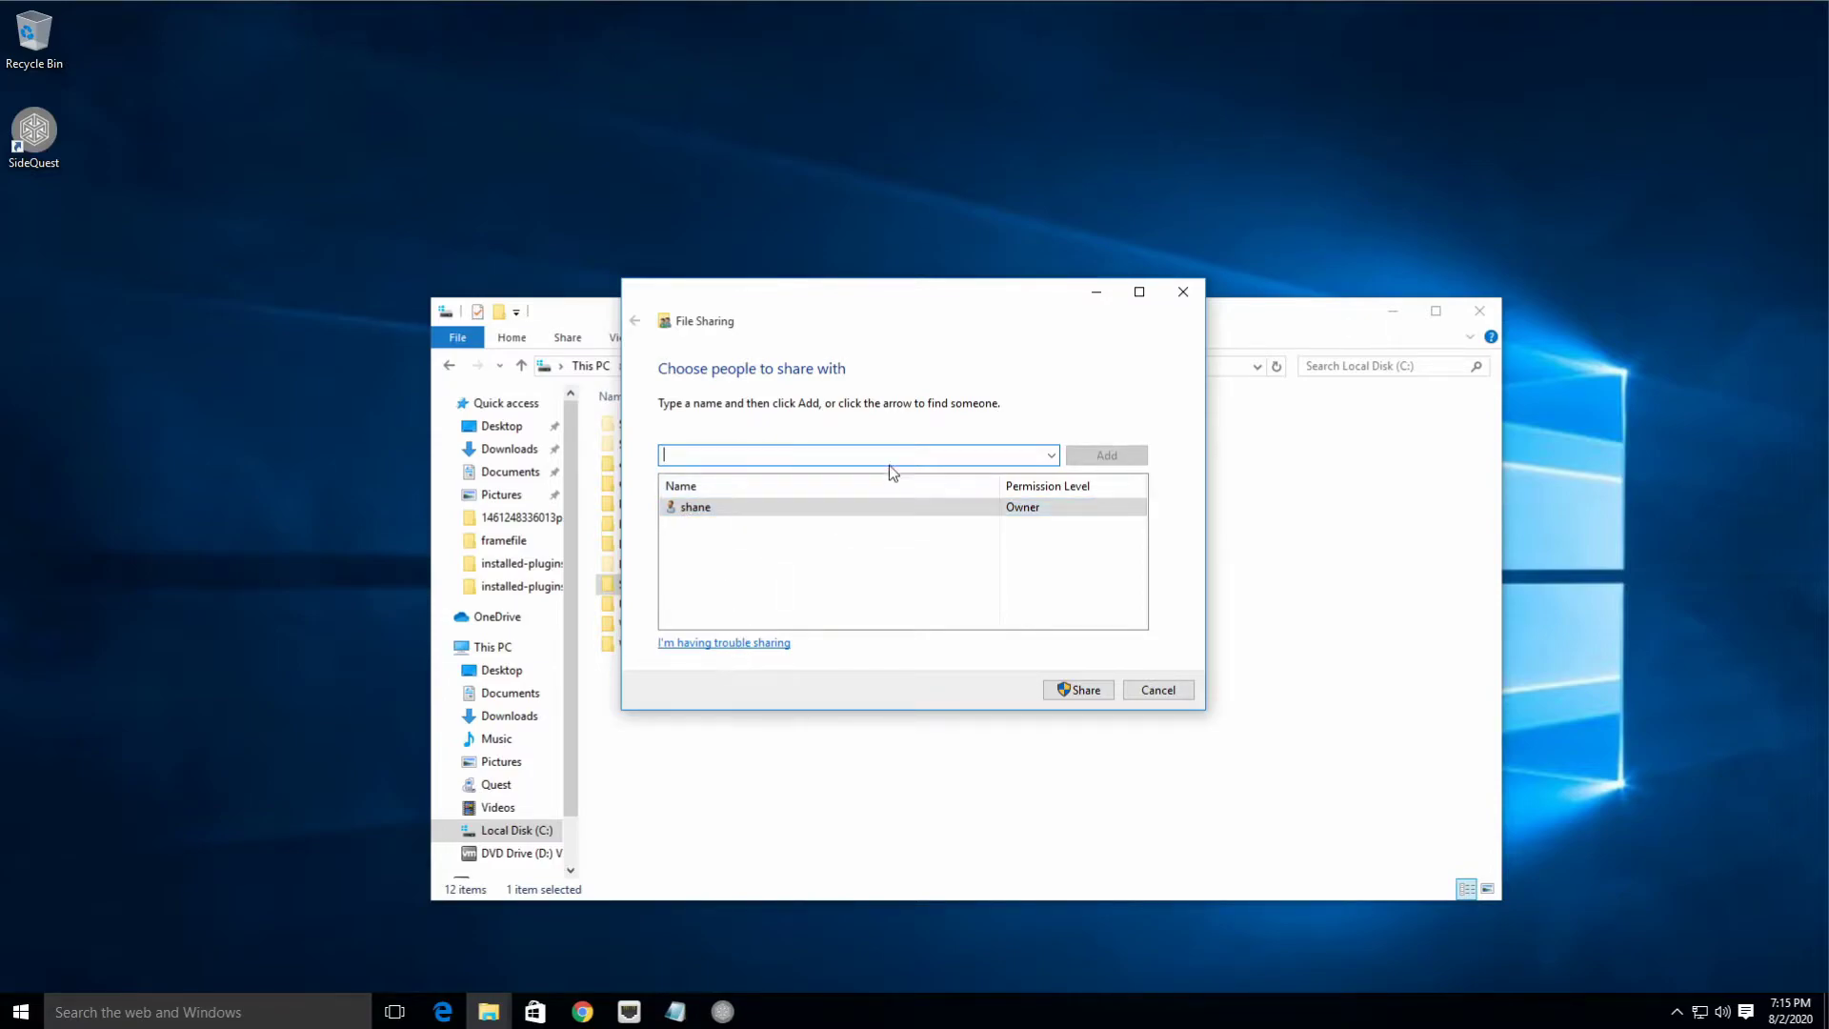
- Share the folder with the streamer user at Read permission, copy its network link, and finish
text(shane)
key(BackSpace)
key(BackSpace)
key(BackSpace)
key(BackSpace)
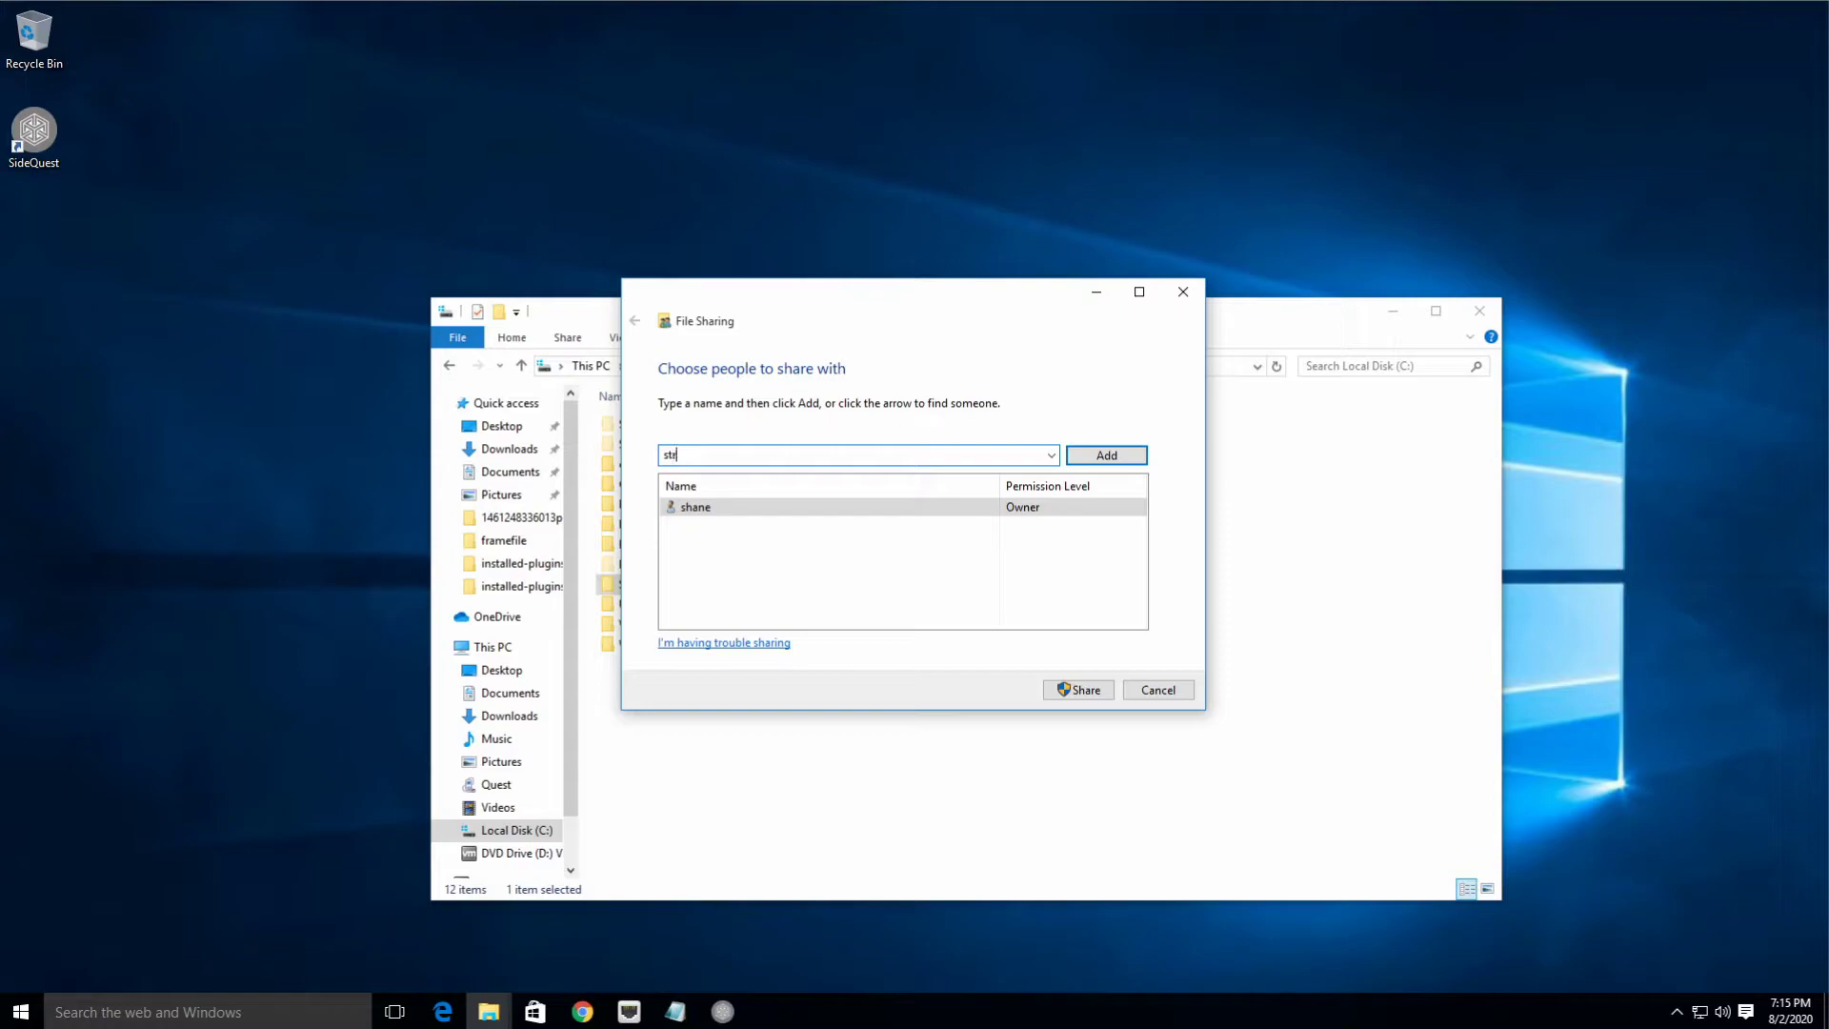
text(treamer)
click(1103, 455)
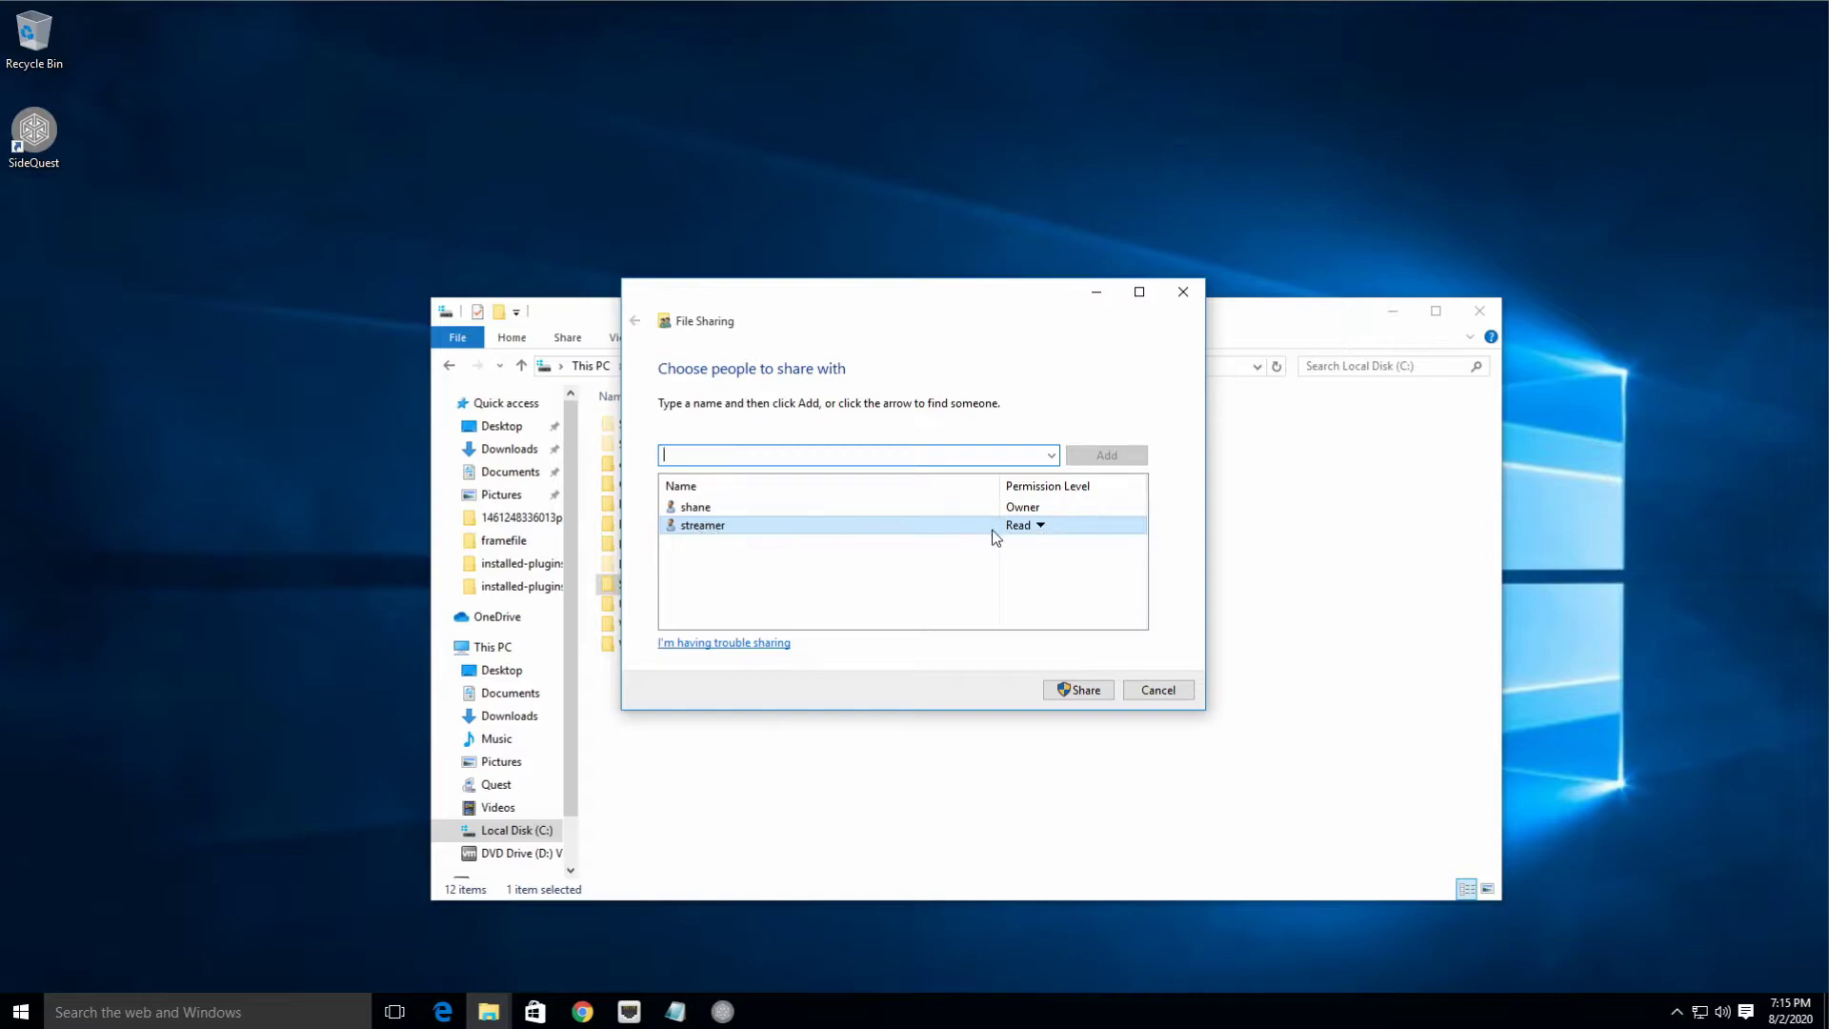
click(1085, 695)
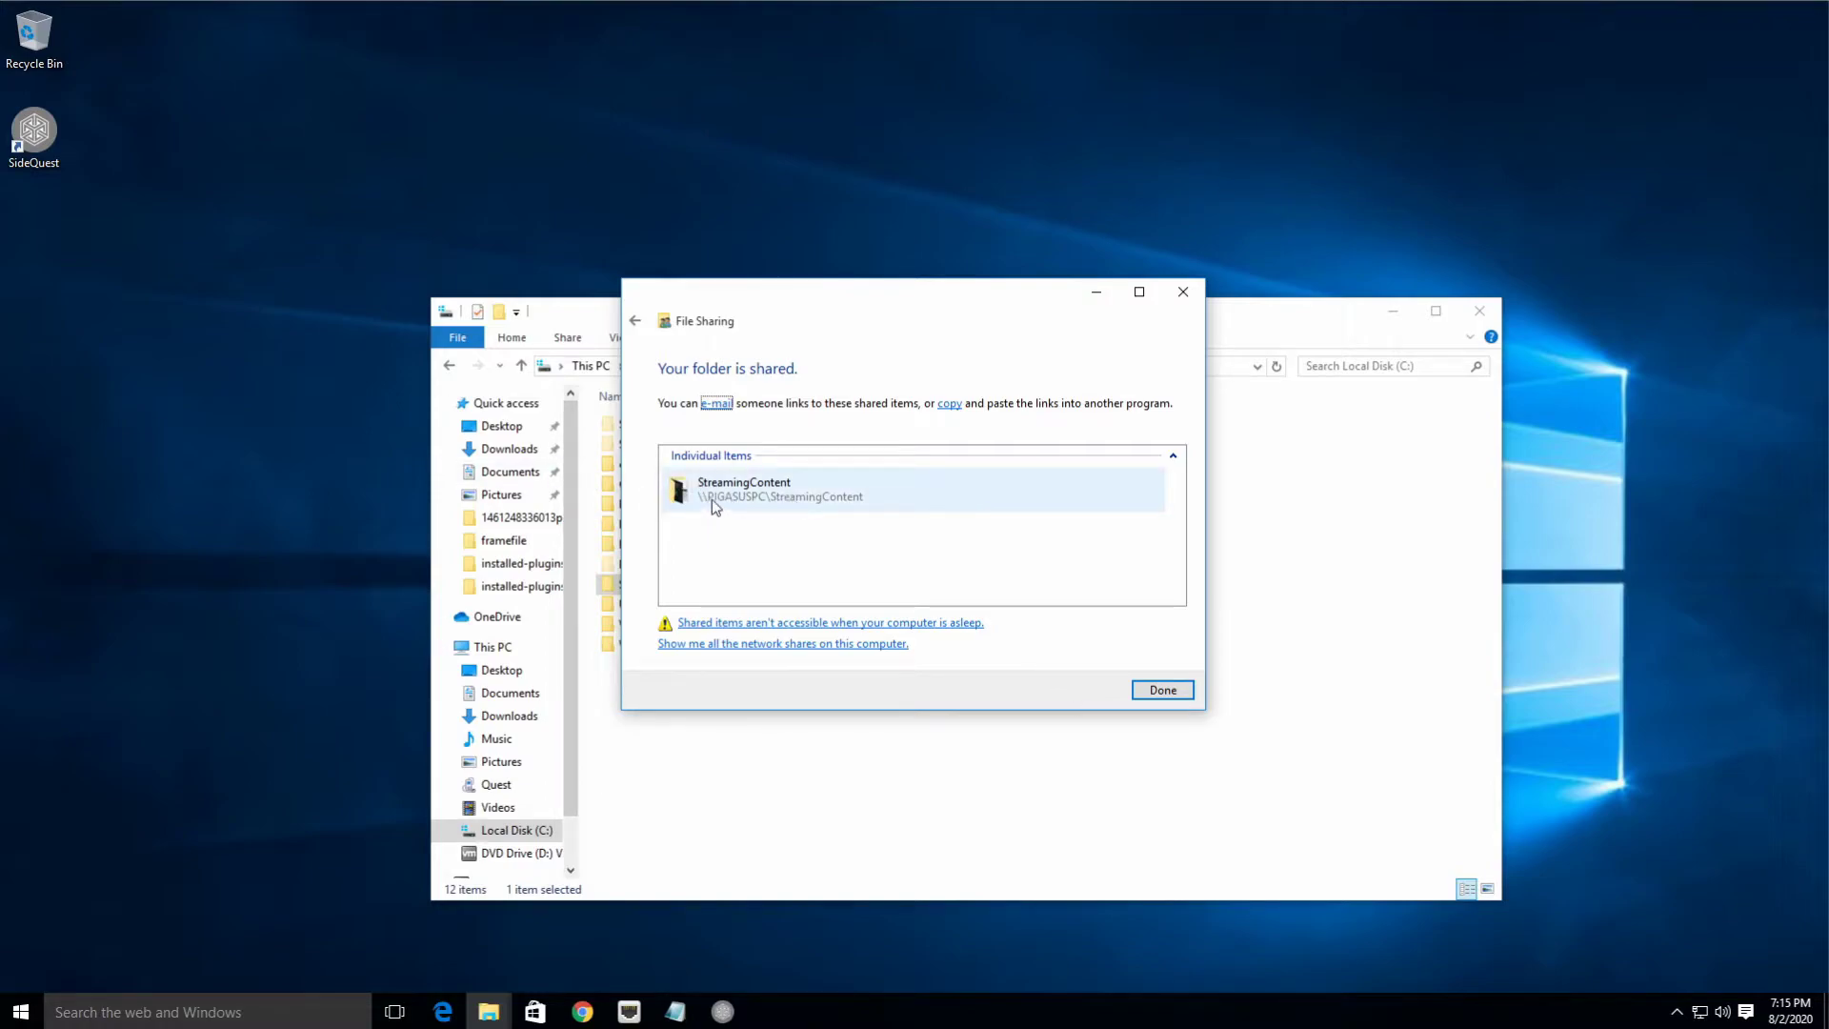
right_click(711, 500)
click(747, 512)
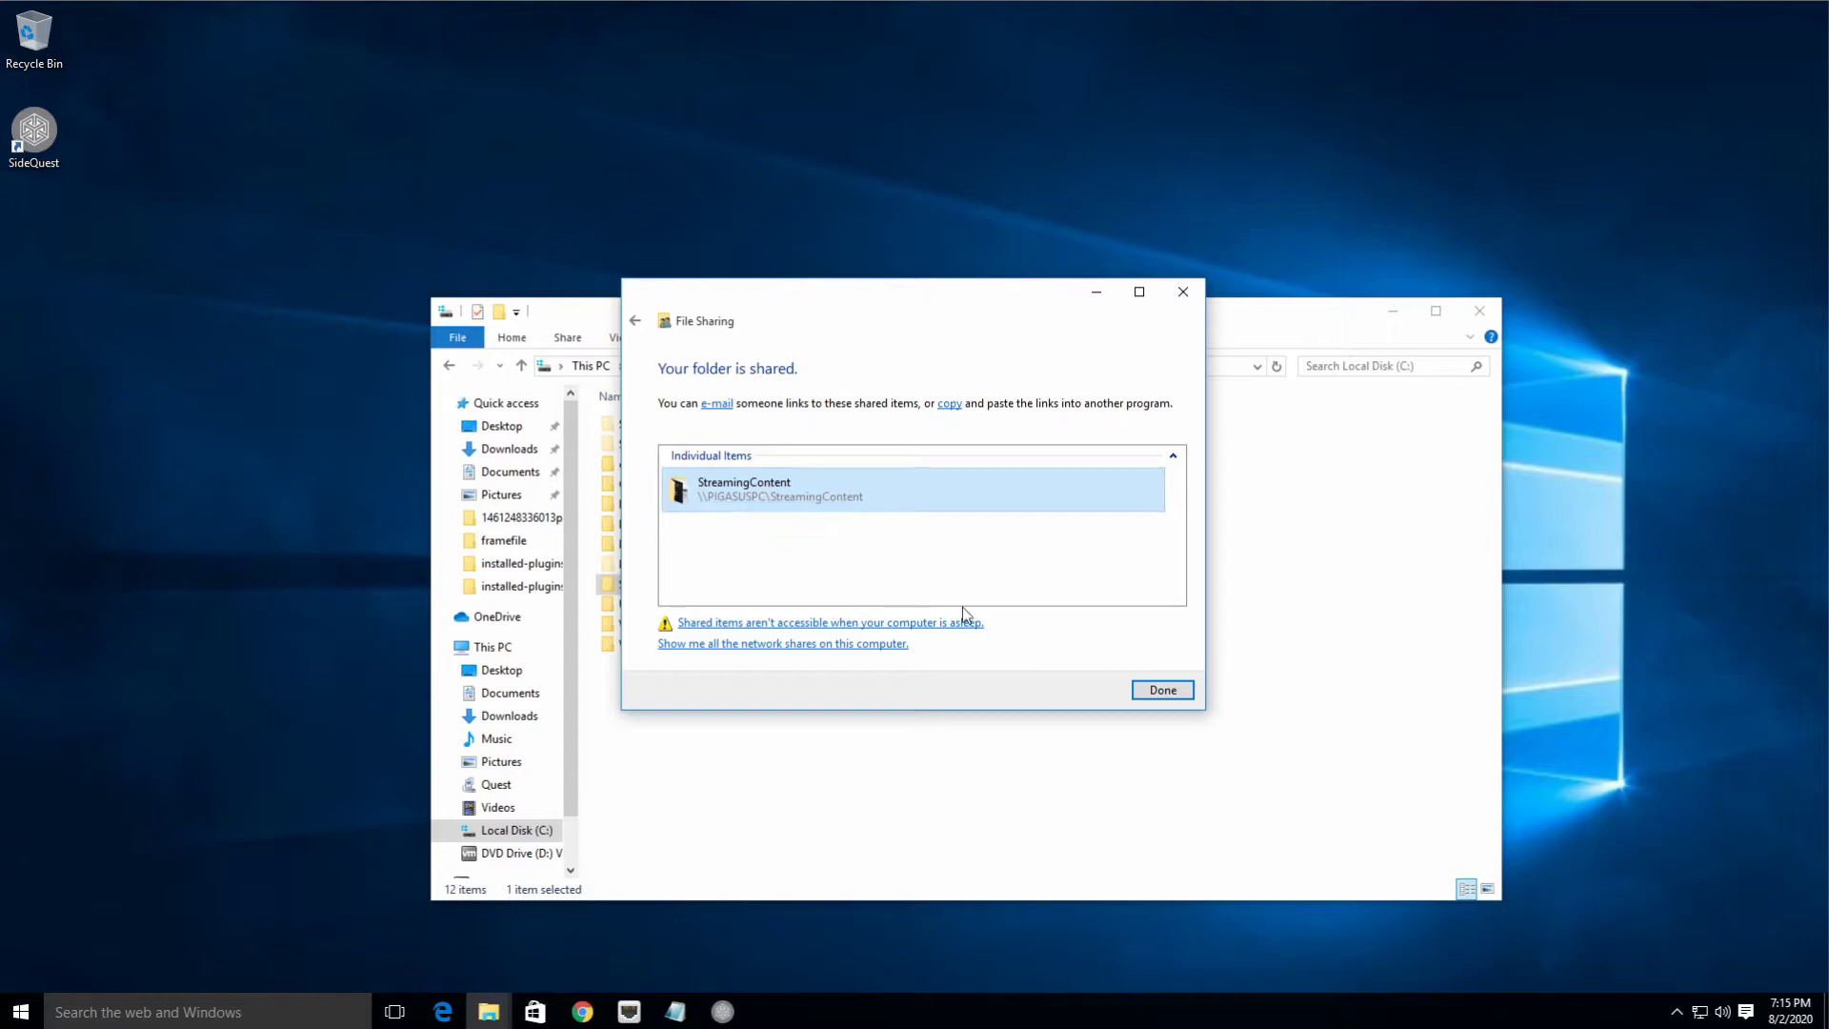
click(1165, 691)
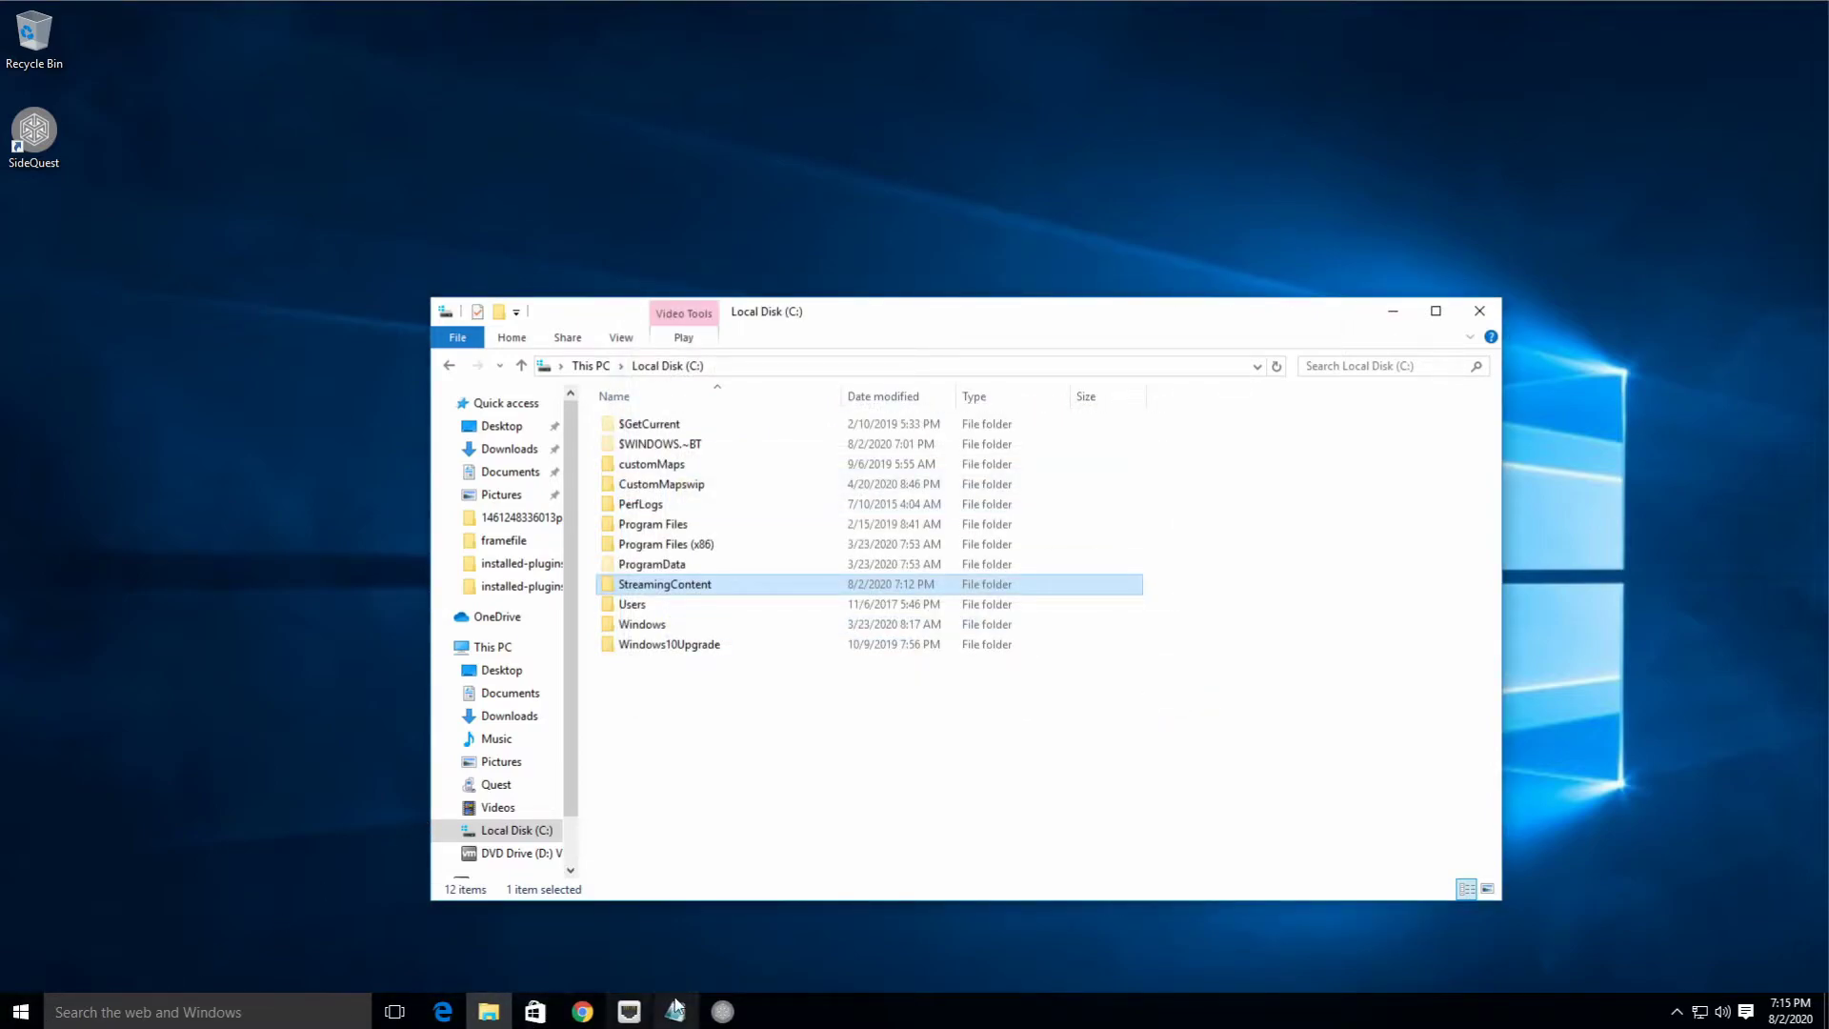
mouse_move(696, 1012)
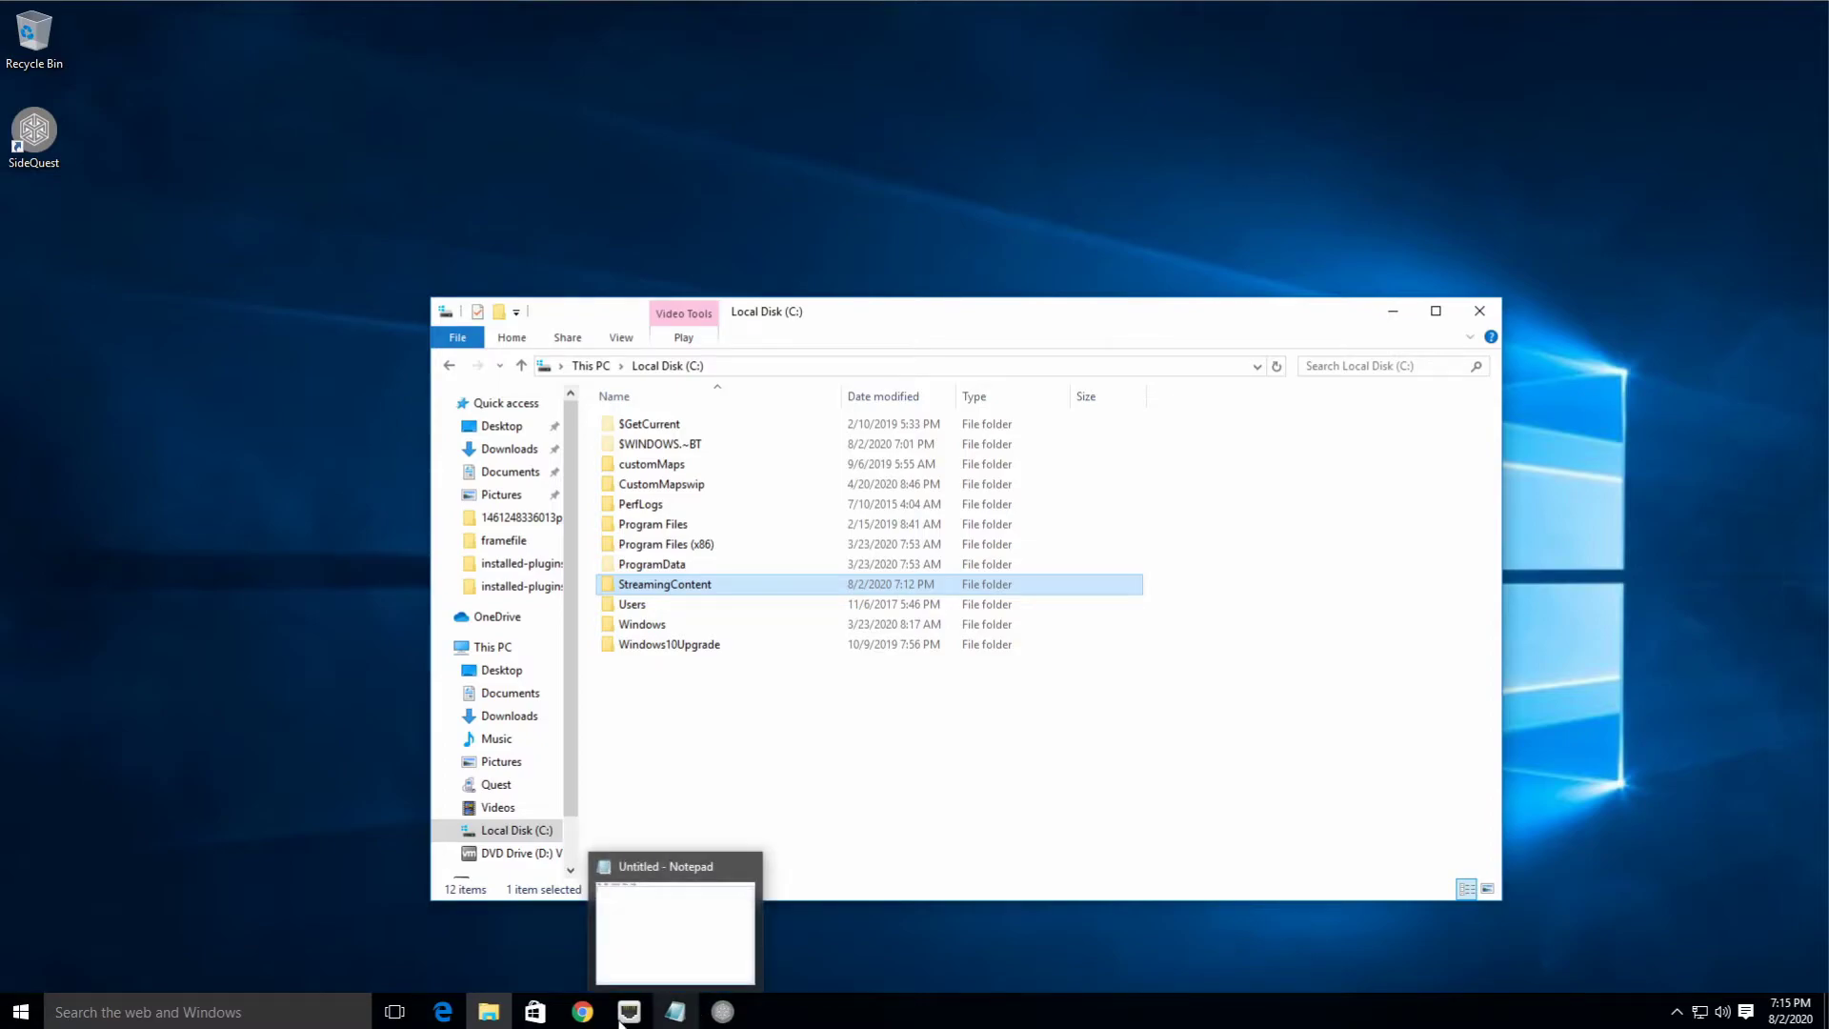
click(136, 1005)
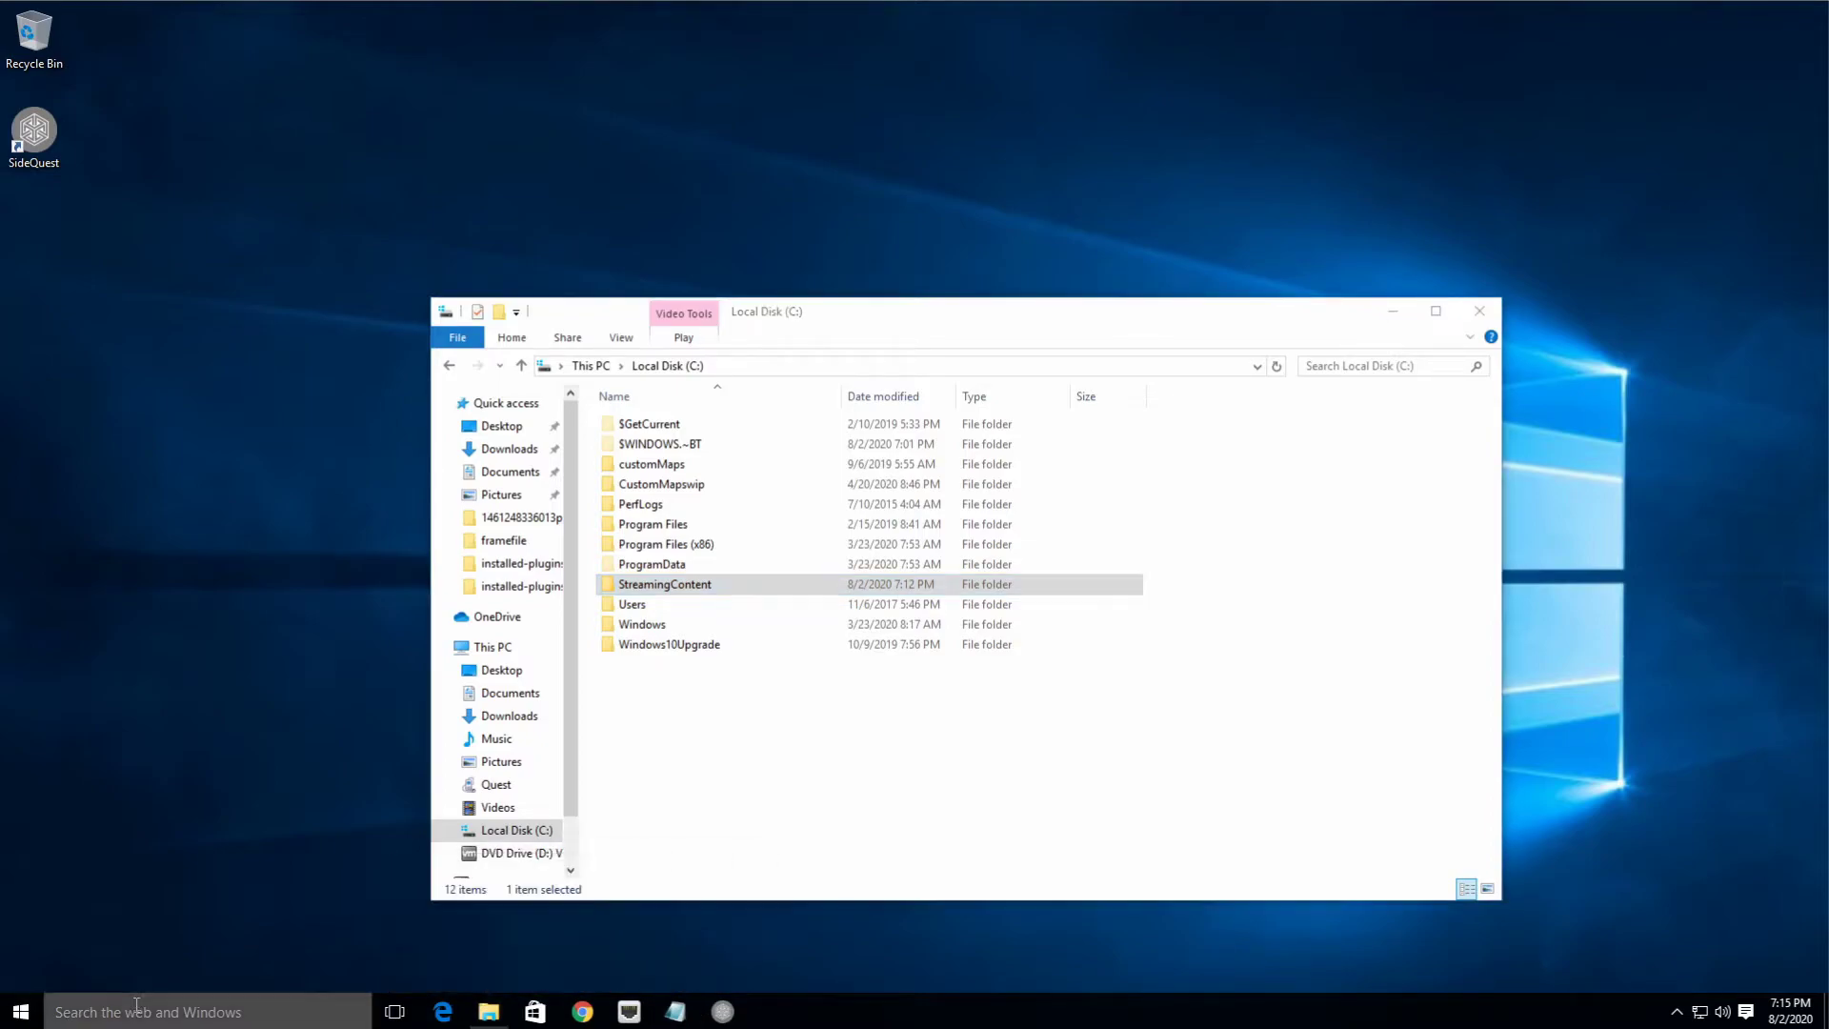
text(this)
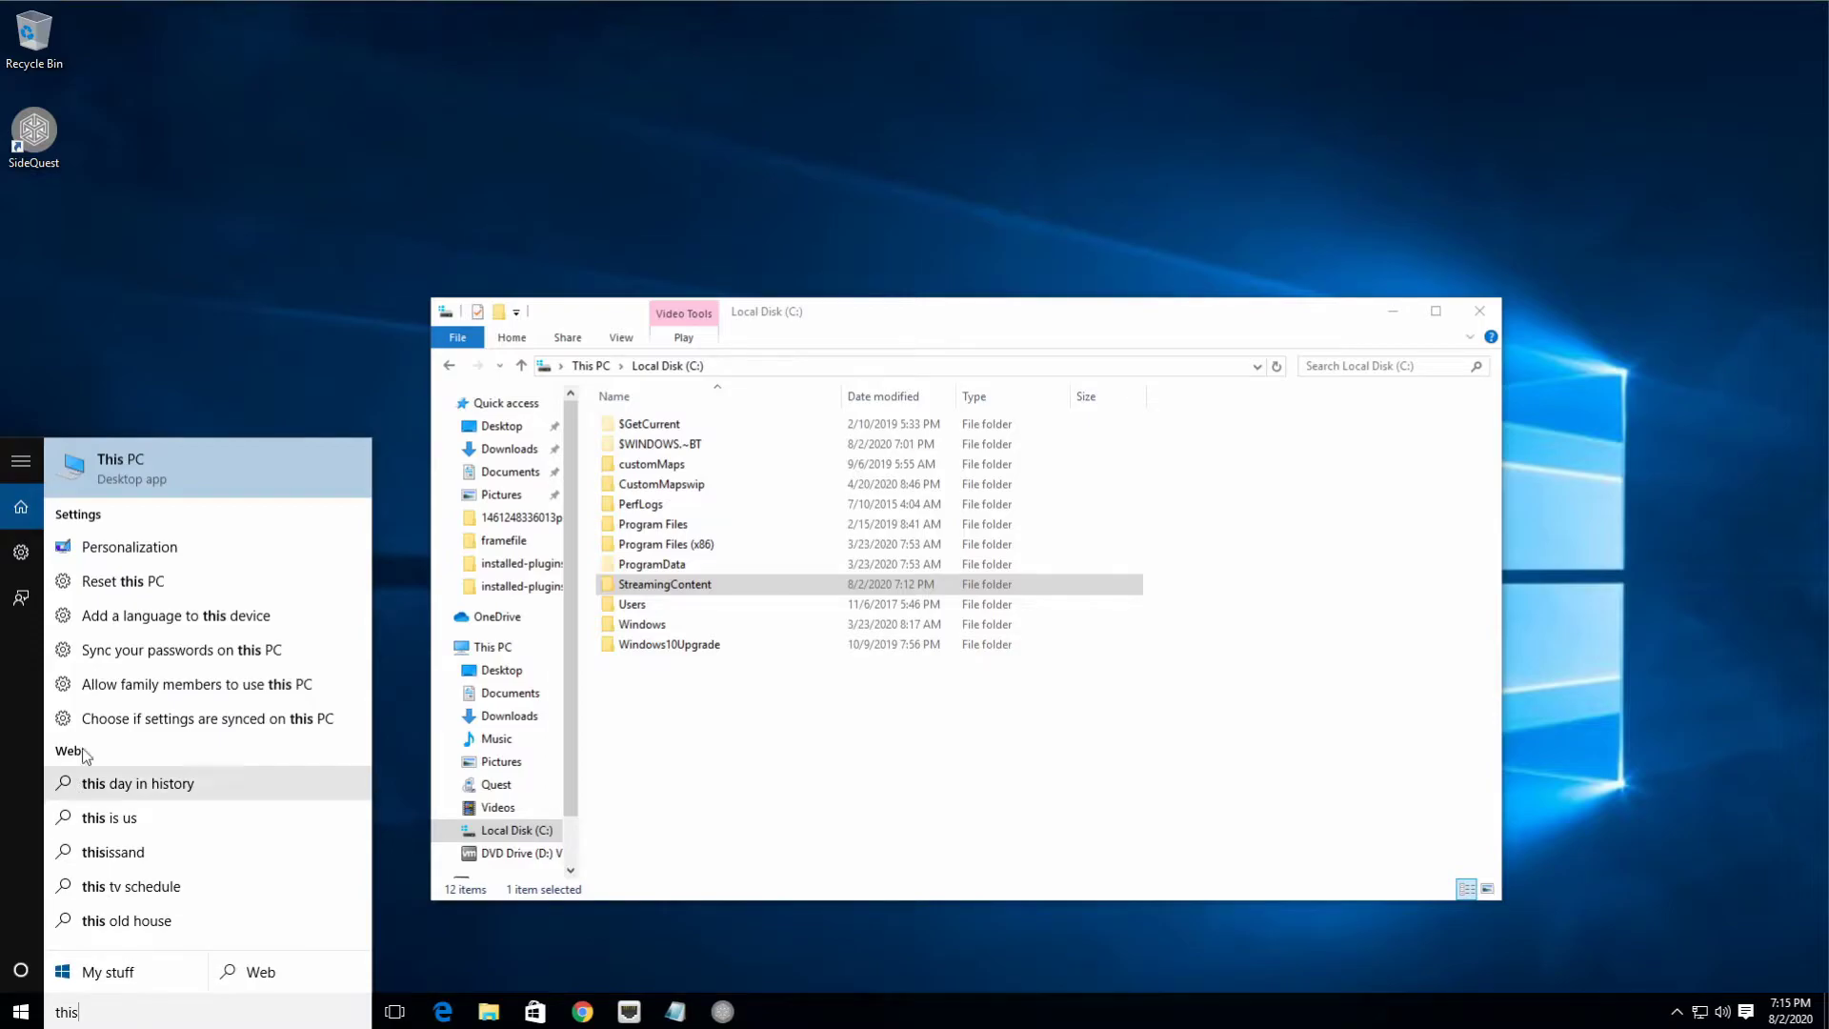
click(126, 457)
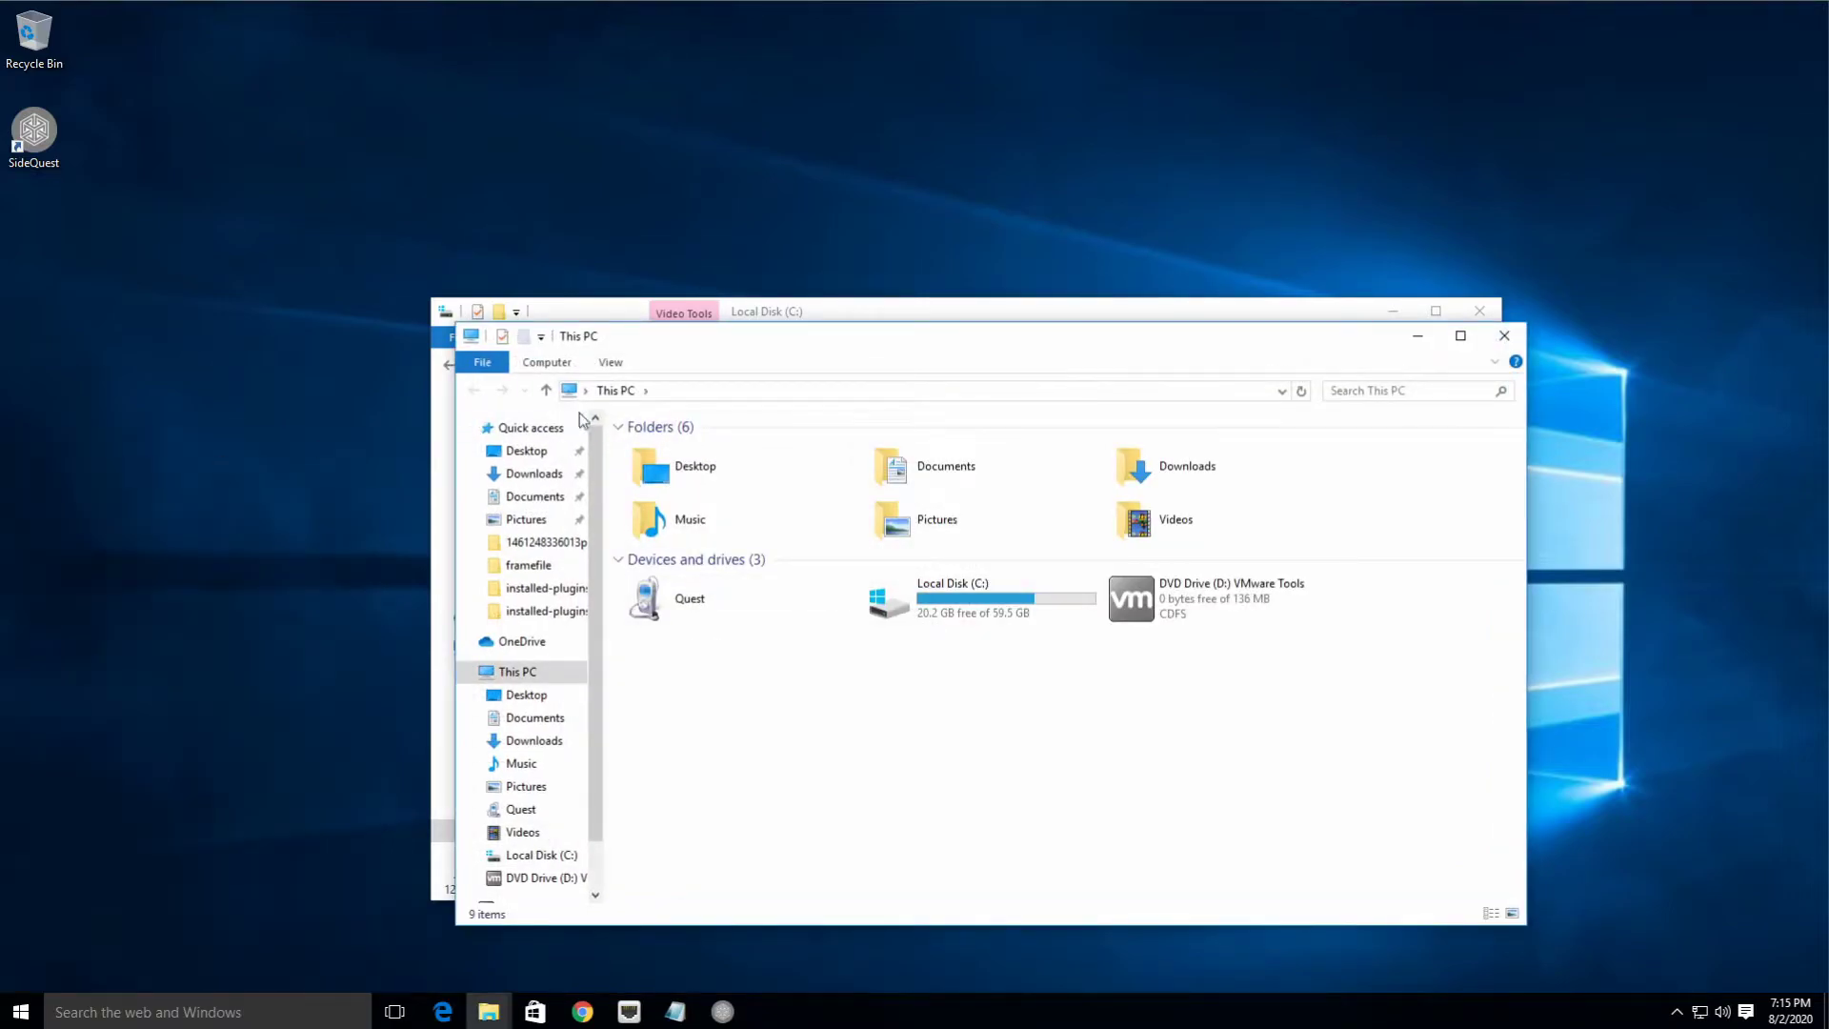
click(1505, 339)
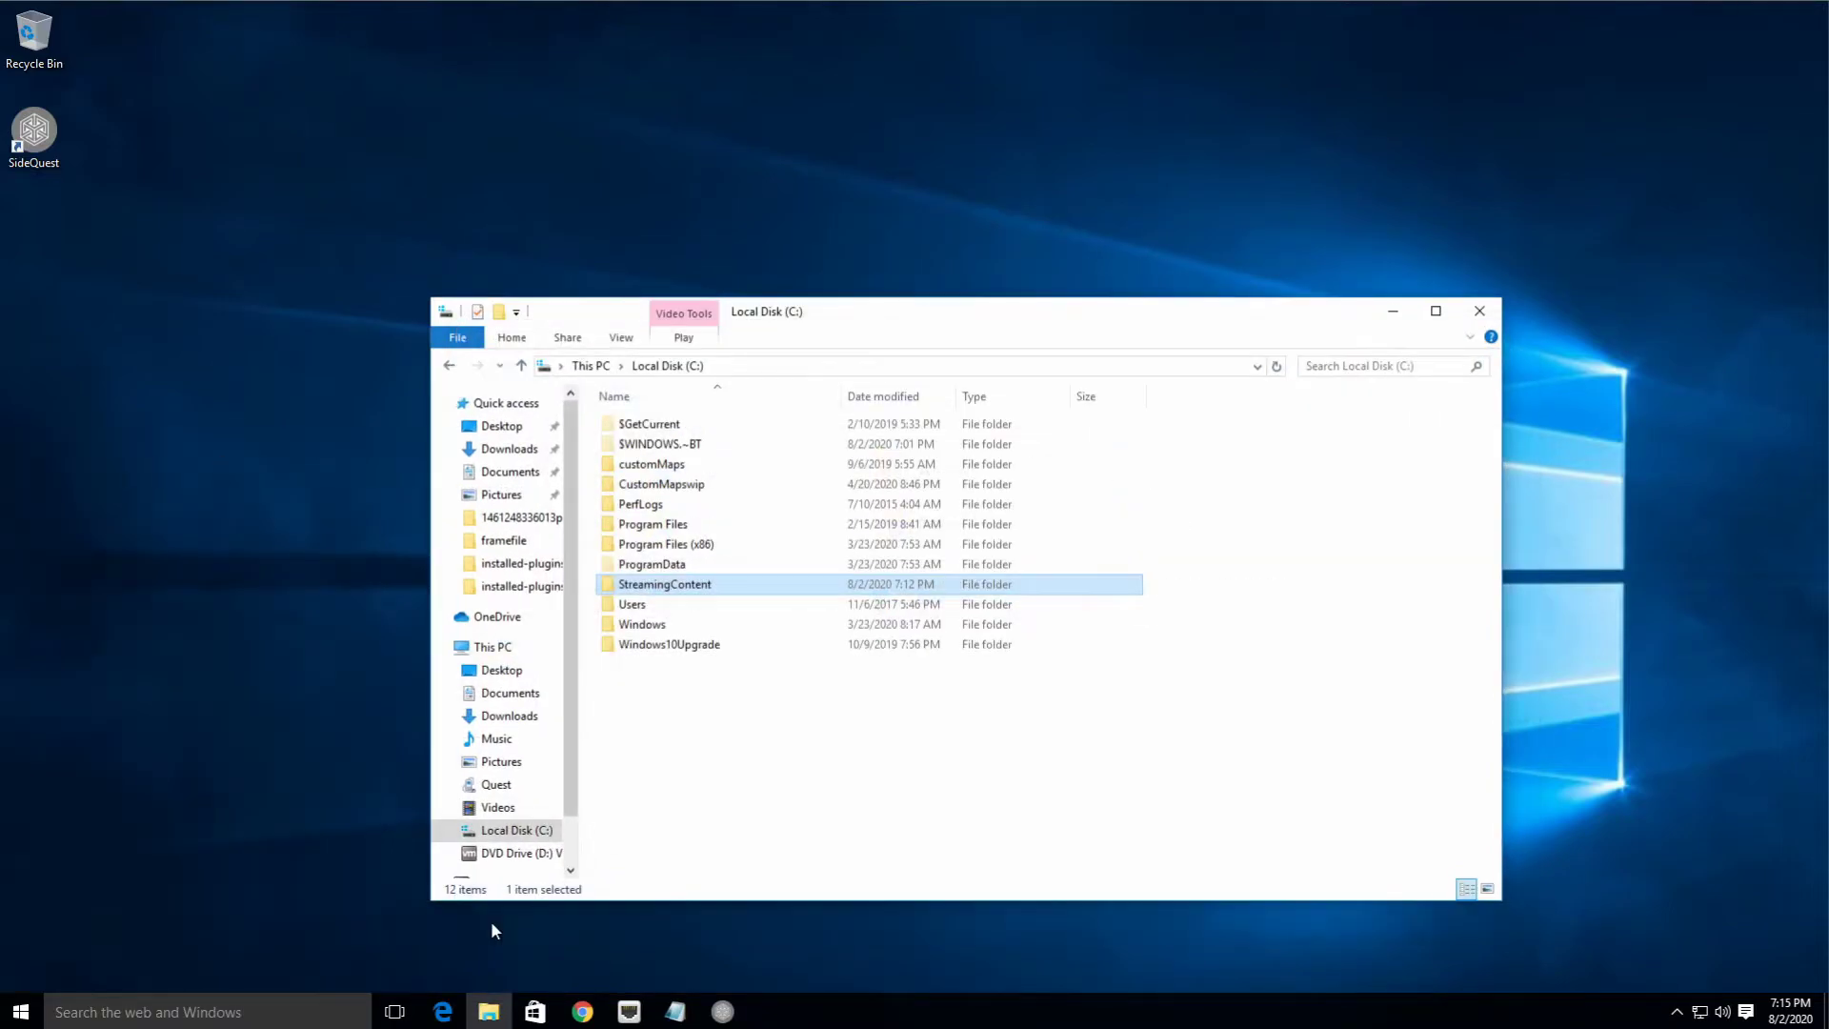
click(314, 1016)
text(this)
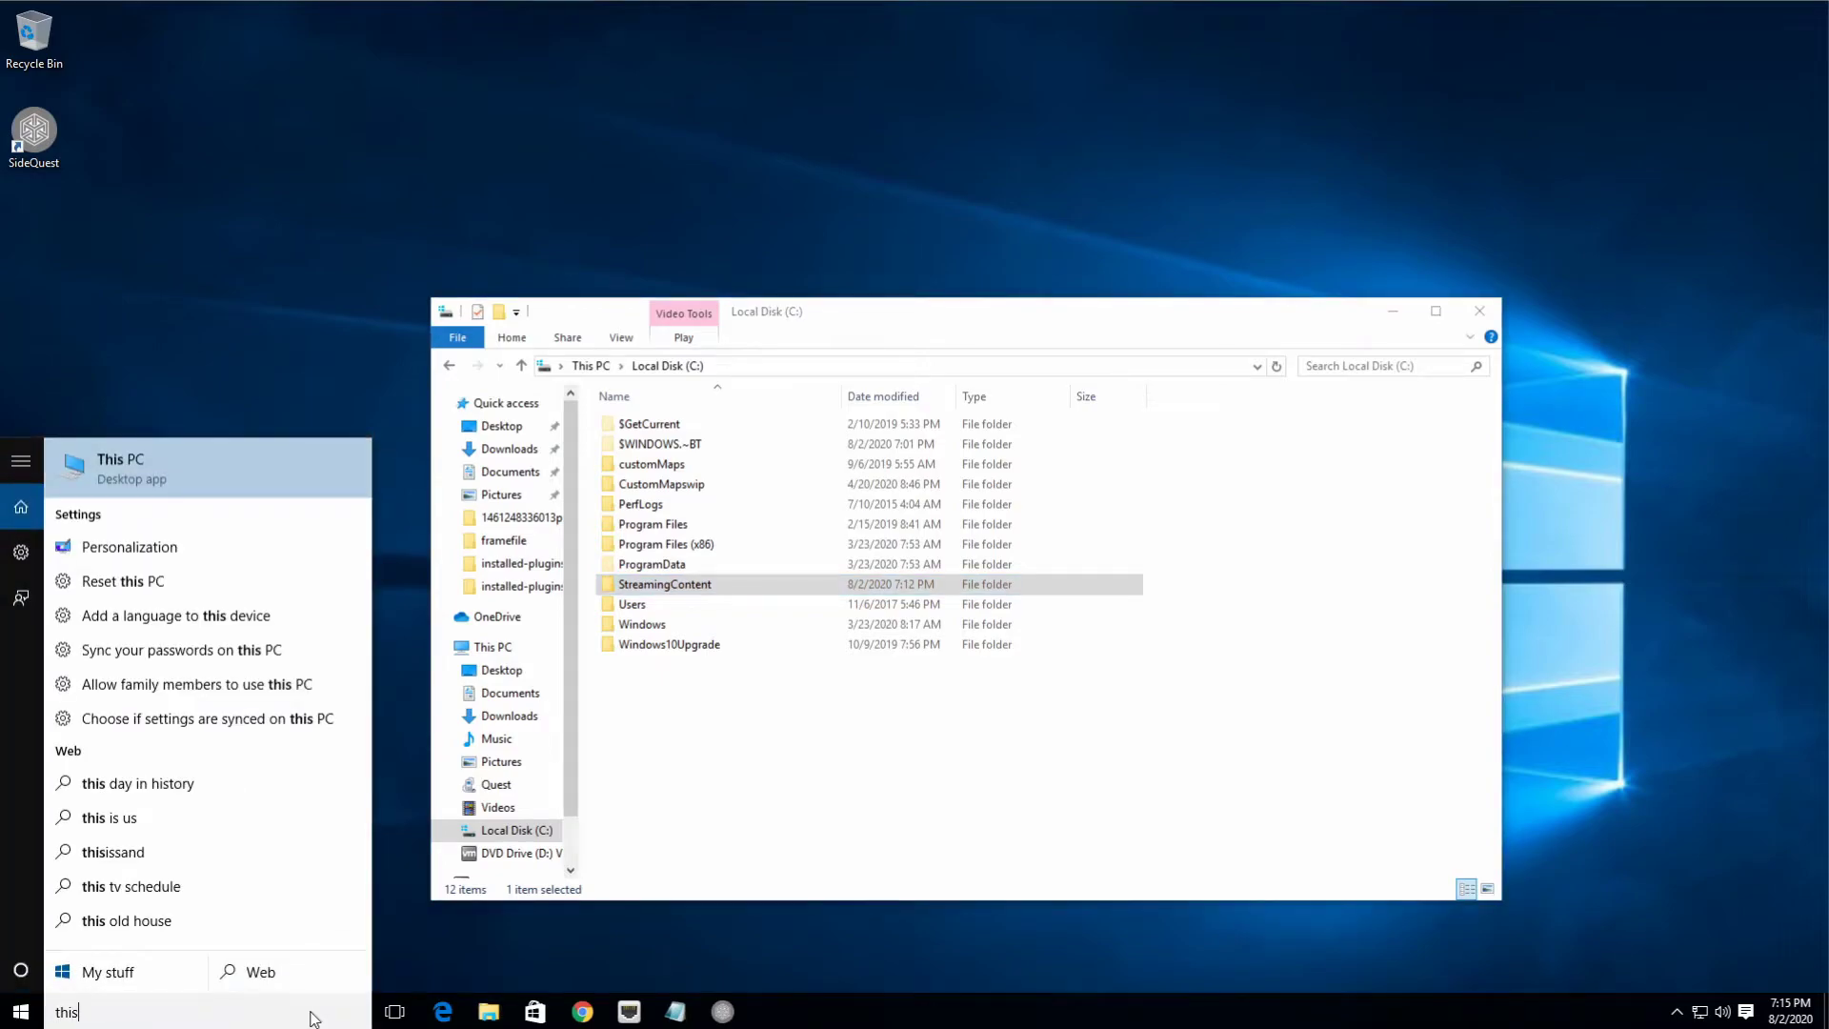
right_click(257, 474)
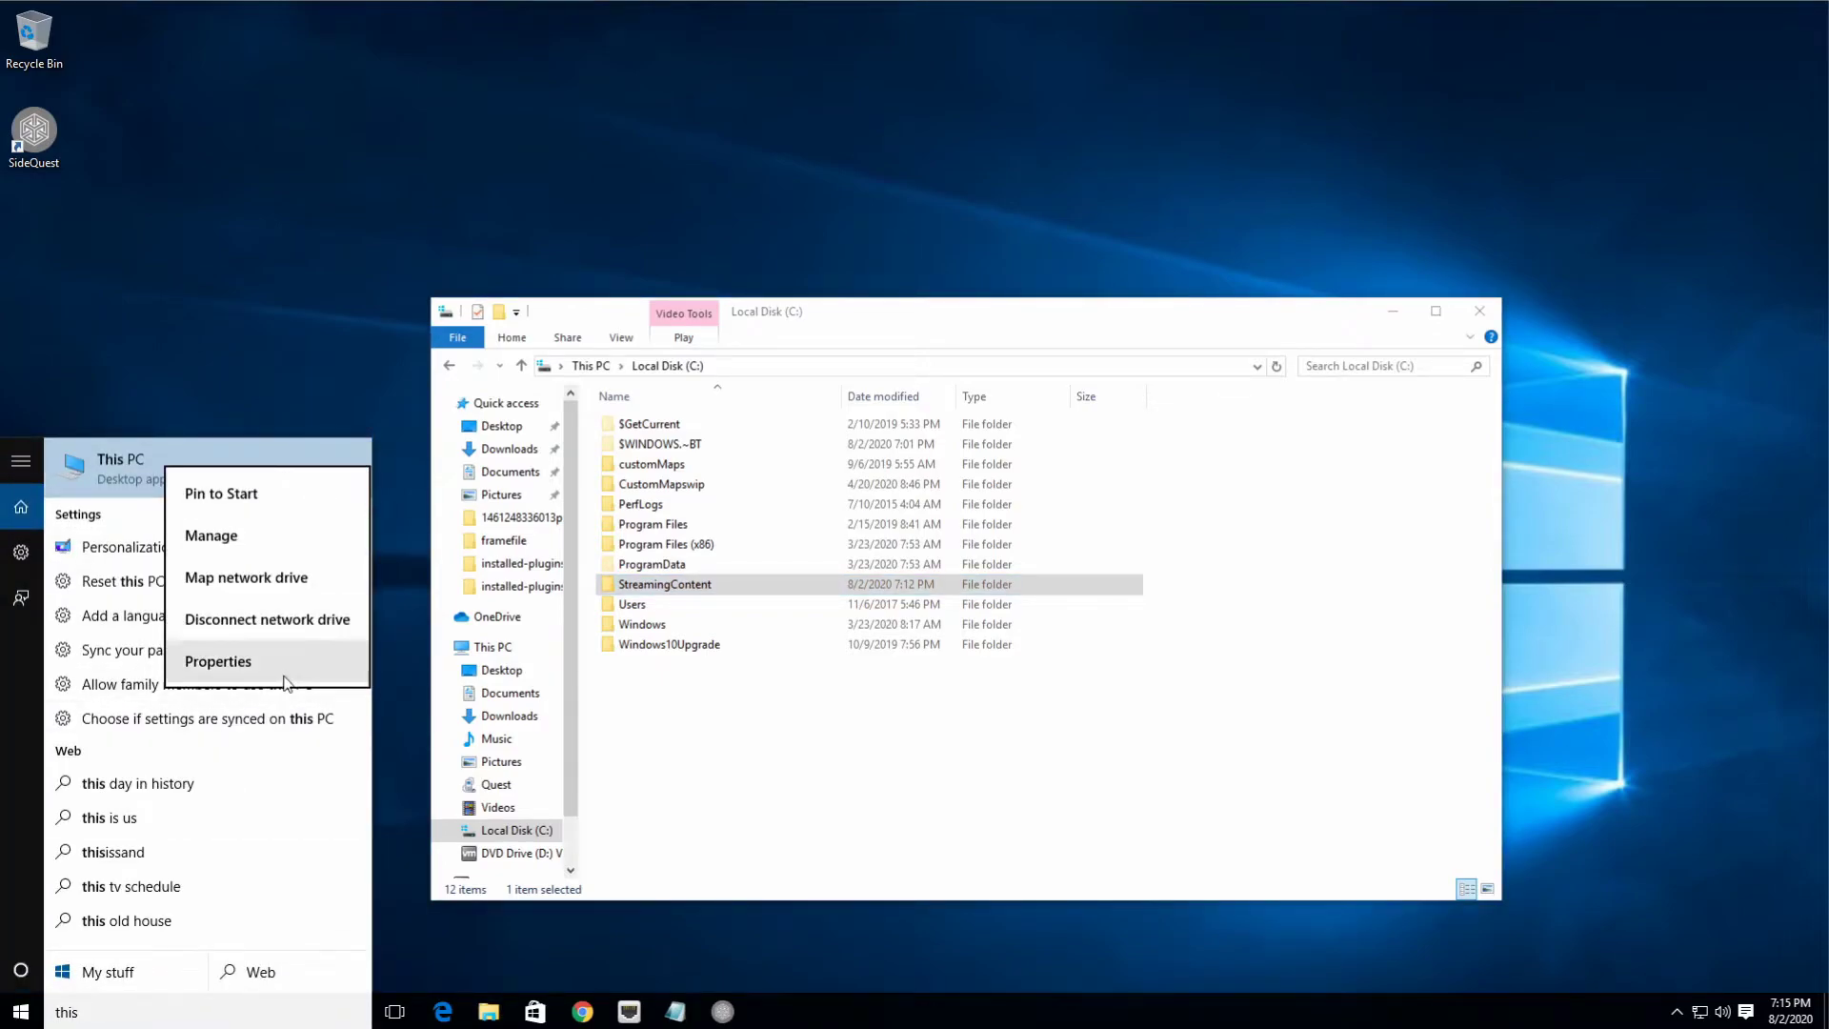
click(284, 657)
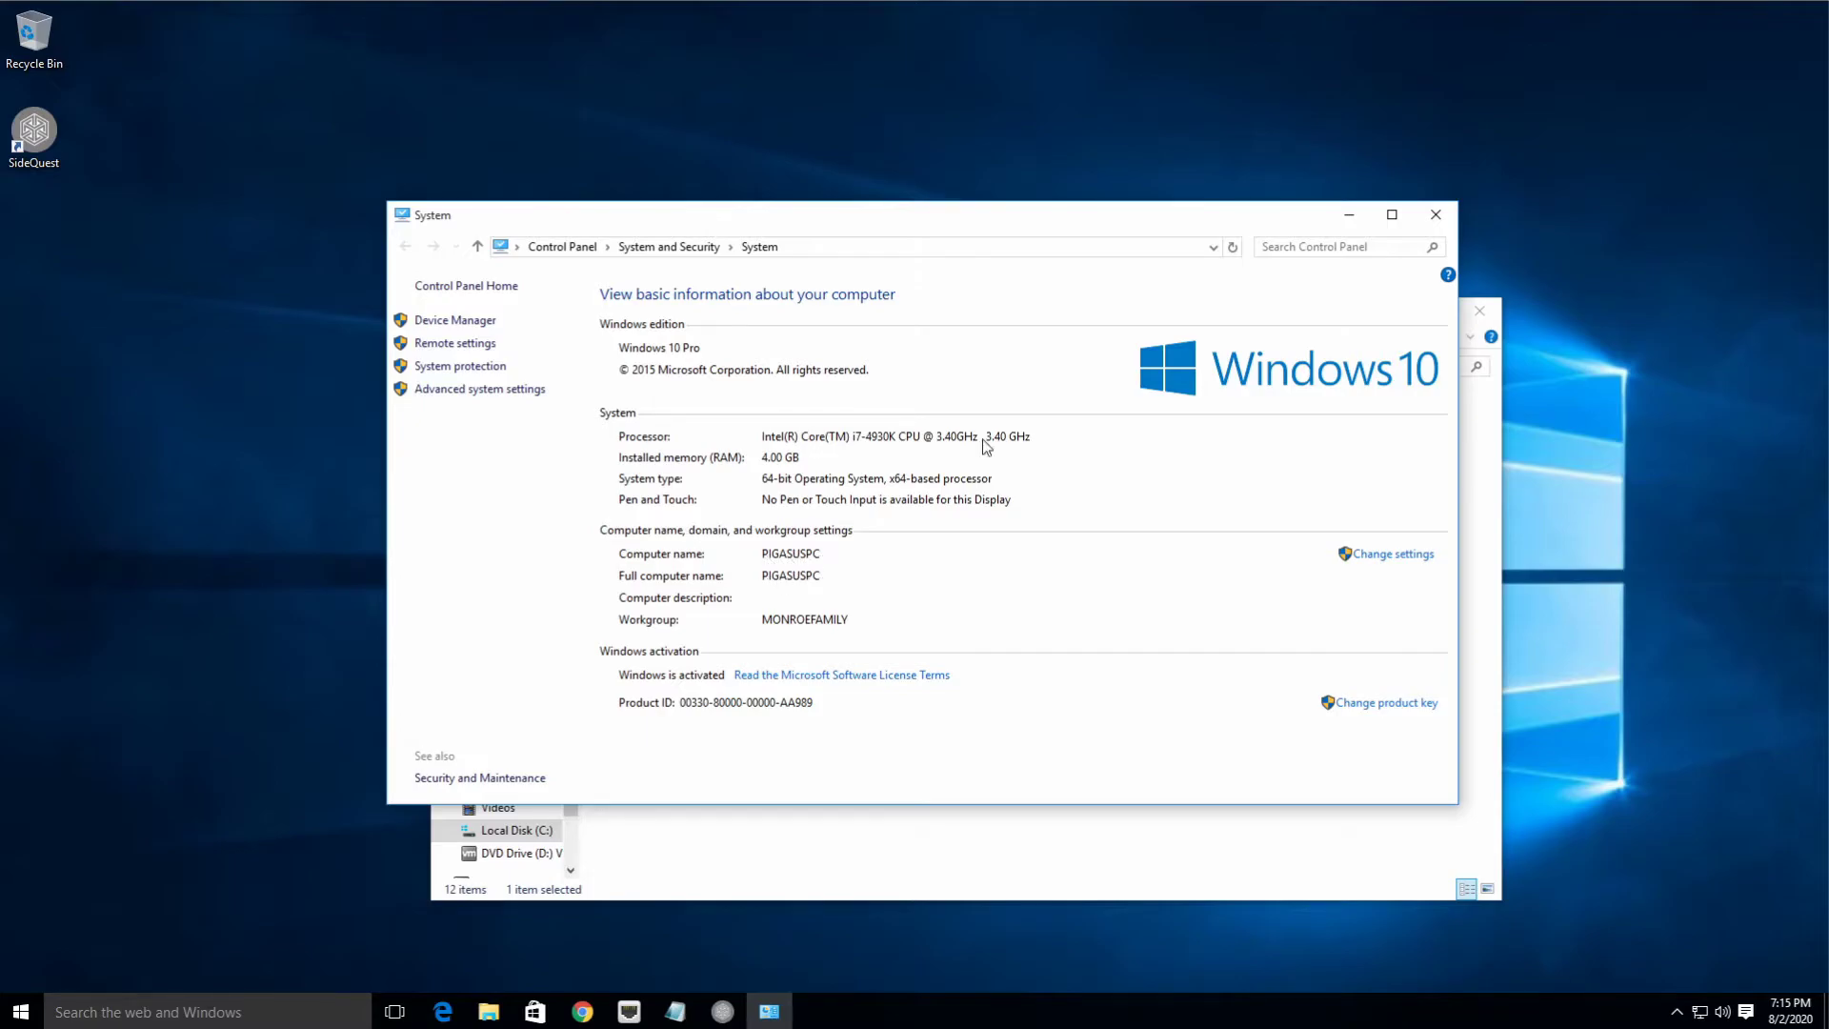
click(1435, 215)
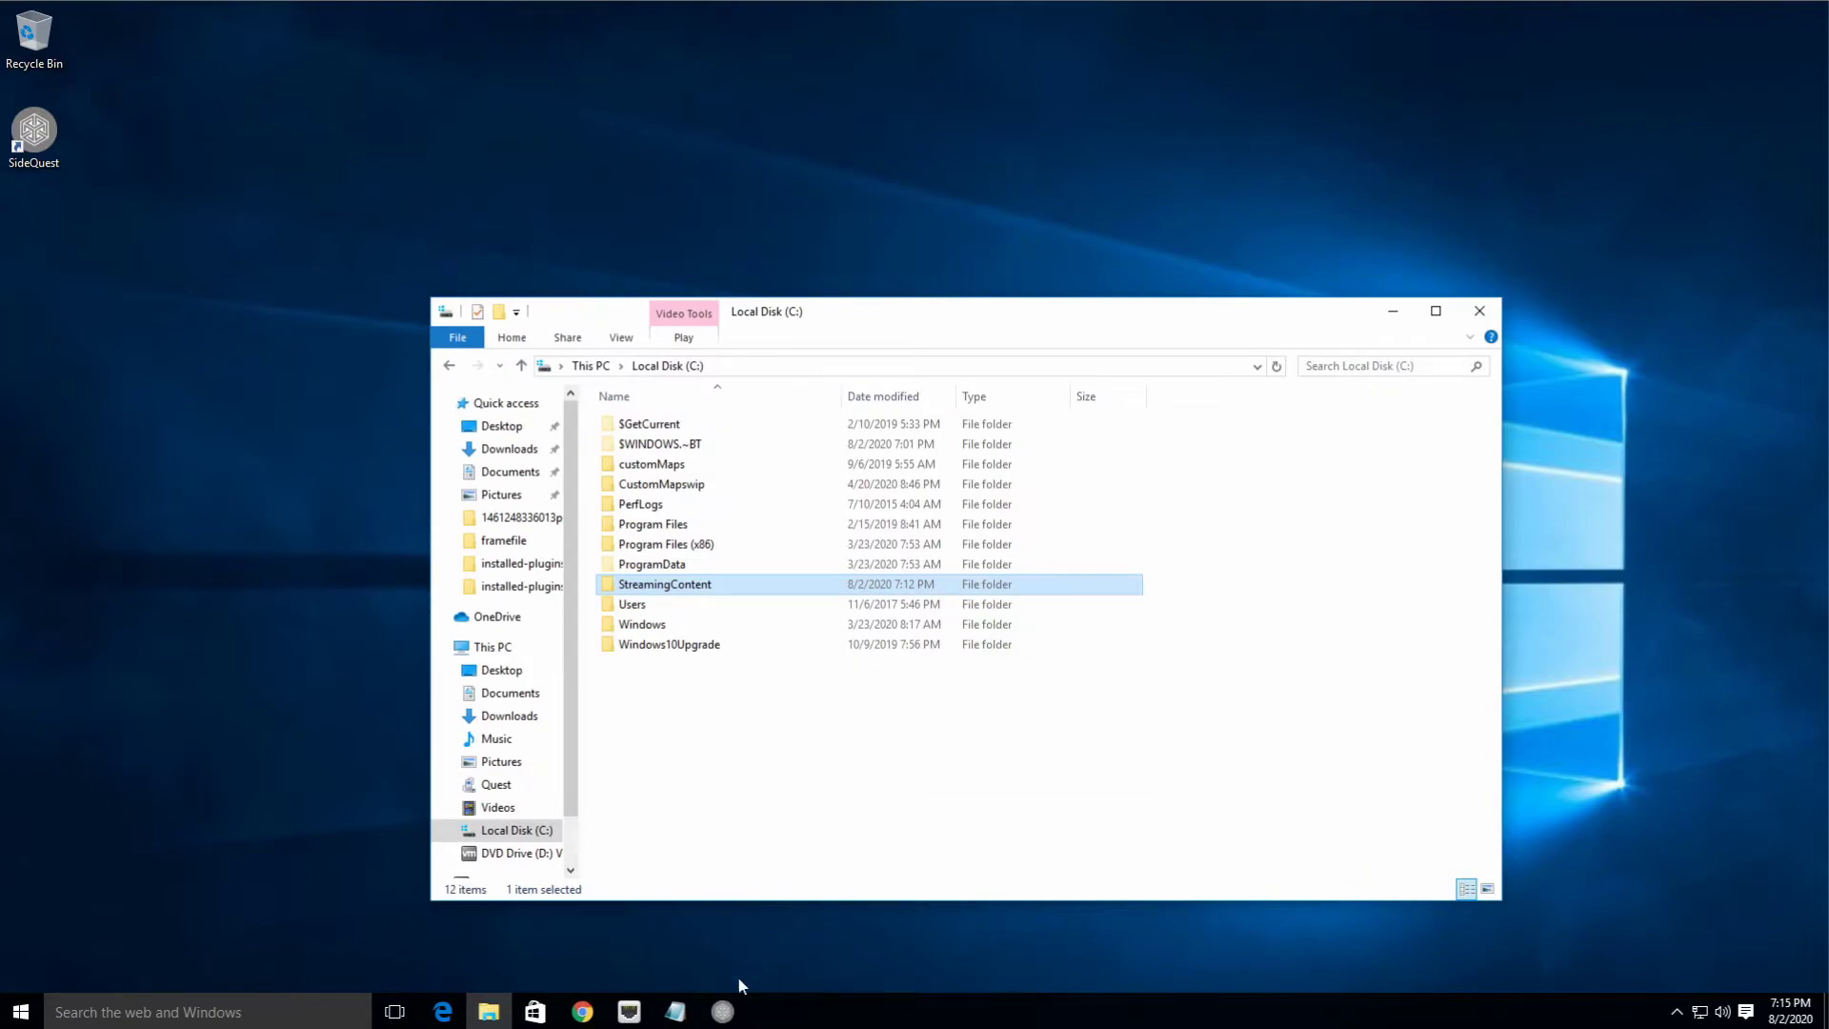
- Save a blank Notepad file named pigasuspc on the Desktop
click(675, 1010)
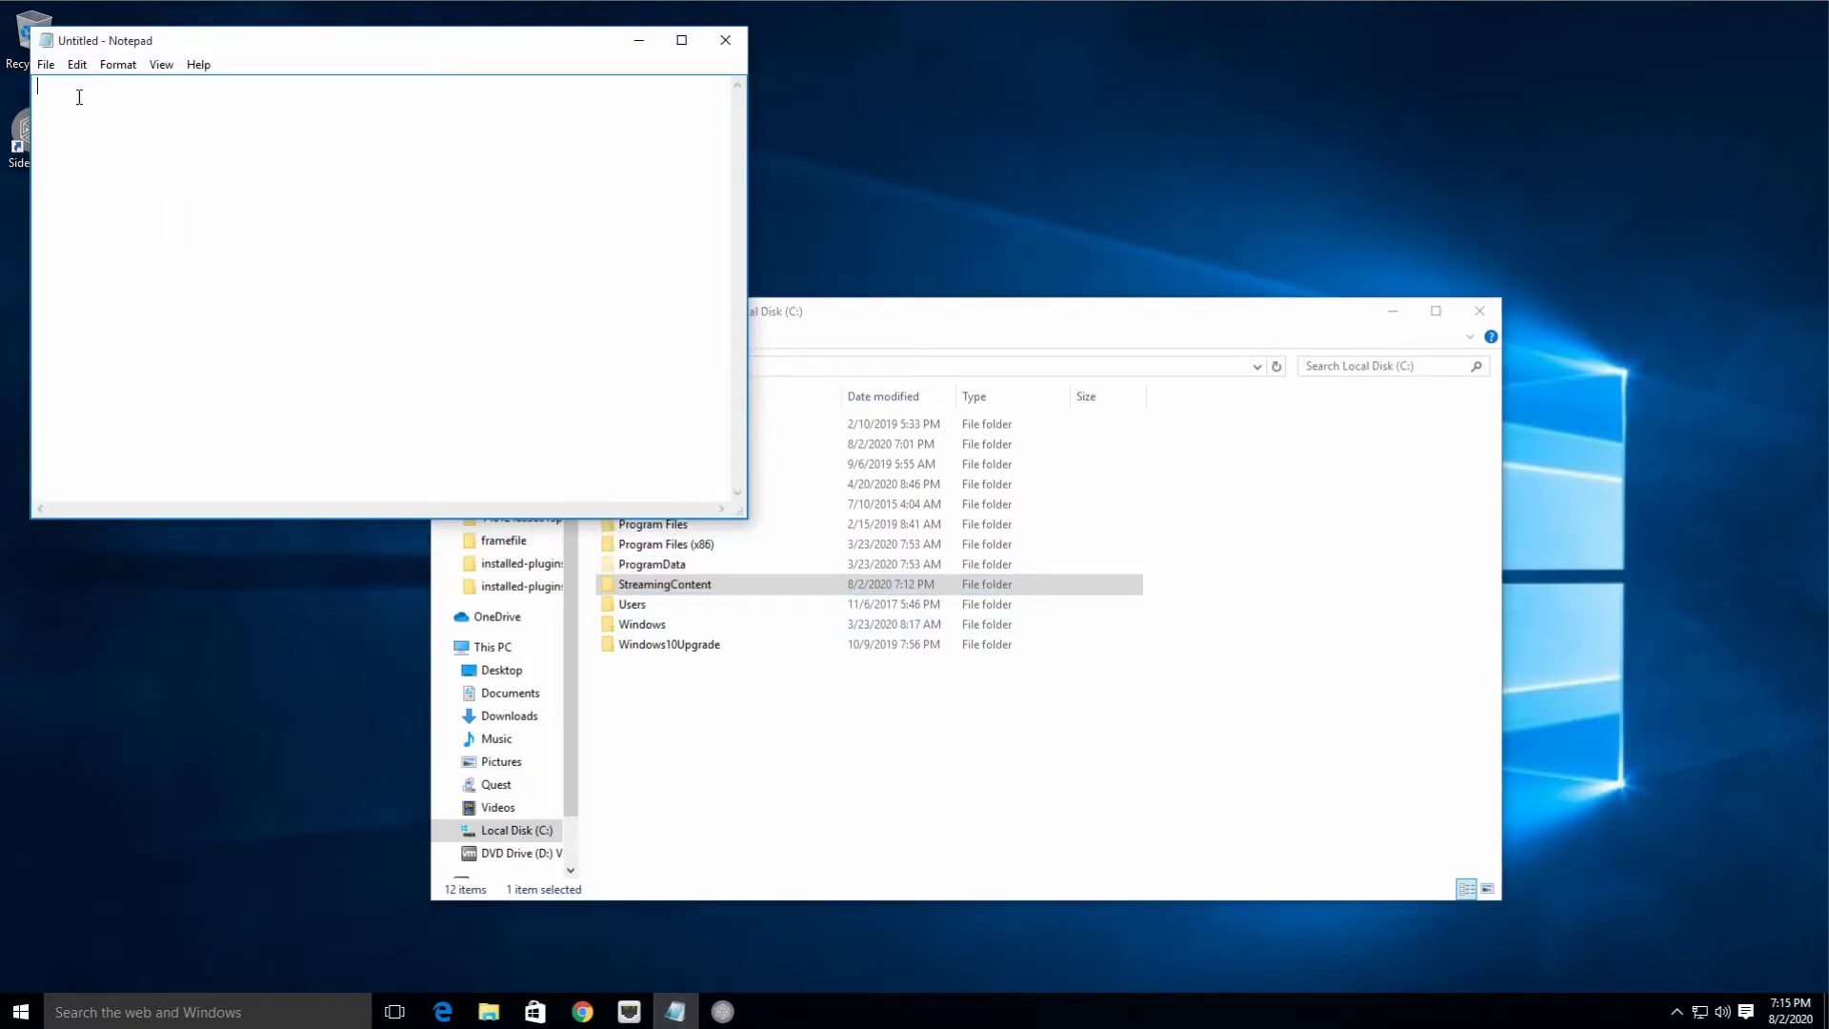
click(44, 64)
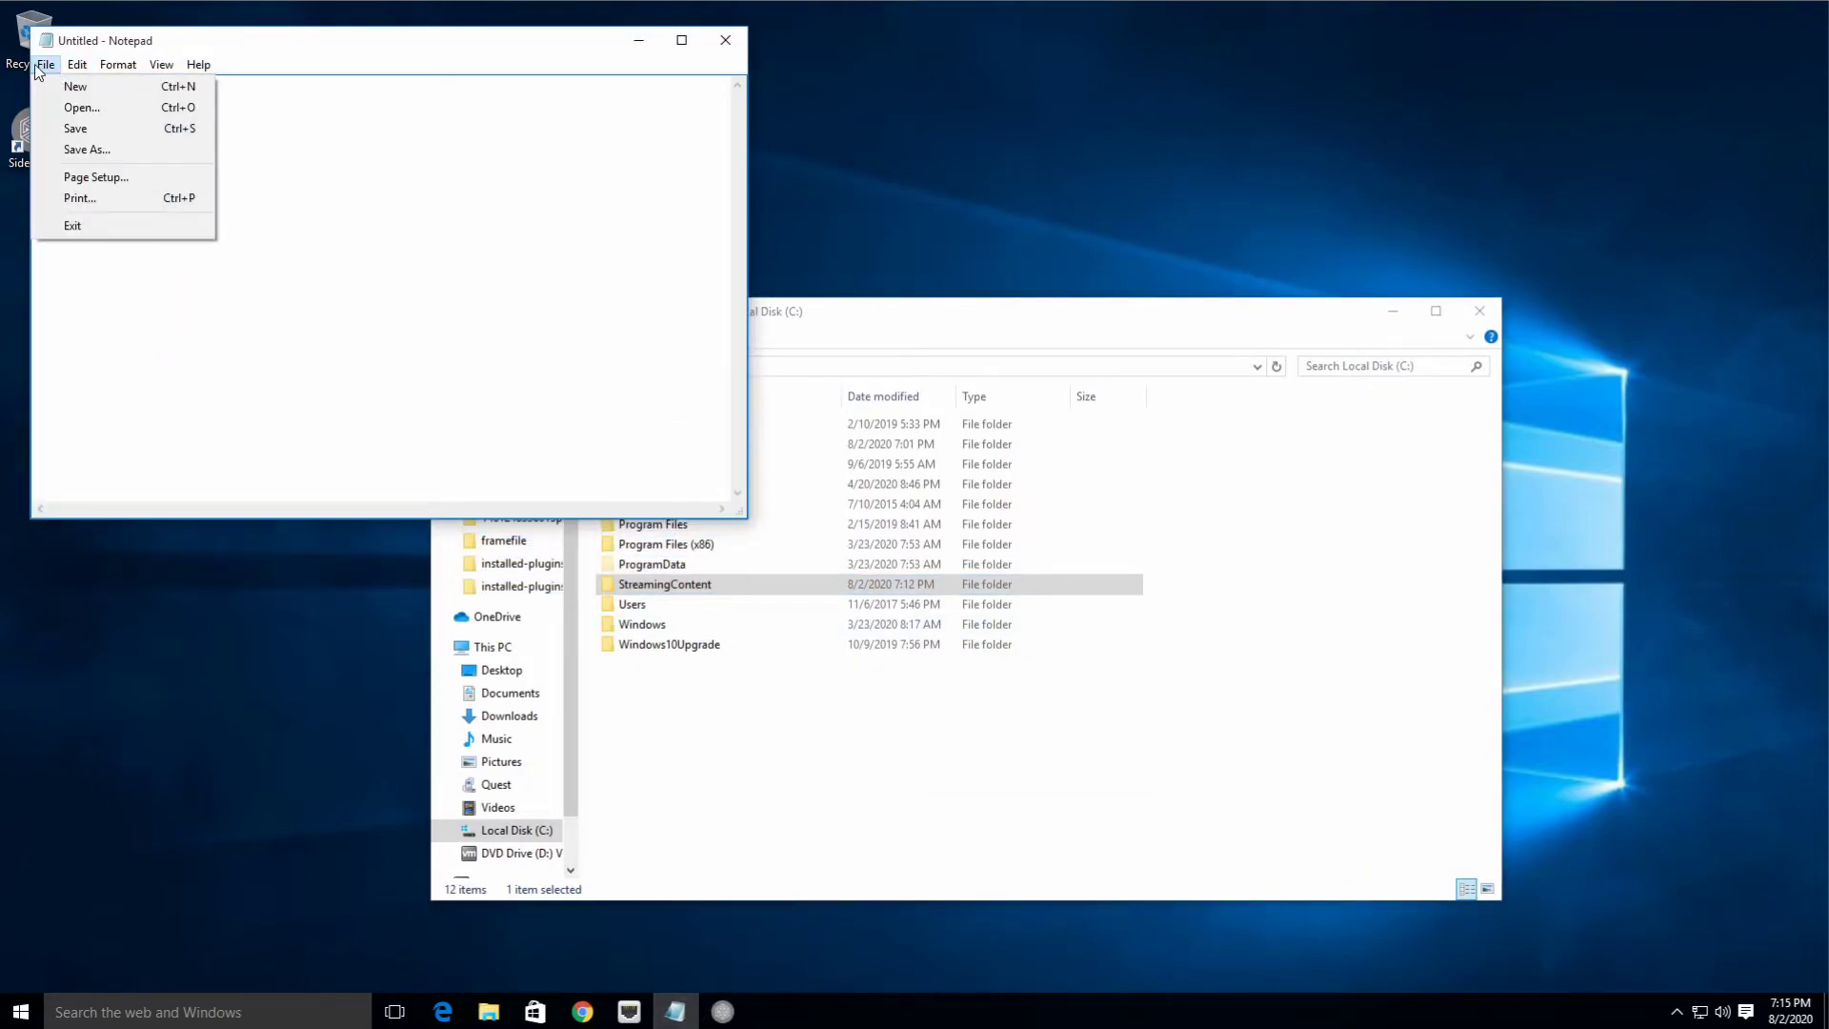
click(86, 150)
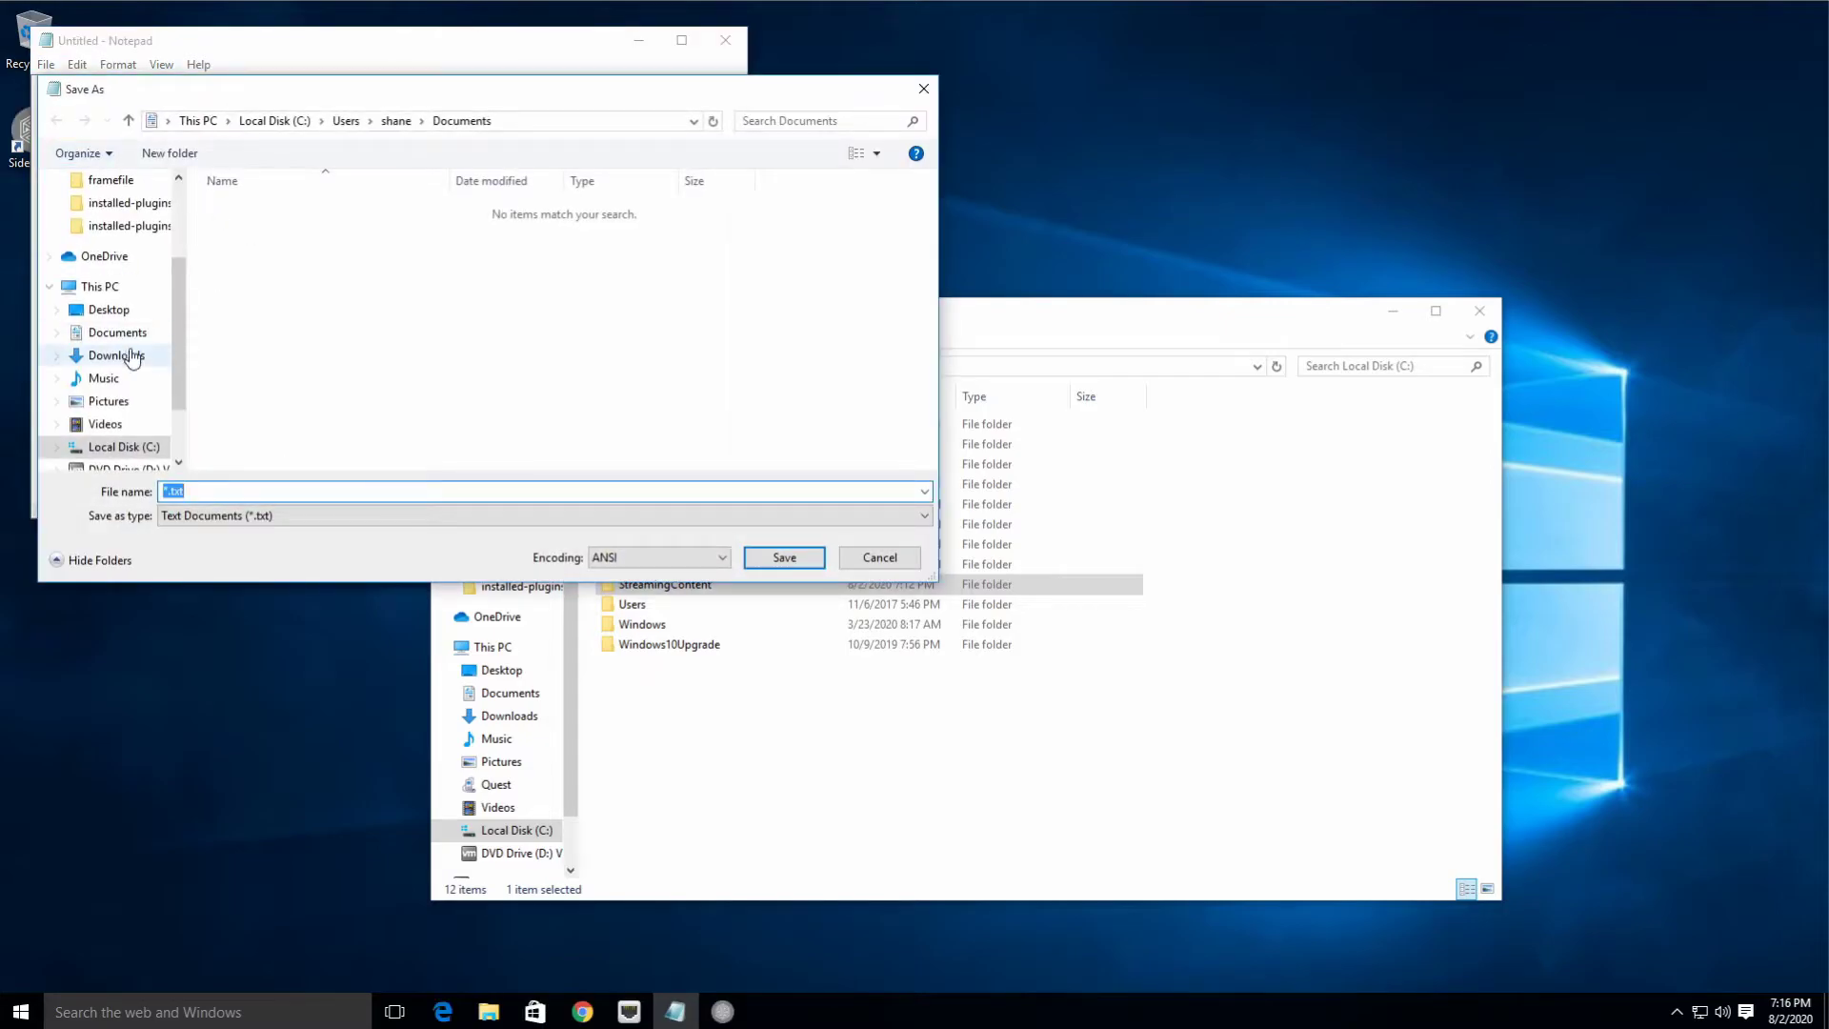
click(129, 448)
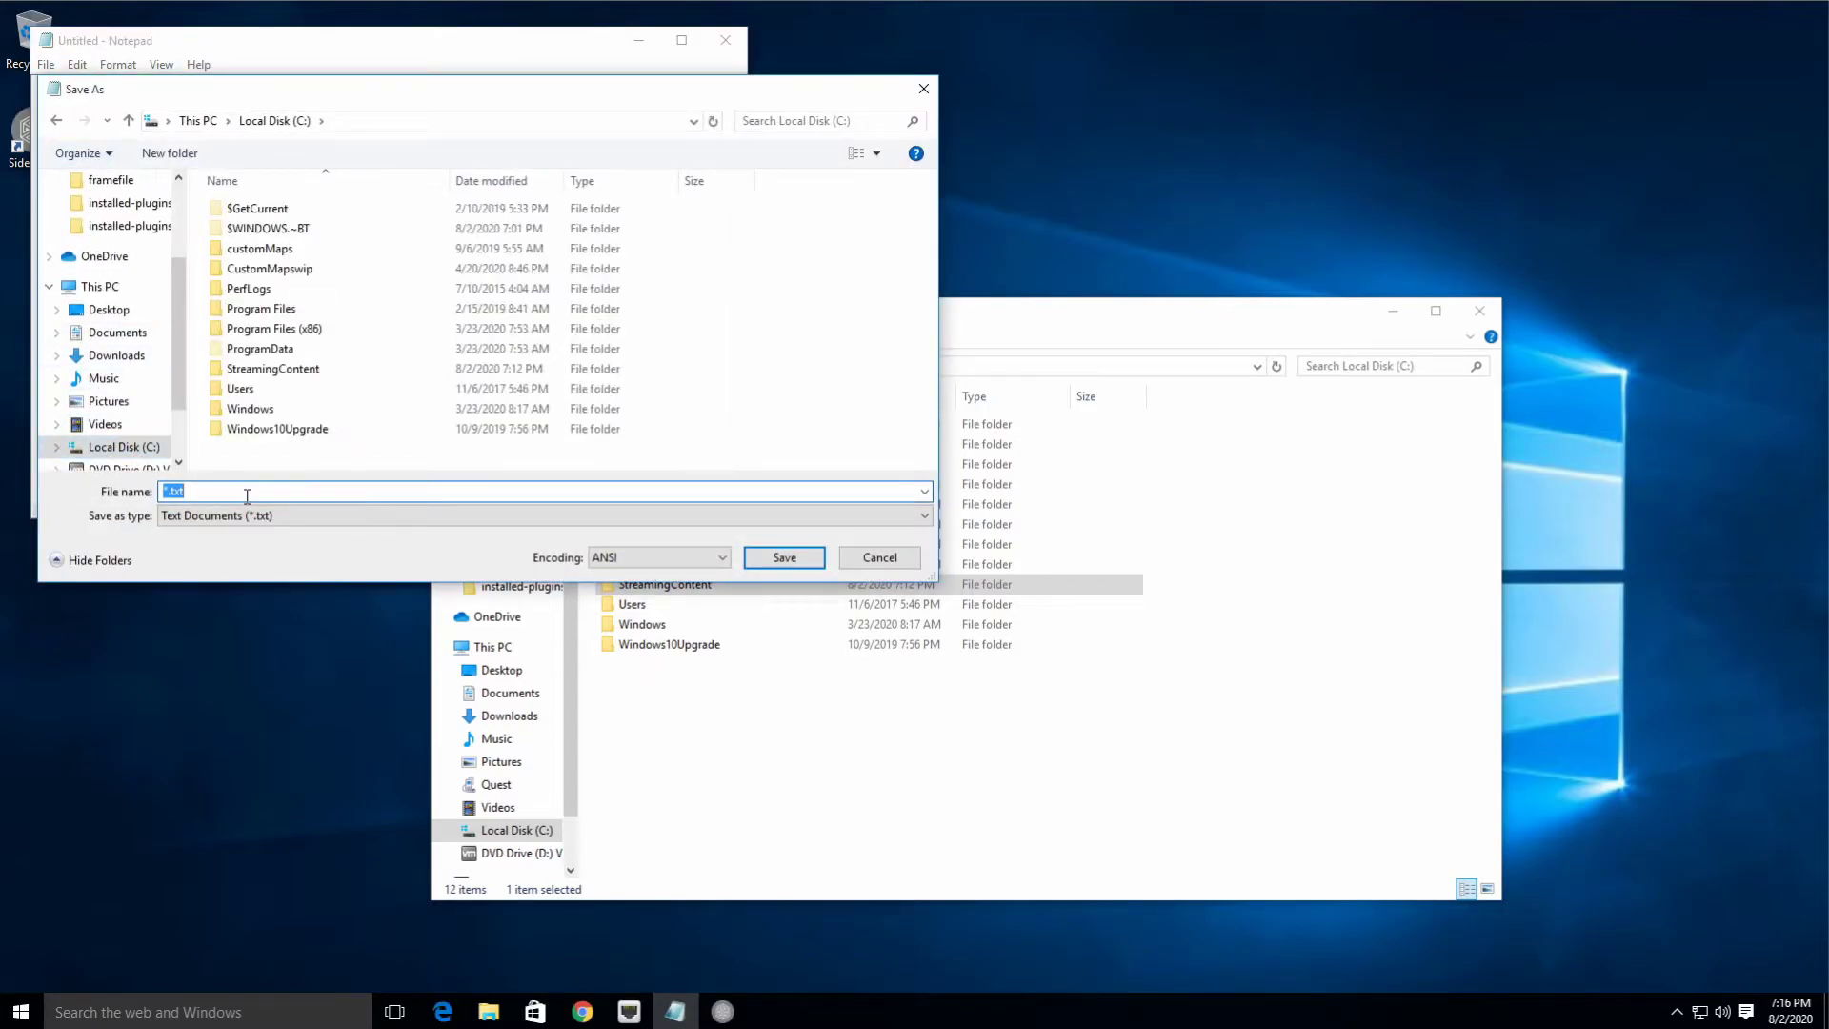
text(pigasuspc)
key(Return)
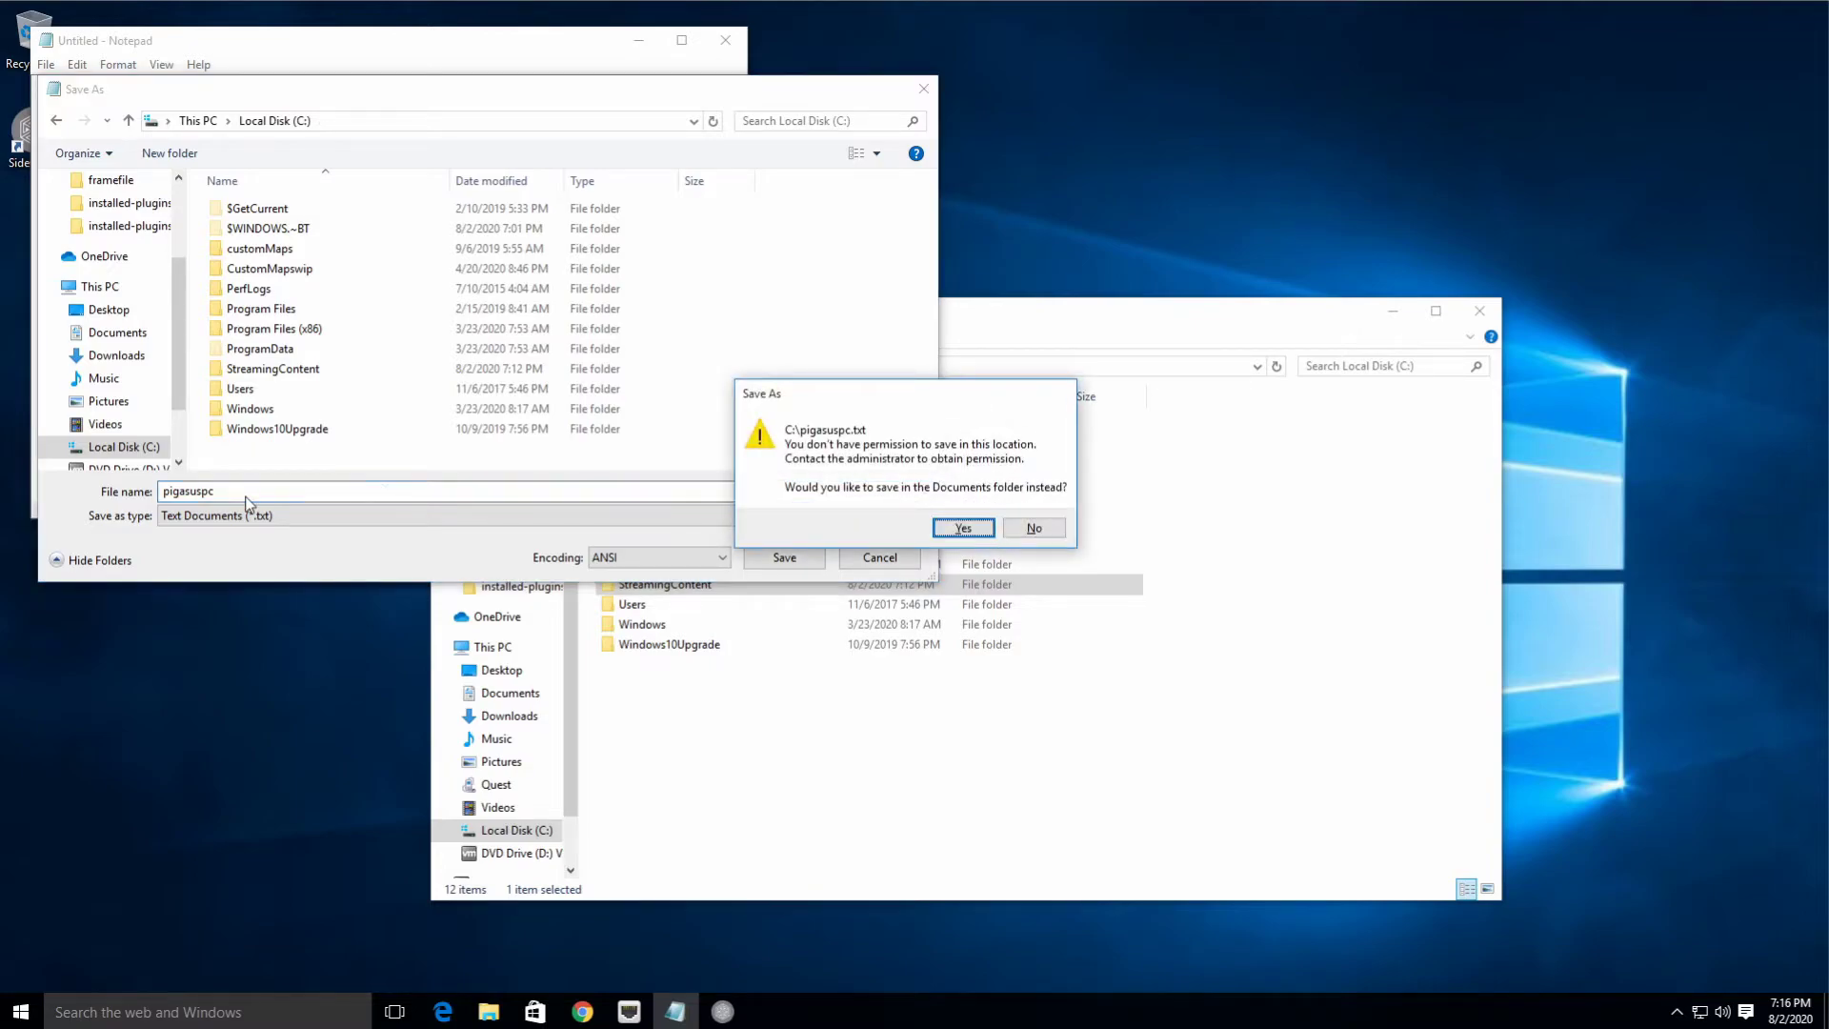
click(1048, 531)
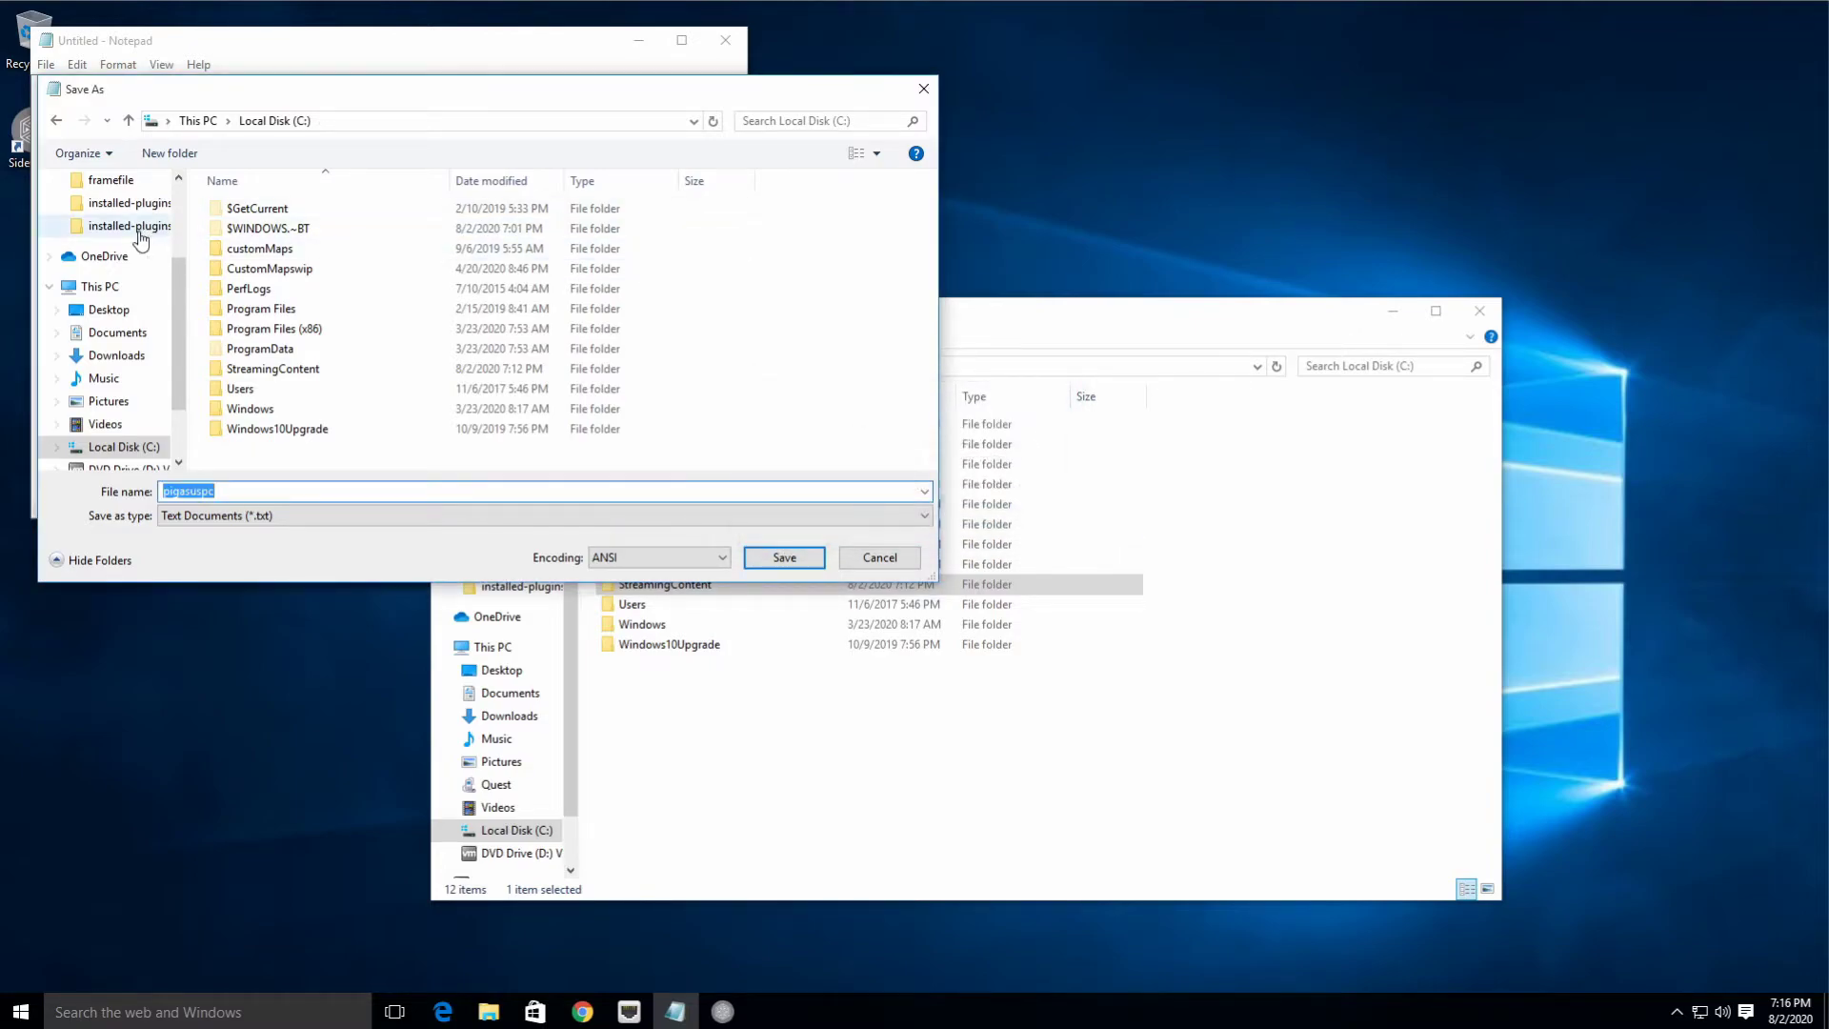
click(125, 317)
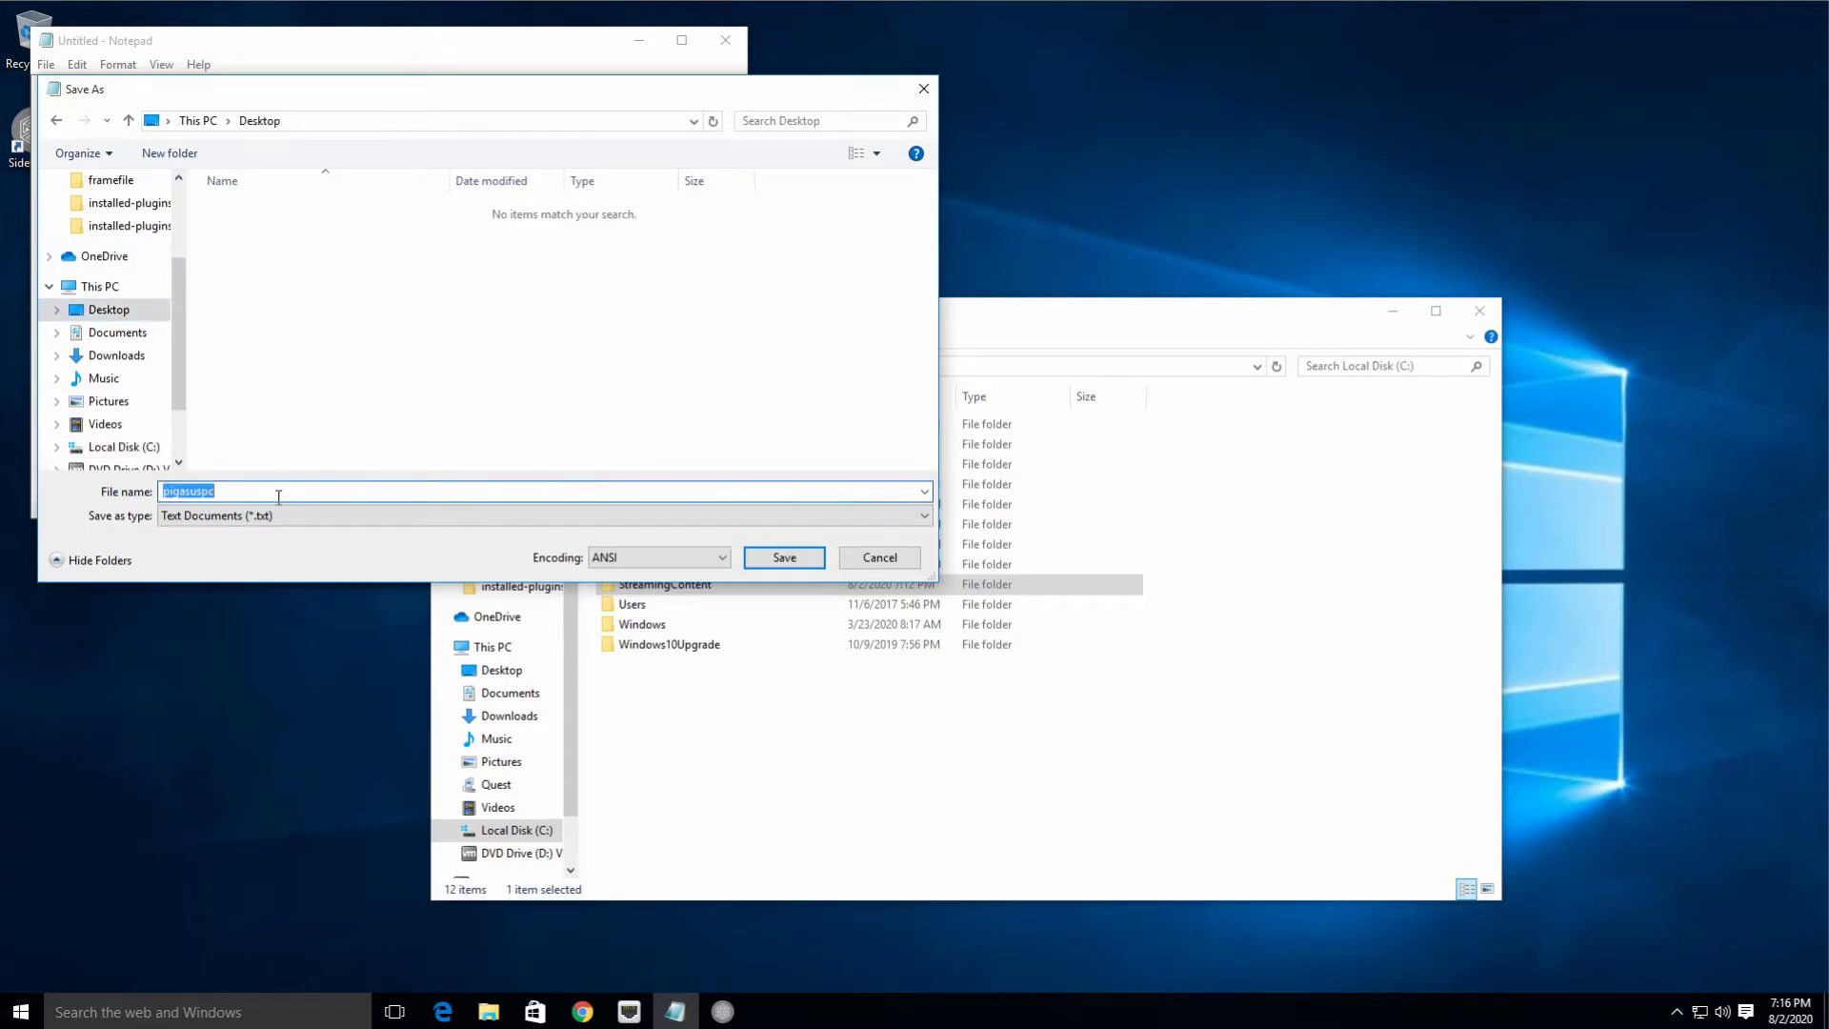
click(779, 558)
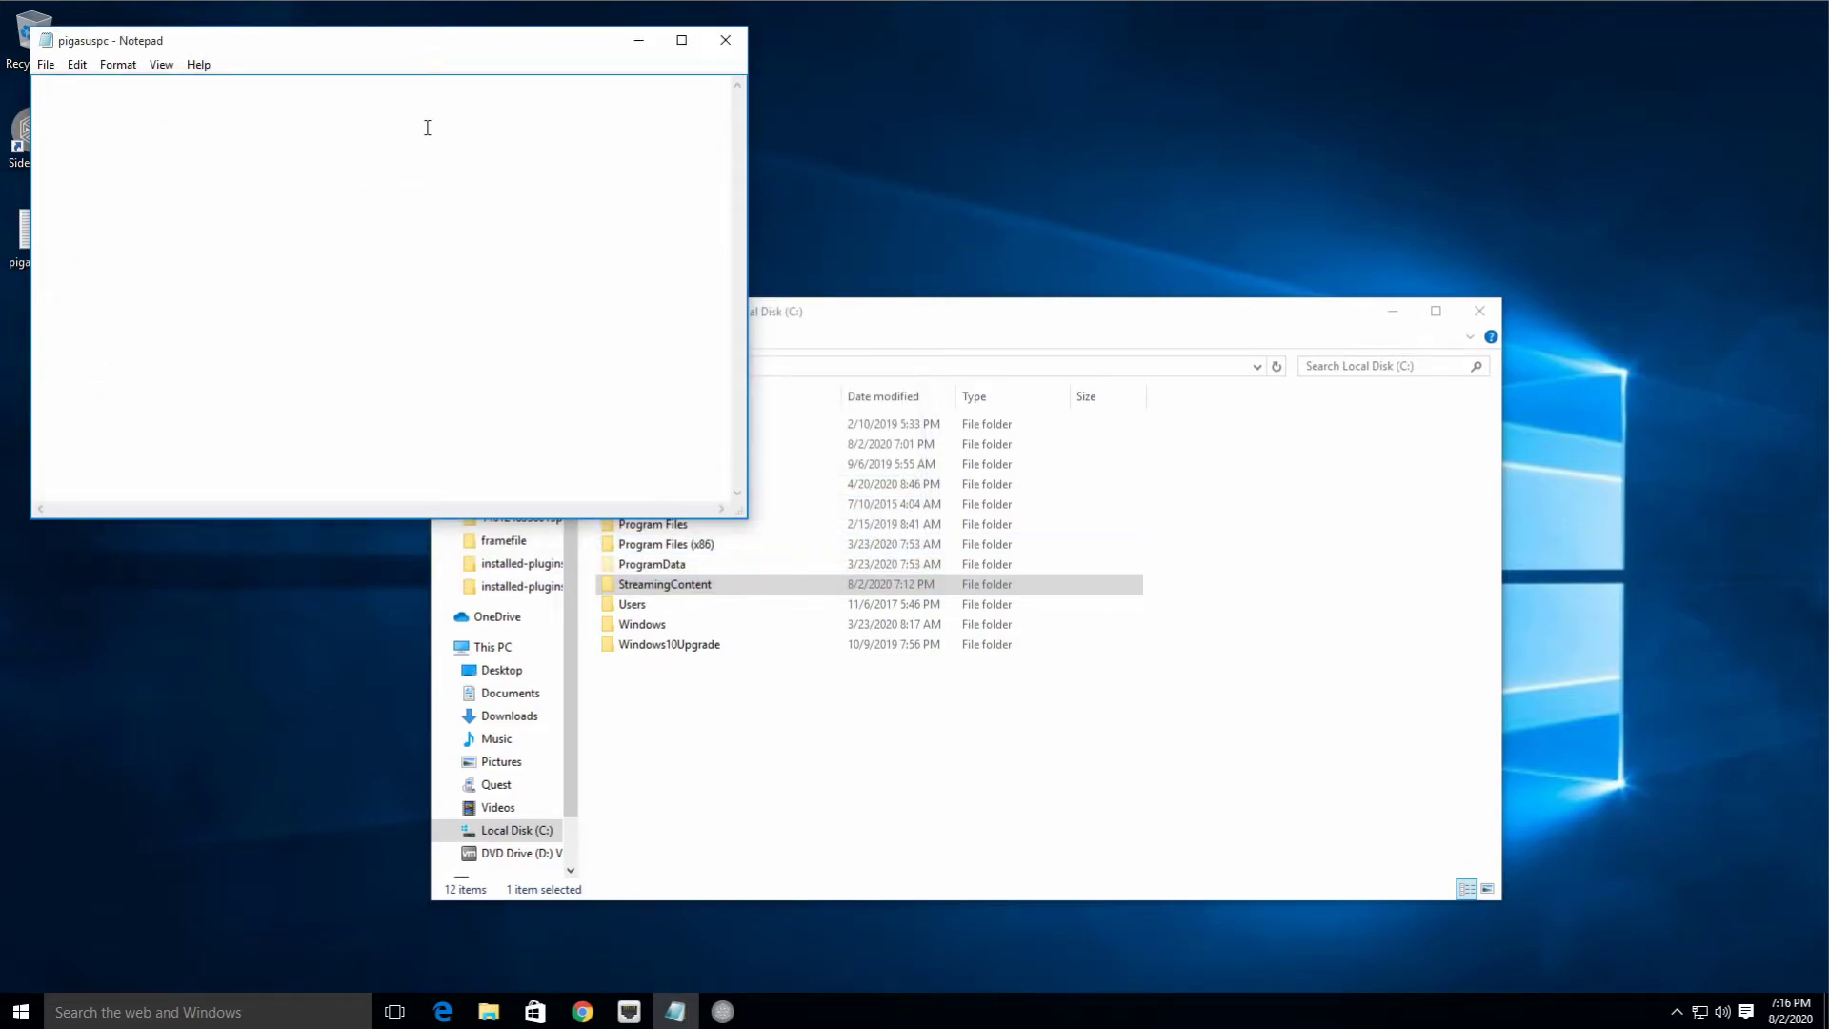
- Type the streamer user name and its password into pigasuspc and save it
click(46, 67)
click(65, 129)
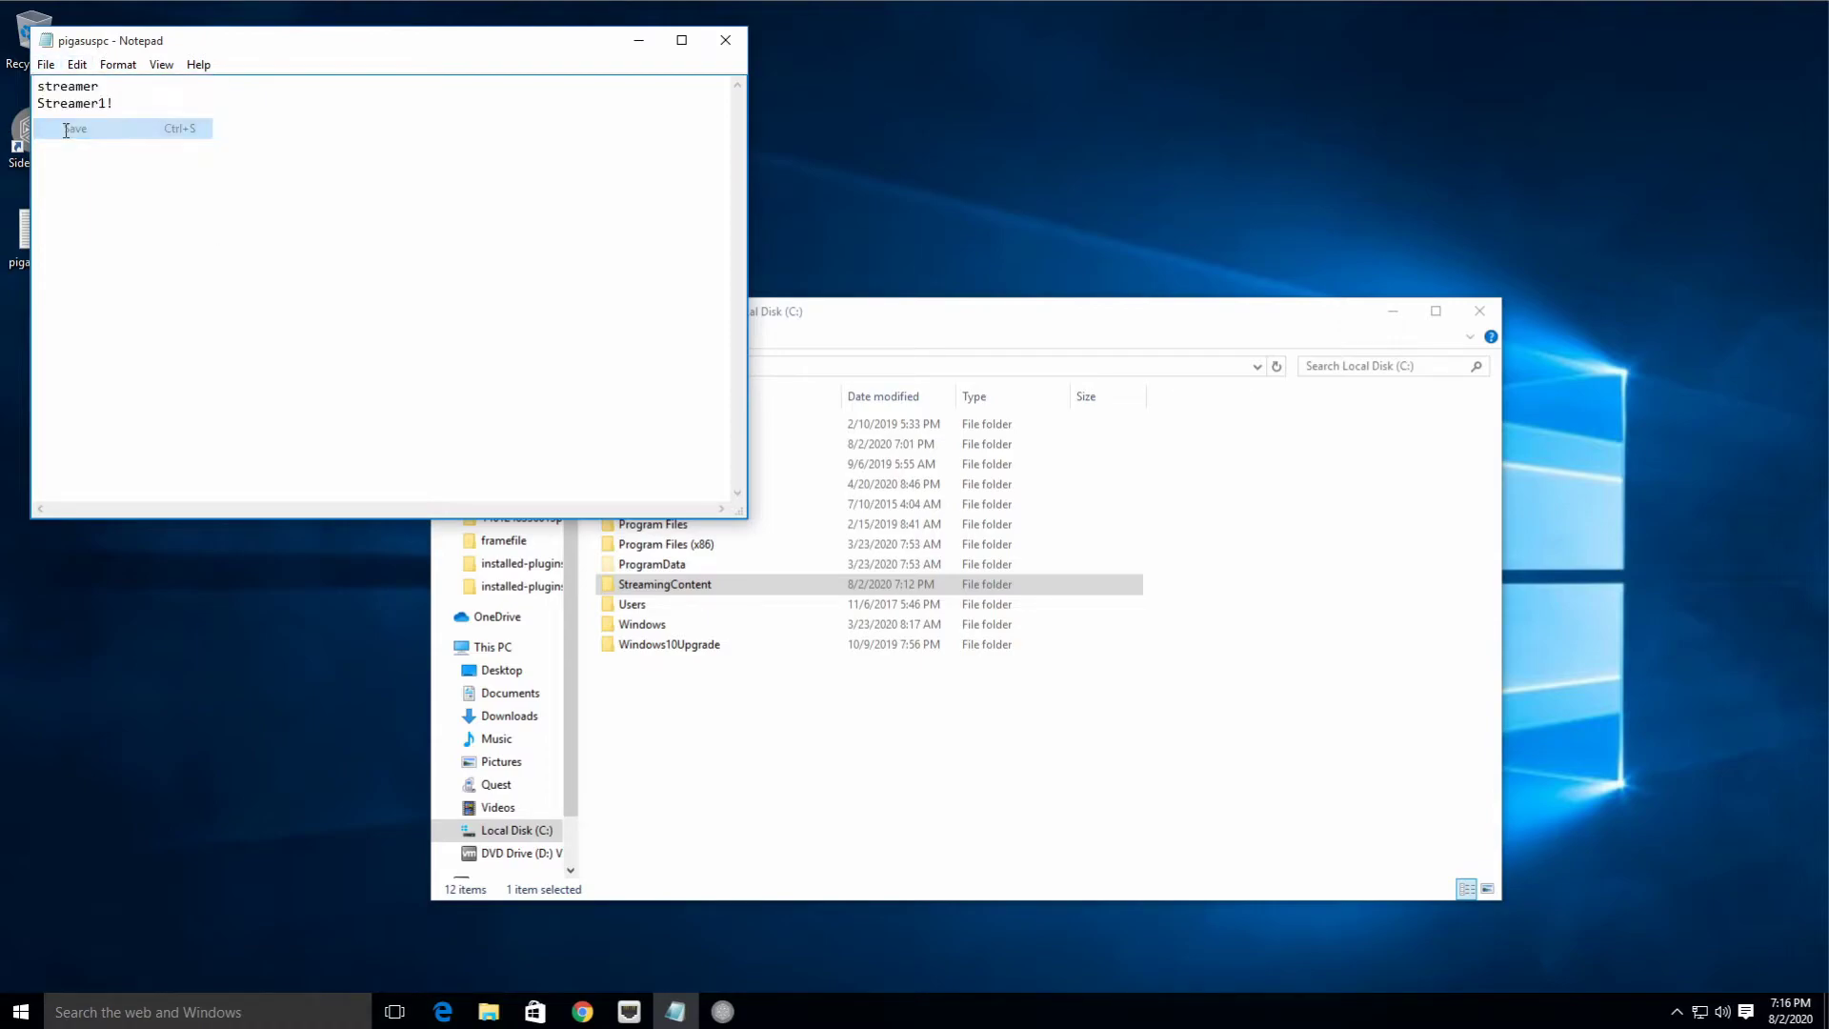
- Close Notepad and File Explorer, restore SideQuest and browse the headset's files
click(725, 40)
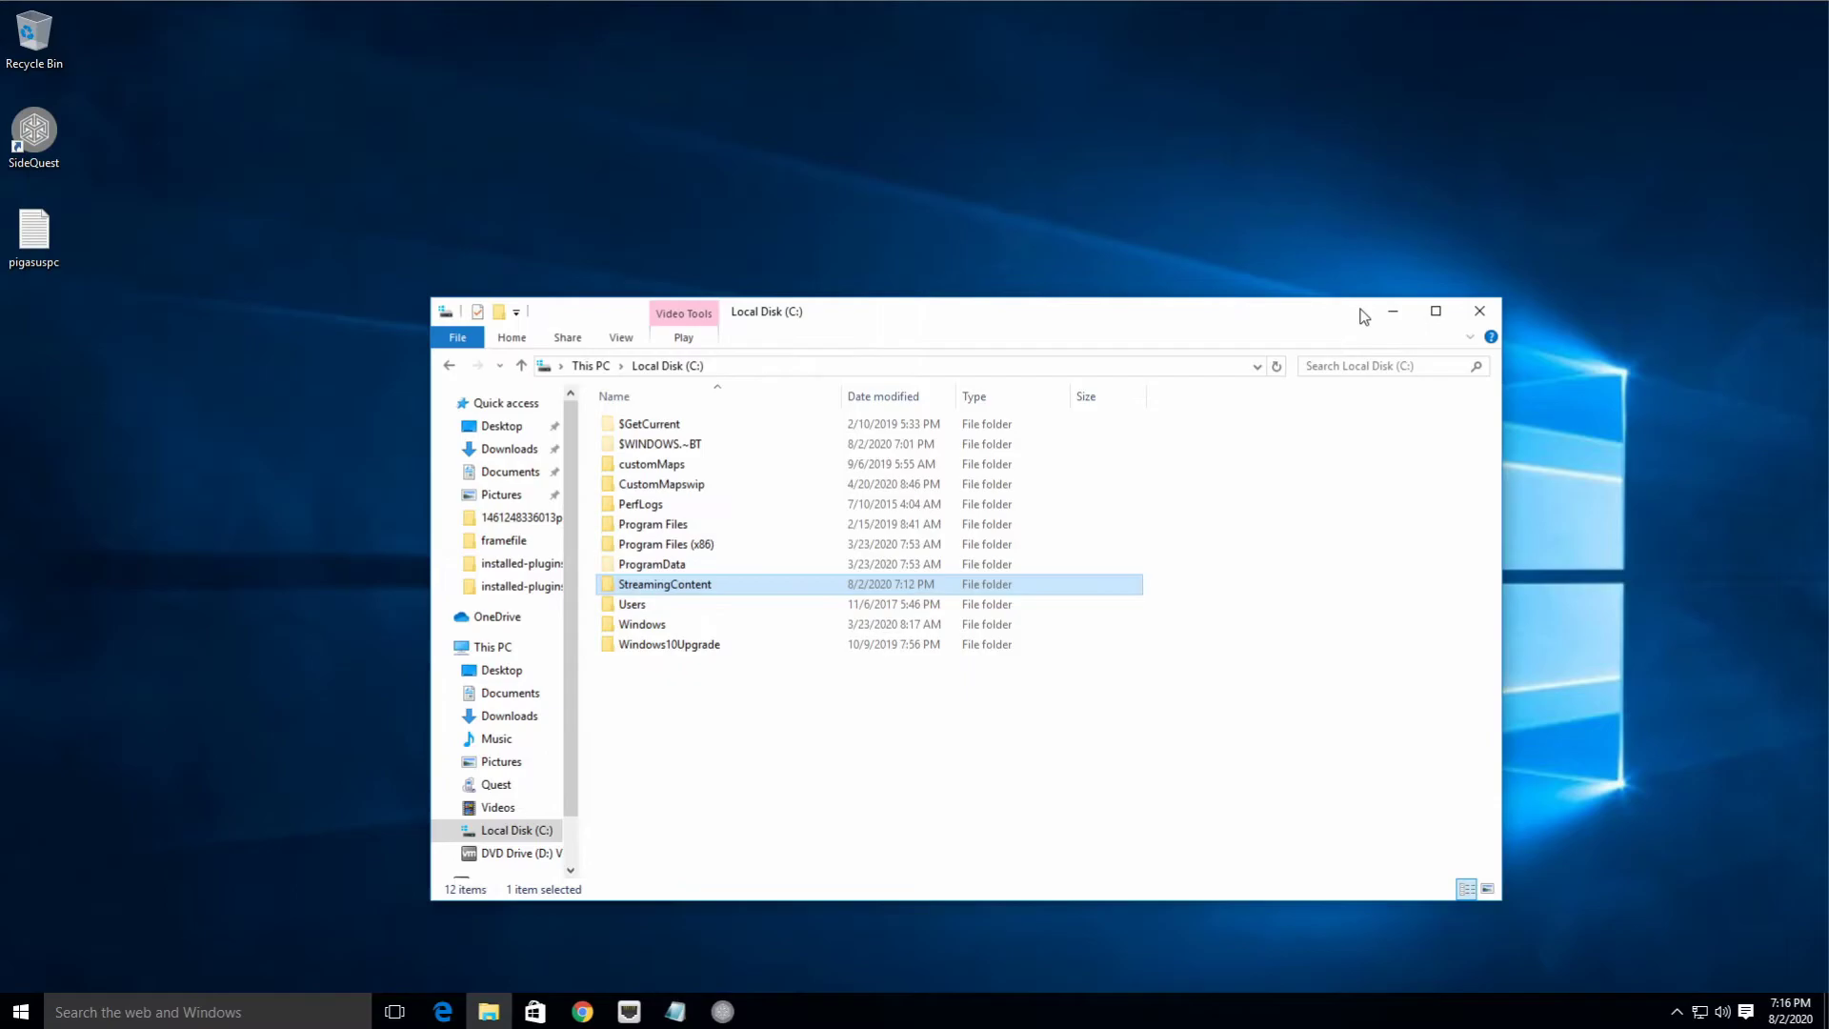
click(1480, 312)
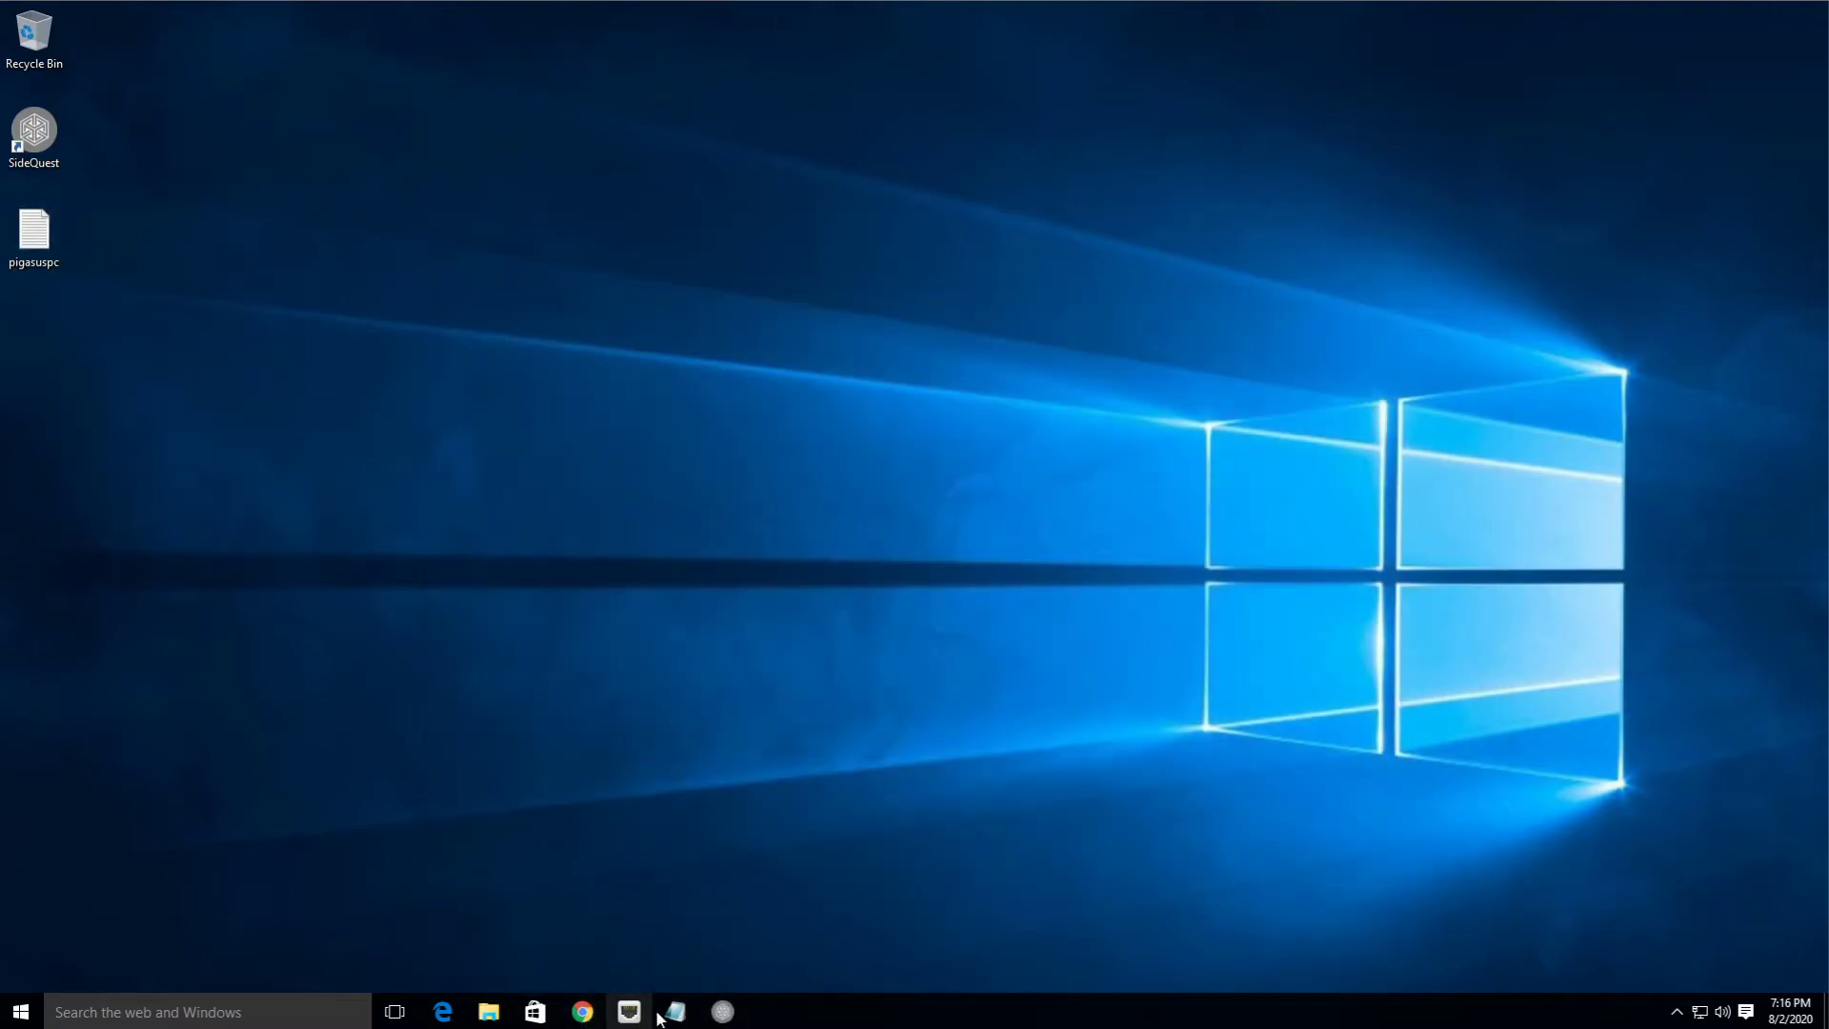
click(729, 1020)
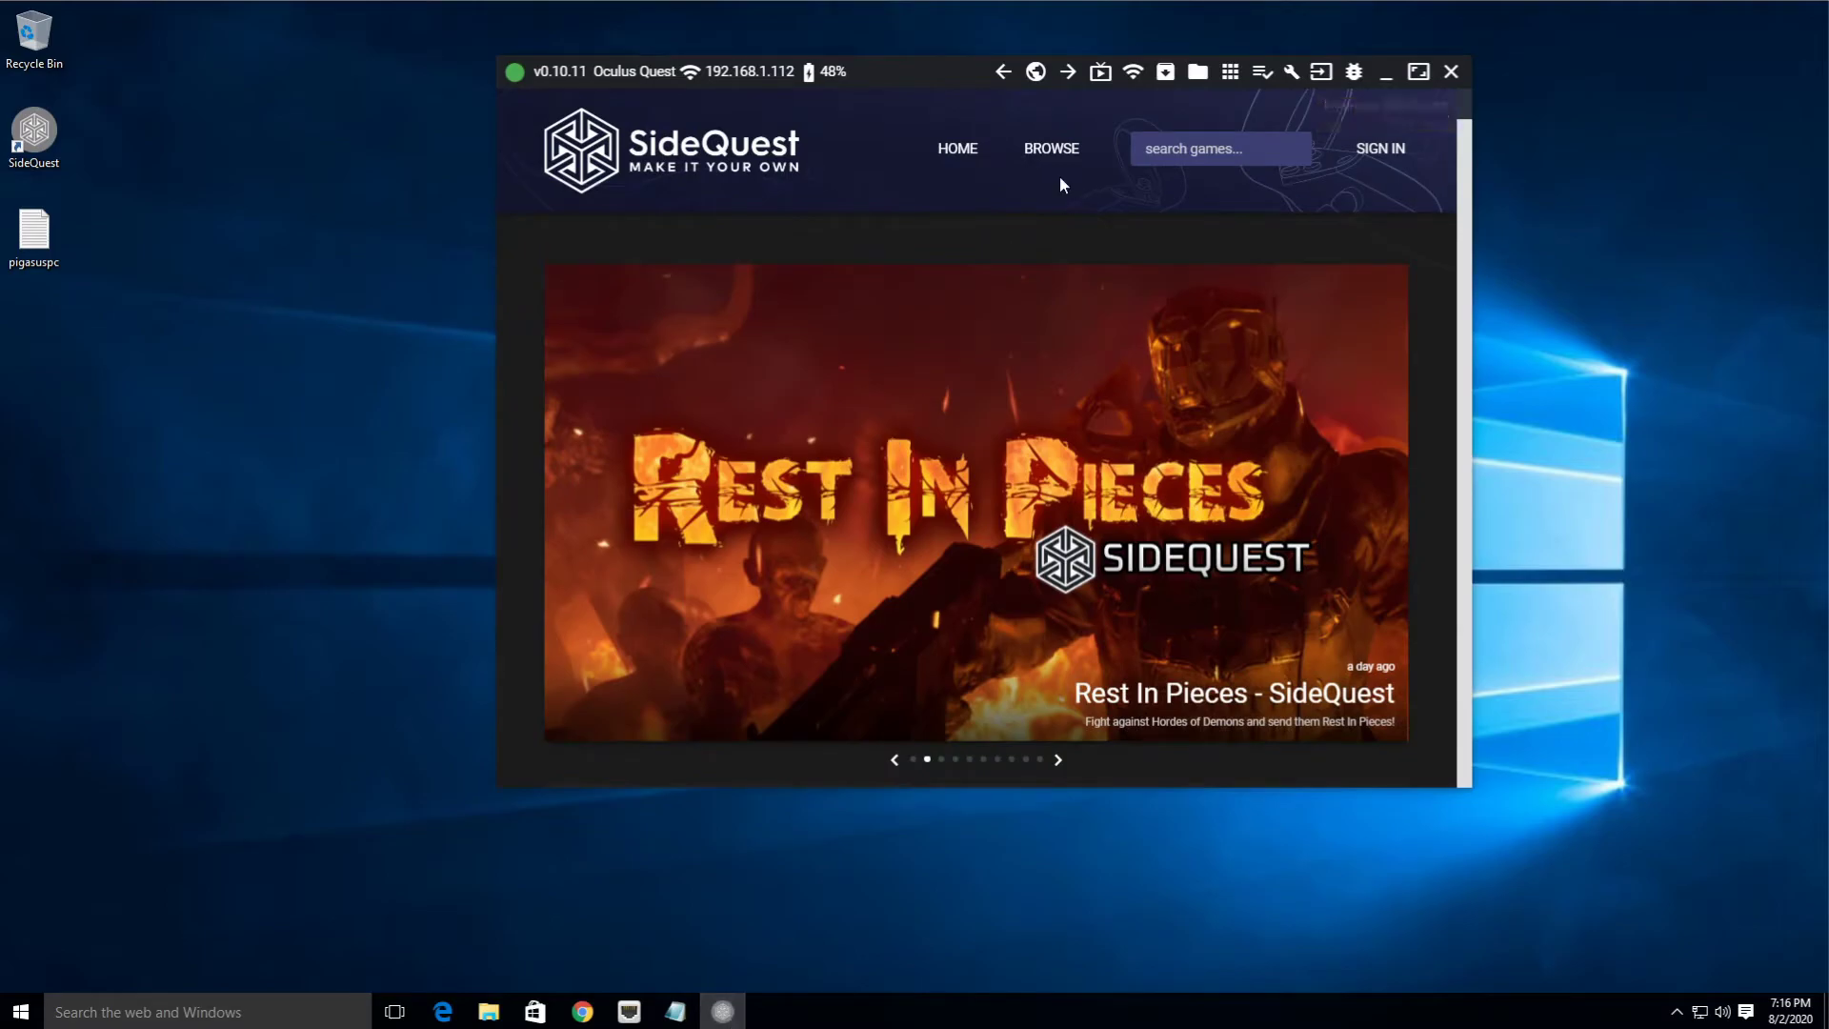
click(1199, 77)
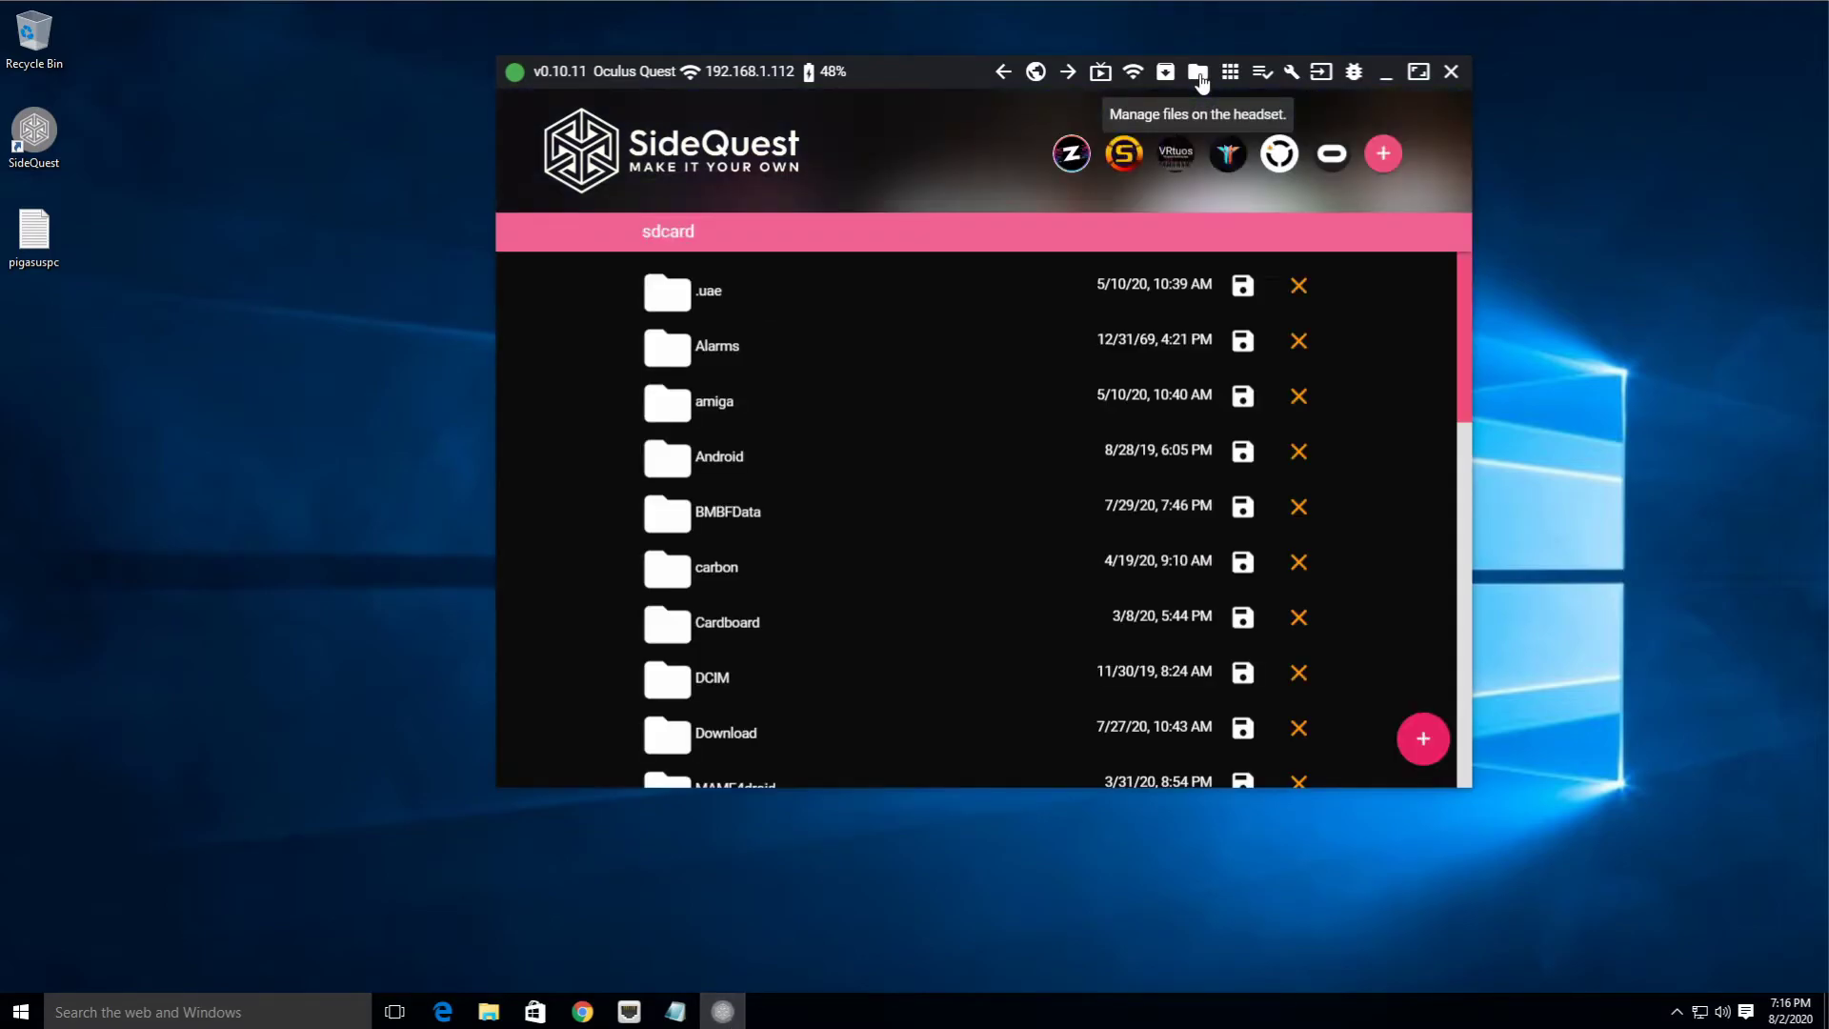
- Drag pigasuspc into the headset's sdcard > Pigasus > SMB folder, then close SideQuest
scroll(827, 405, down, 3)
scroll(827, 404, down, 2)
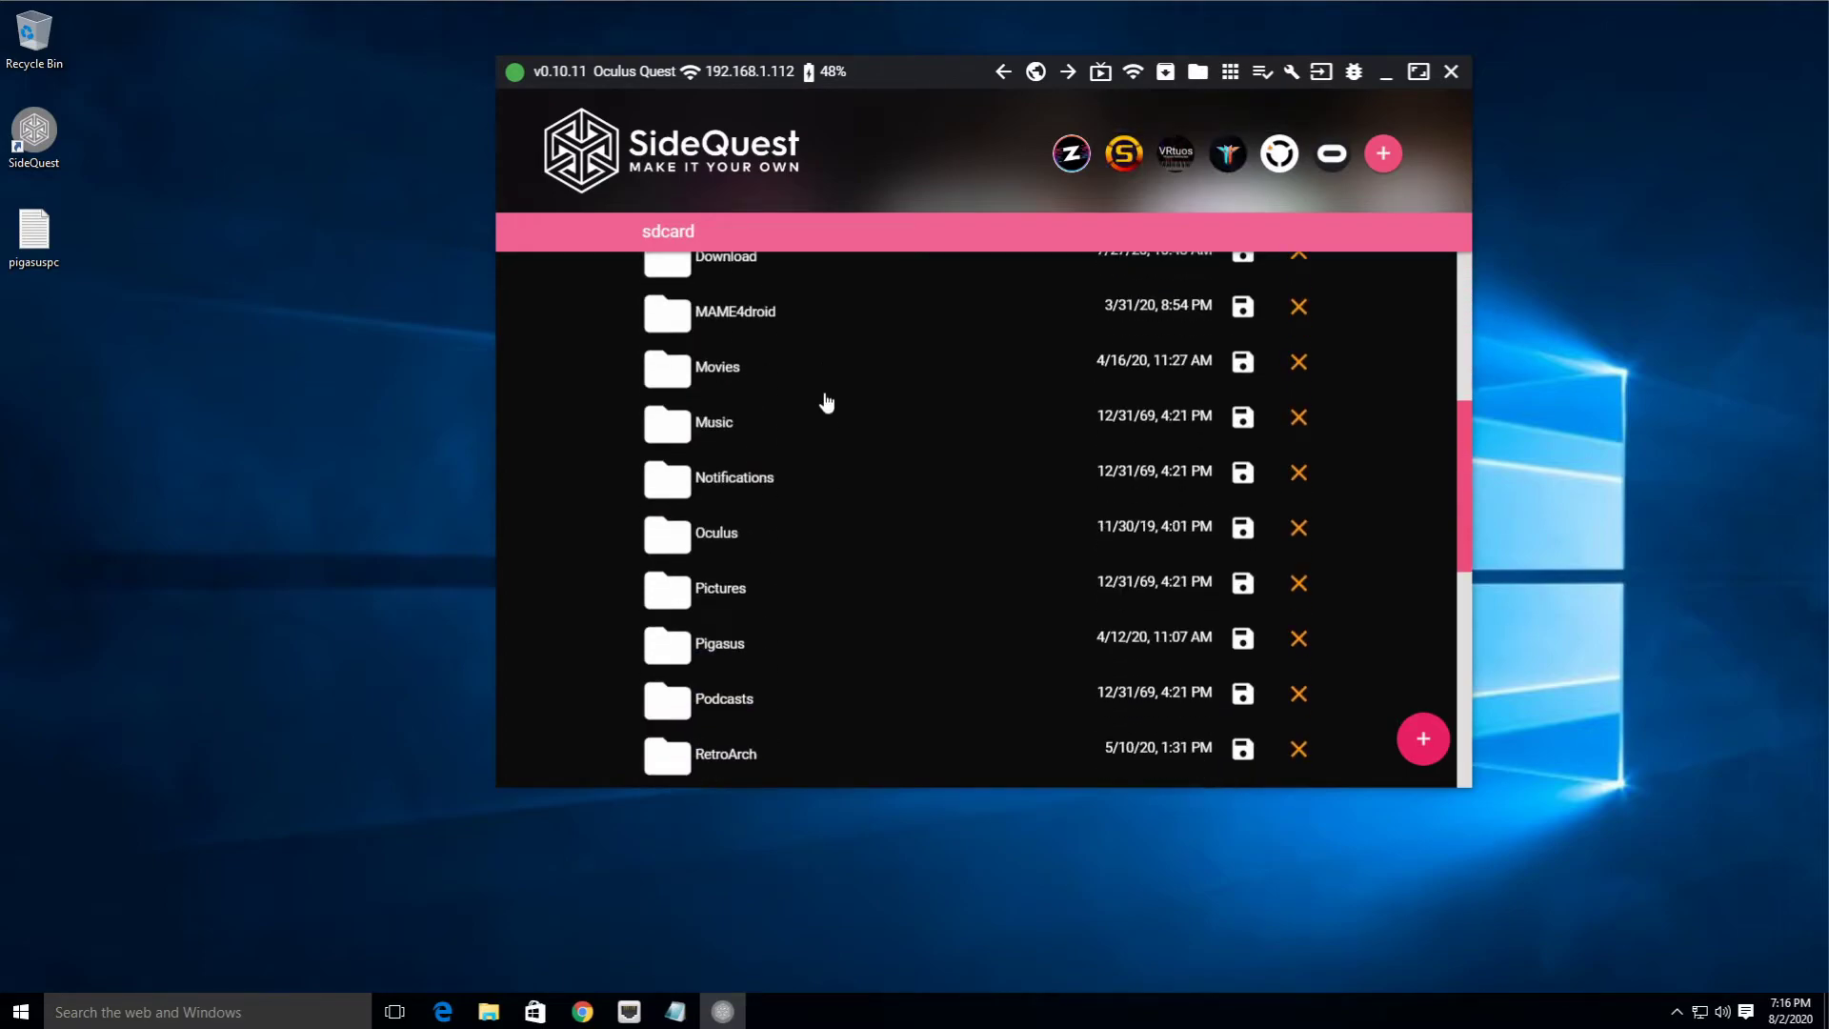
click(672, 657)
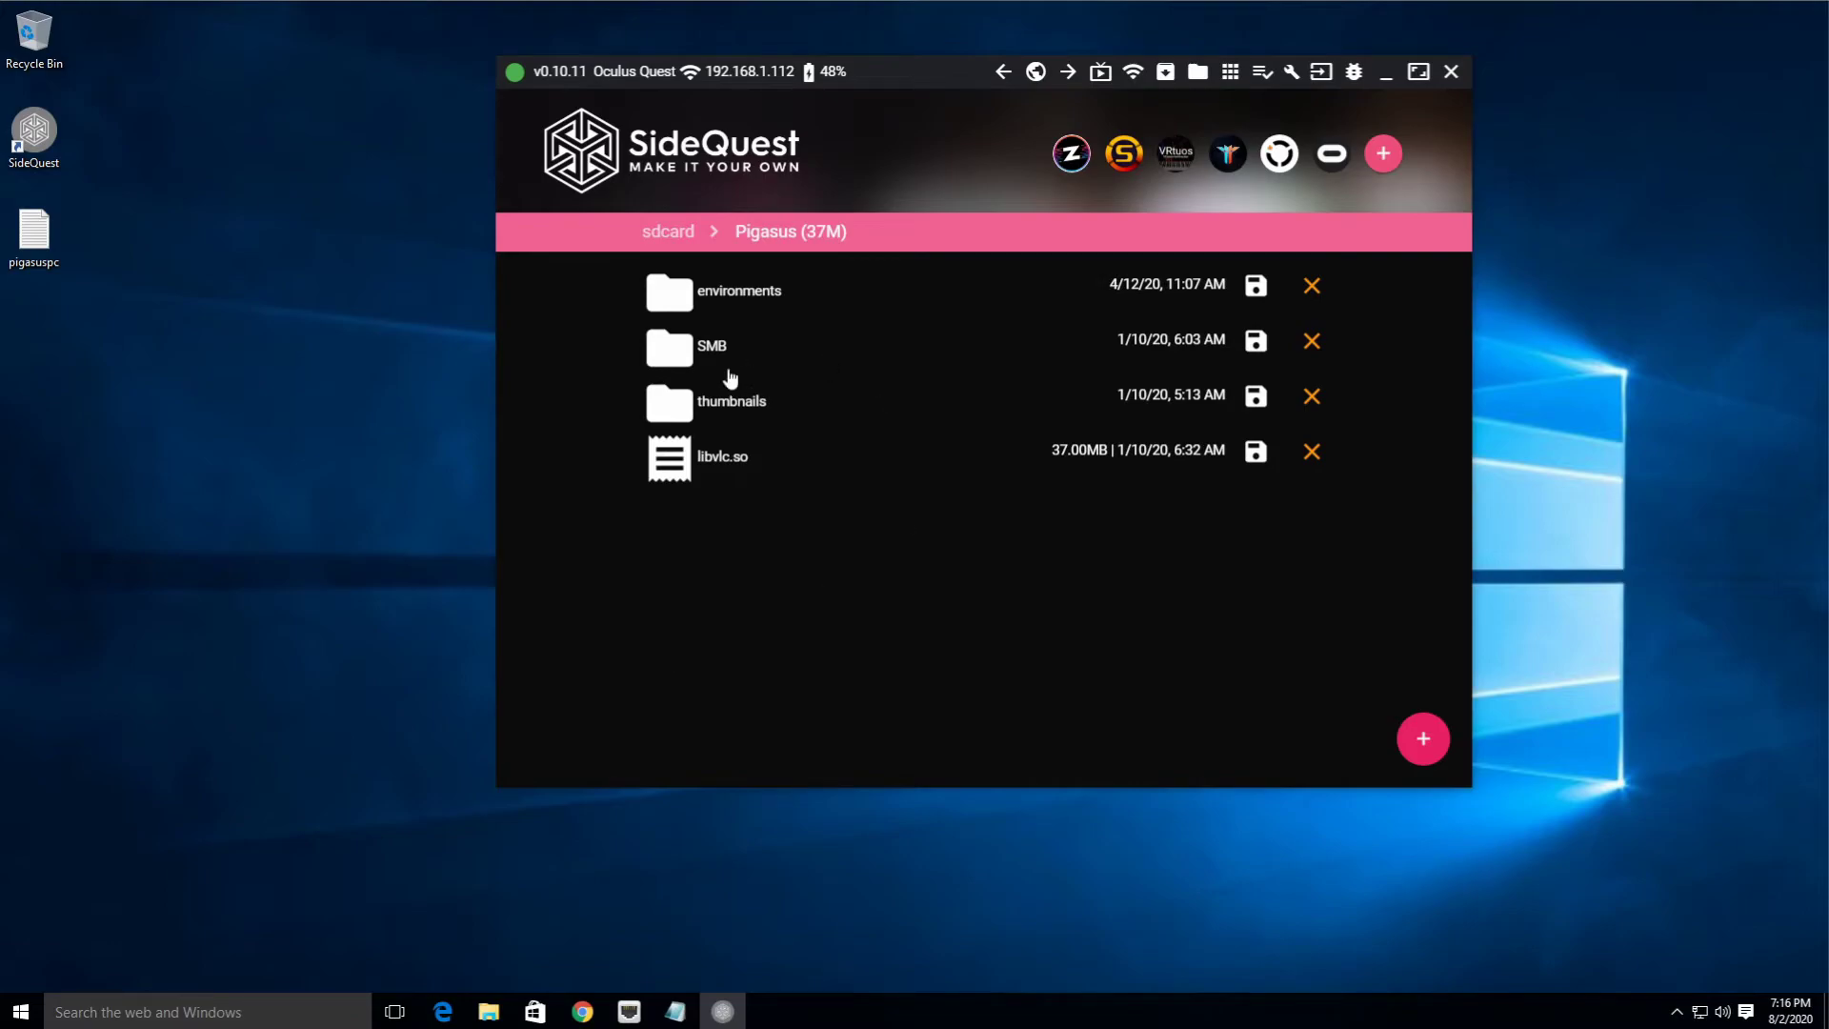
click(705, 355)
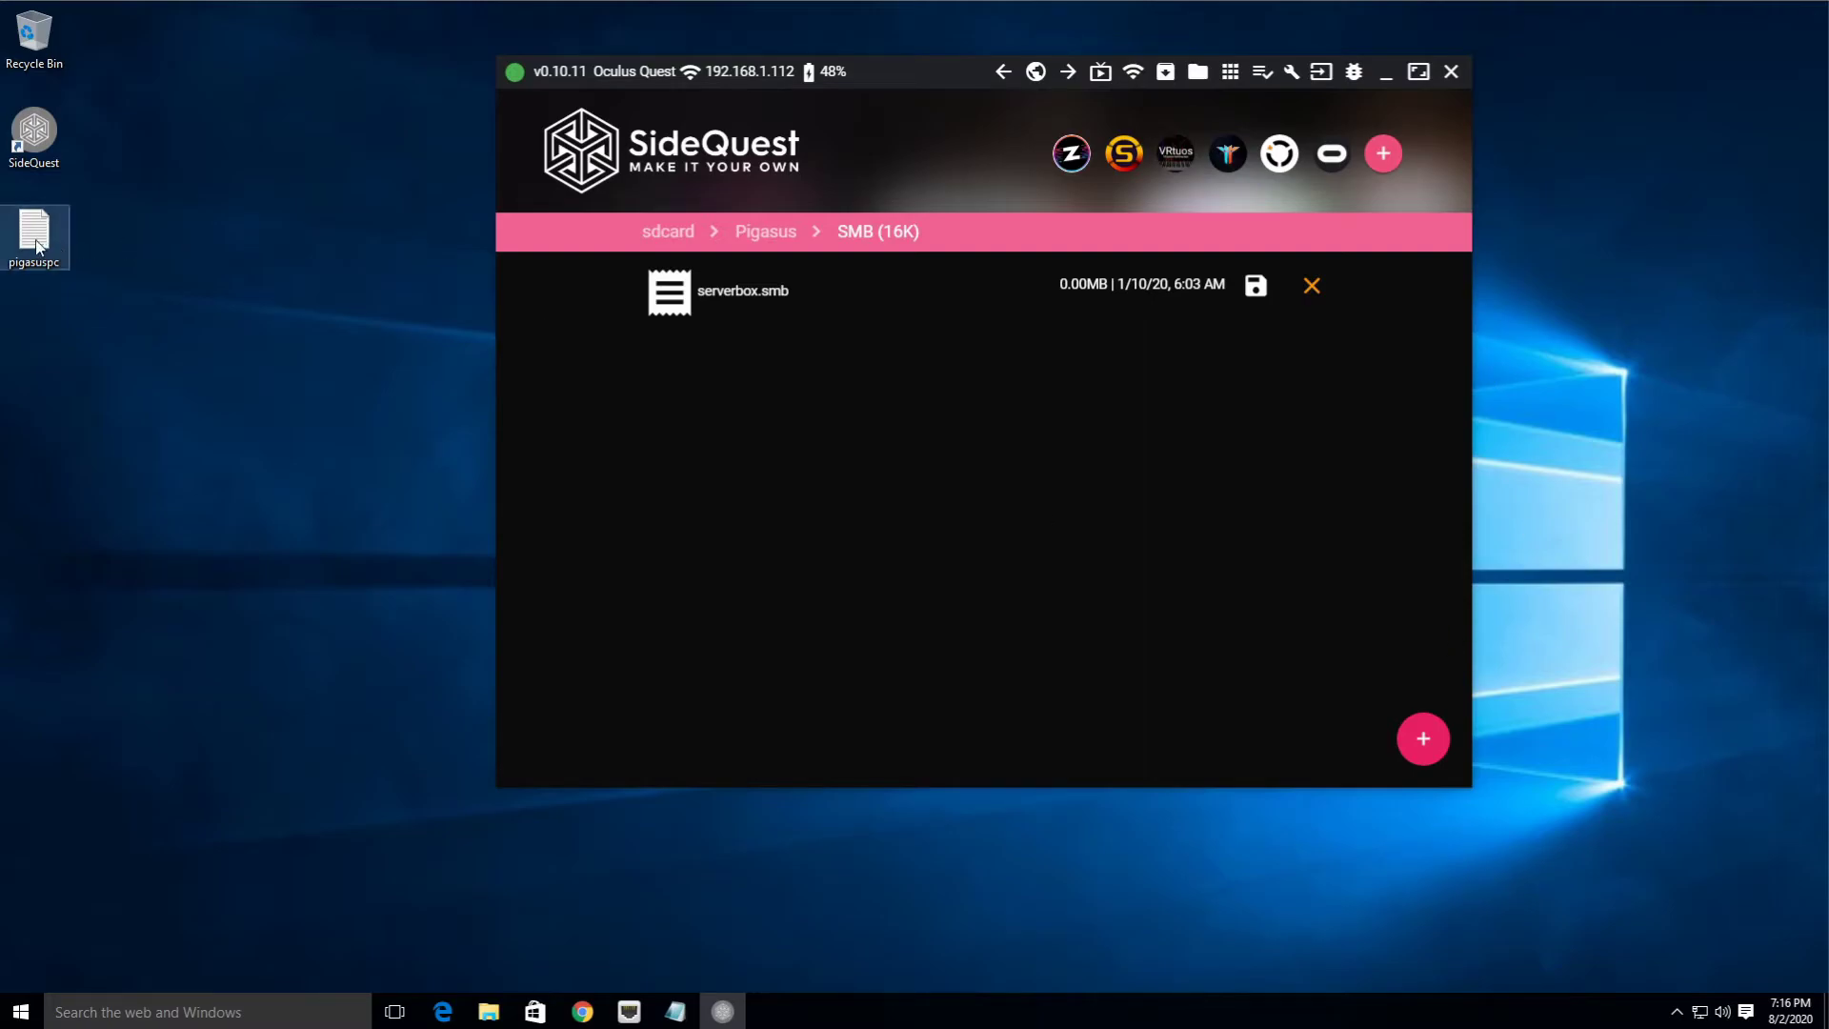
drag(34, 234, 627, 159)
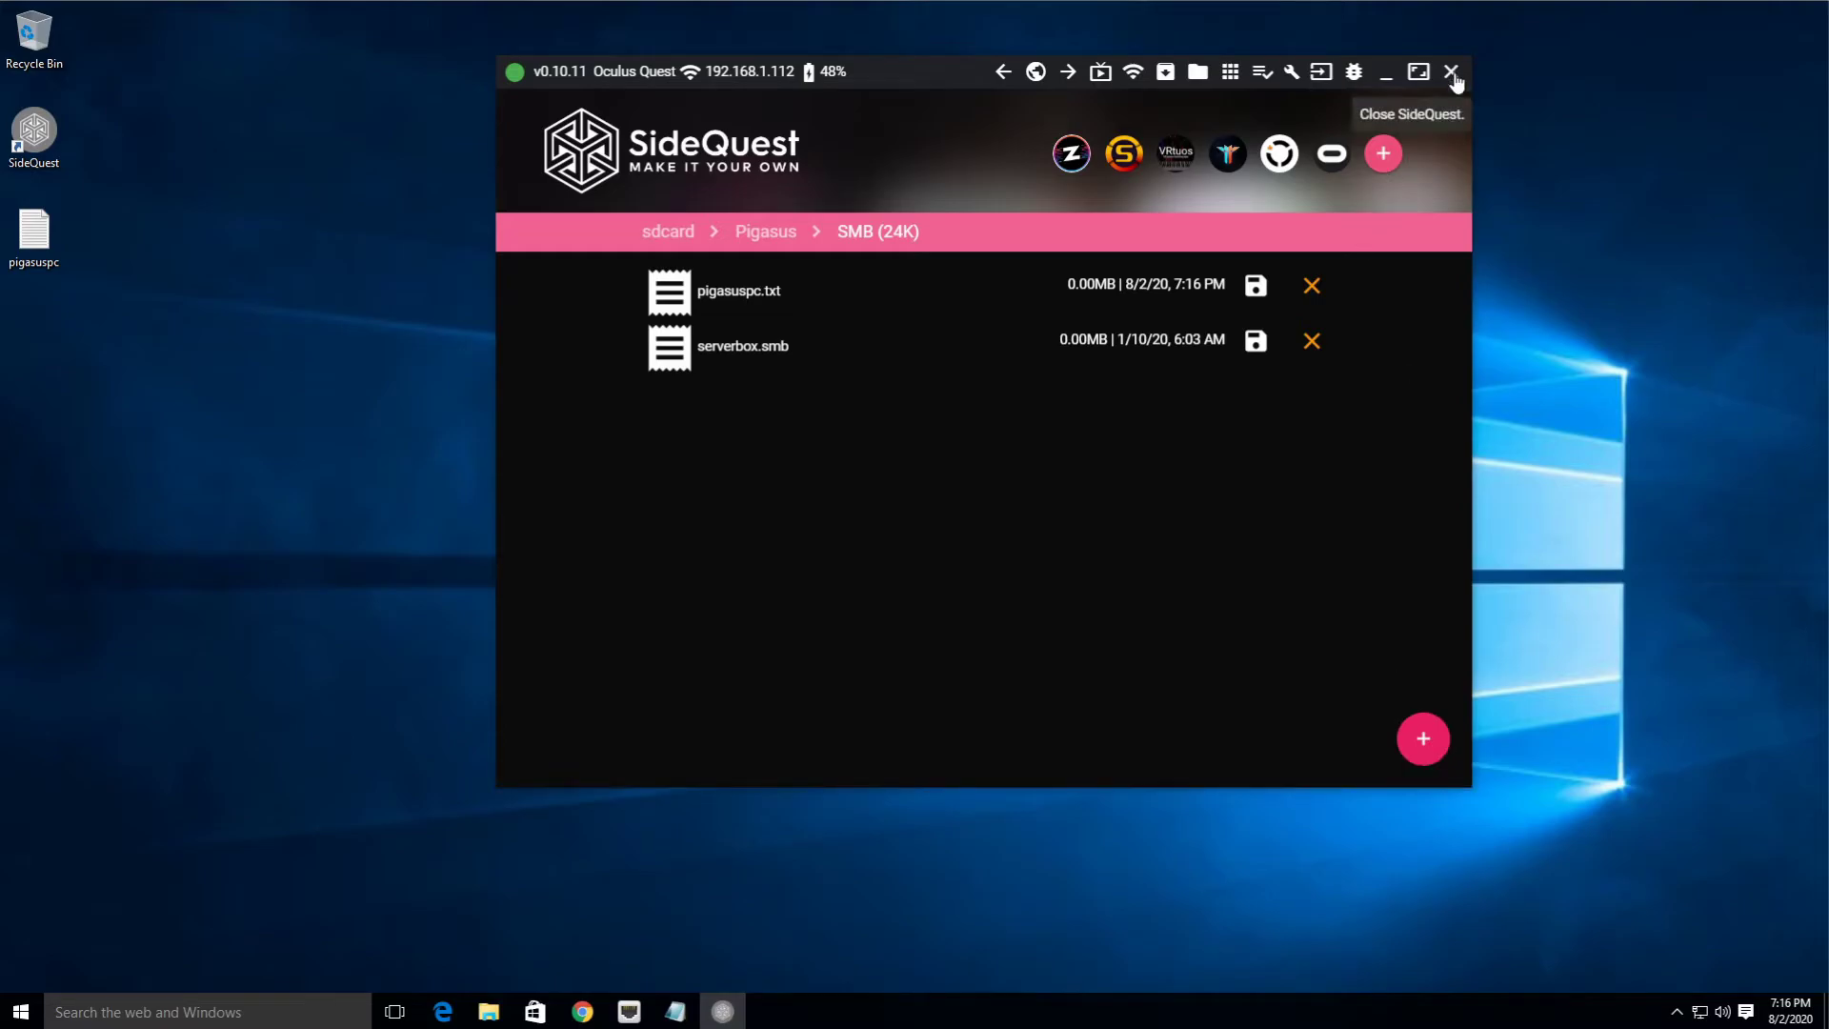
click(1386, 82)
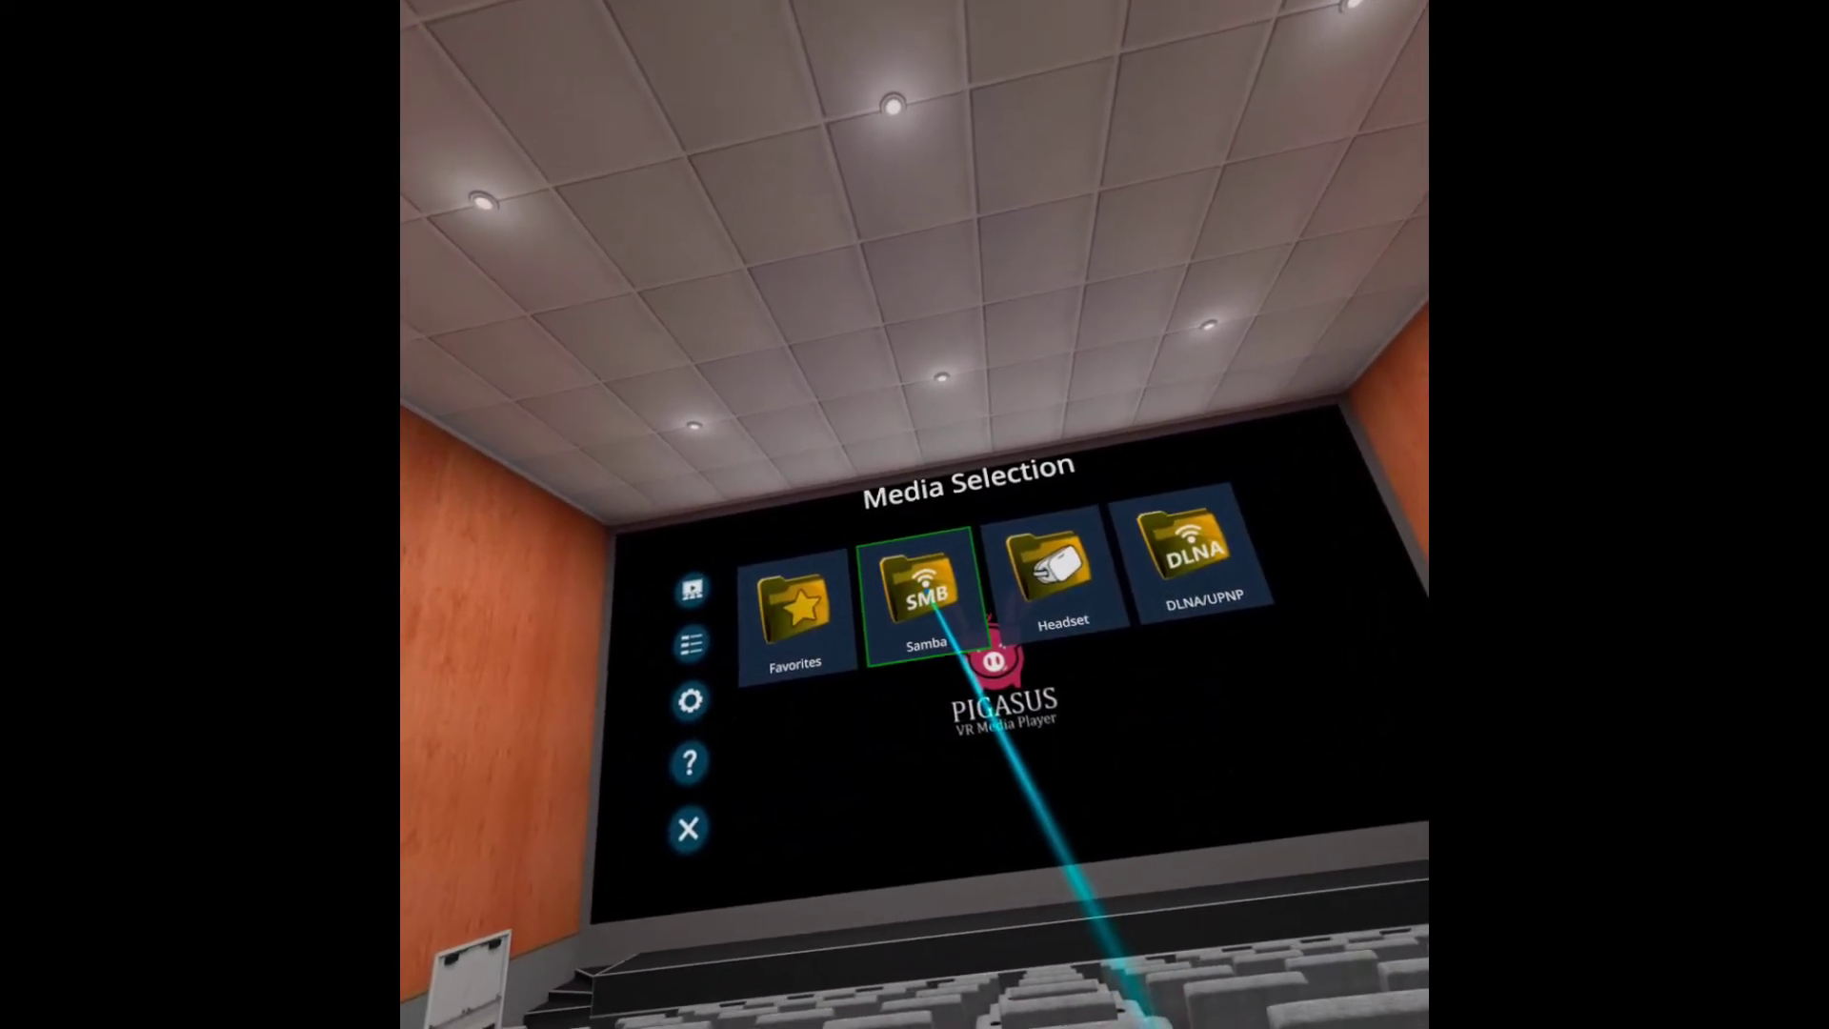
- Browse Samba to the pigasuspc StreamingContent share, play JeepLibertyCommercial.wmv, then return to the library
click(786, 634)
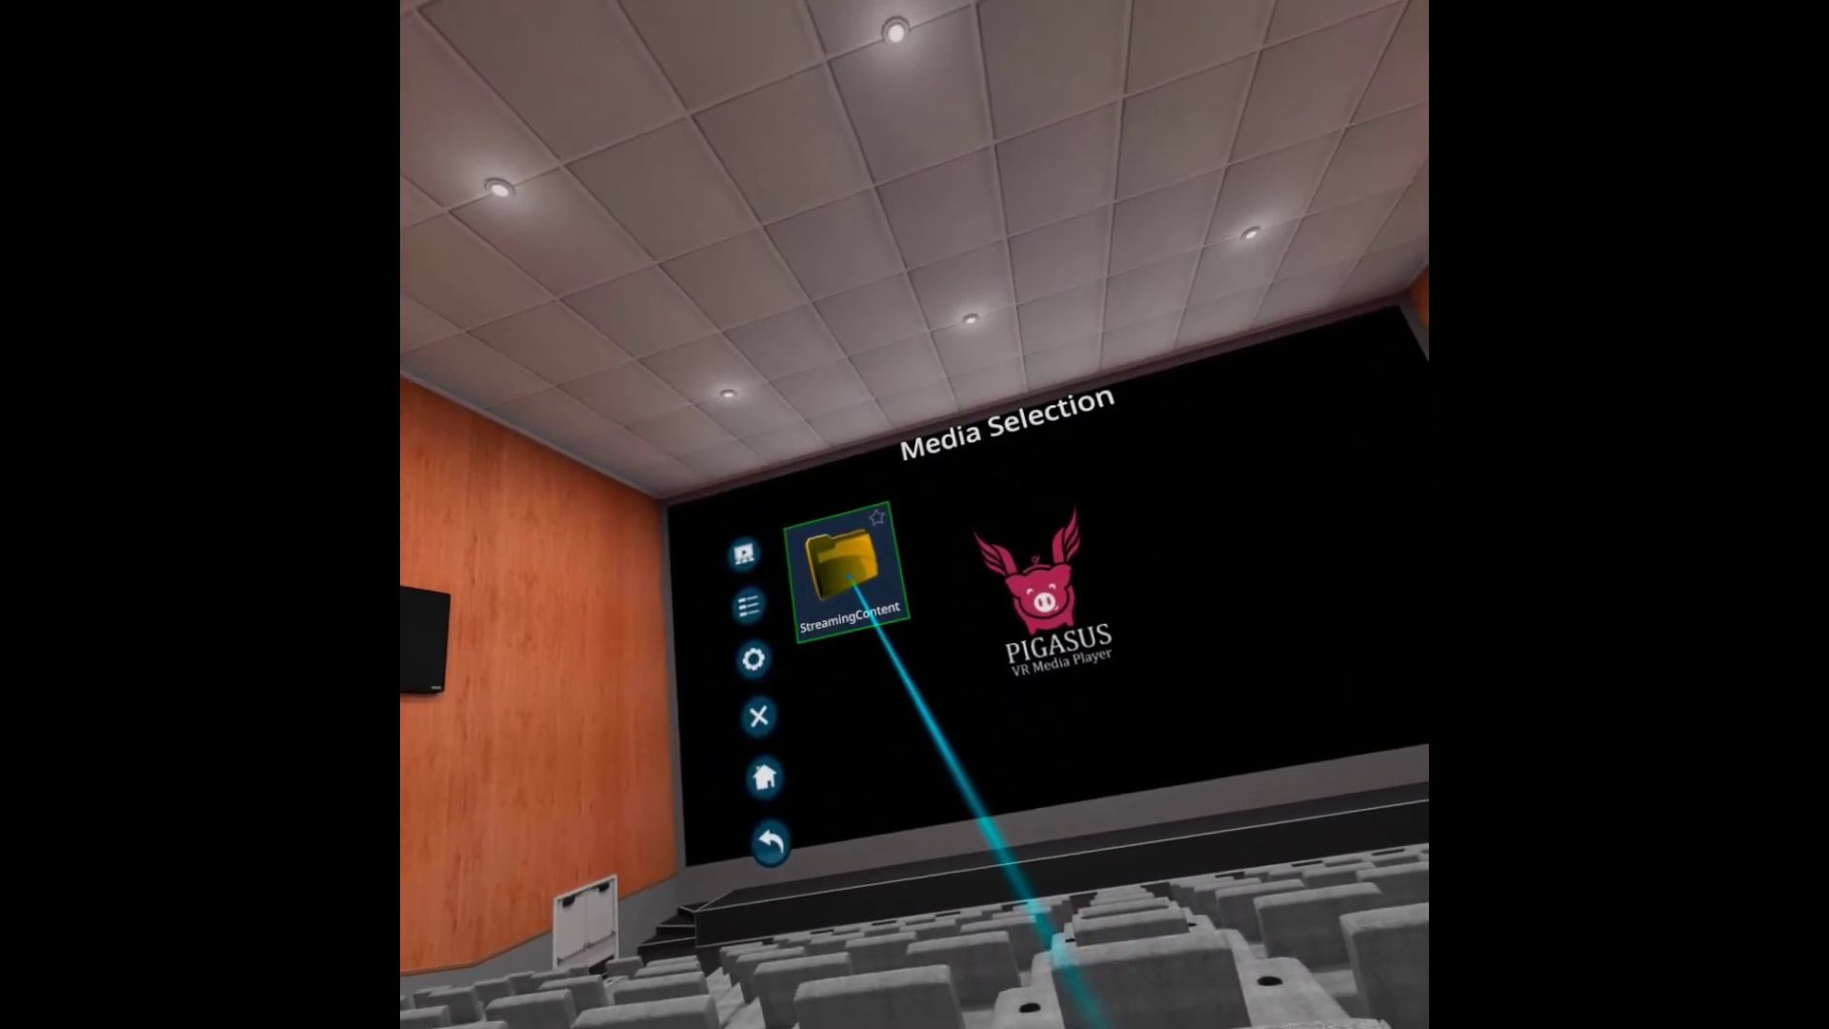
click(848, 577)
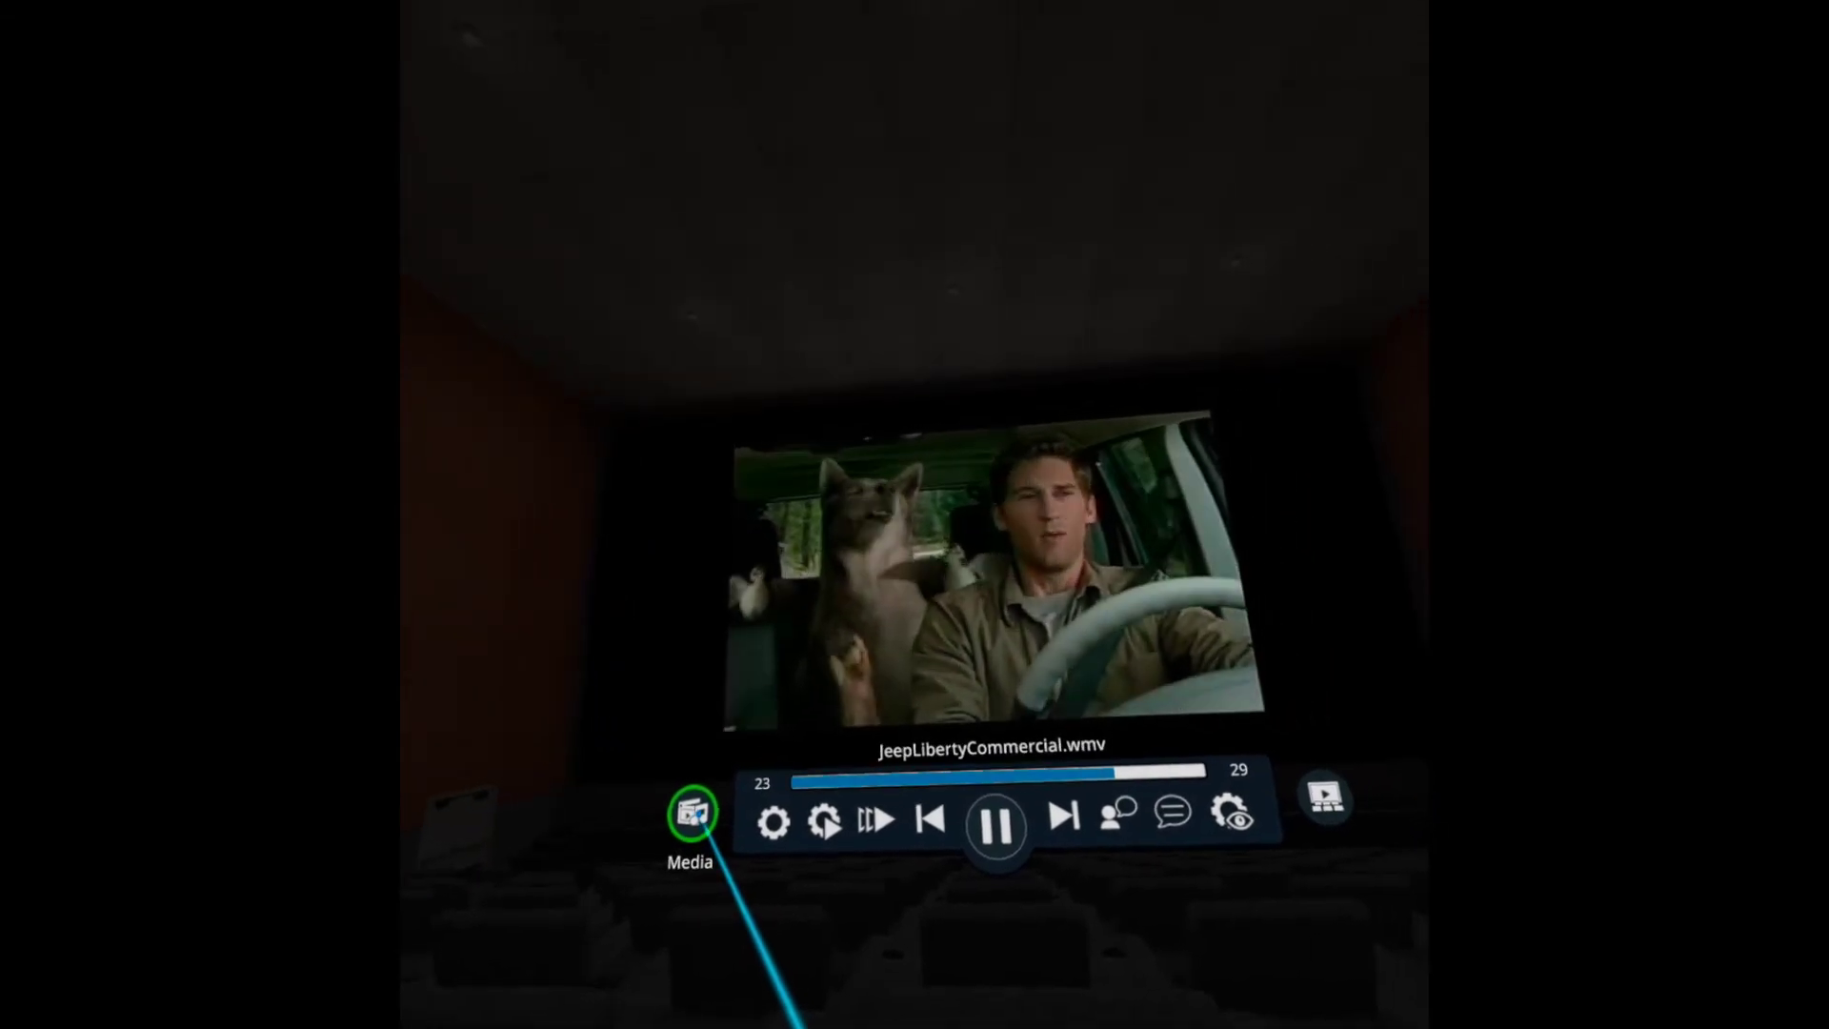
click(693, 813)
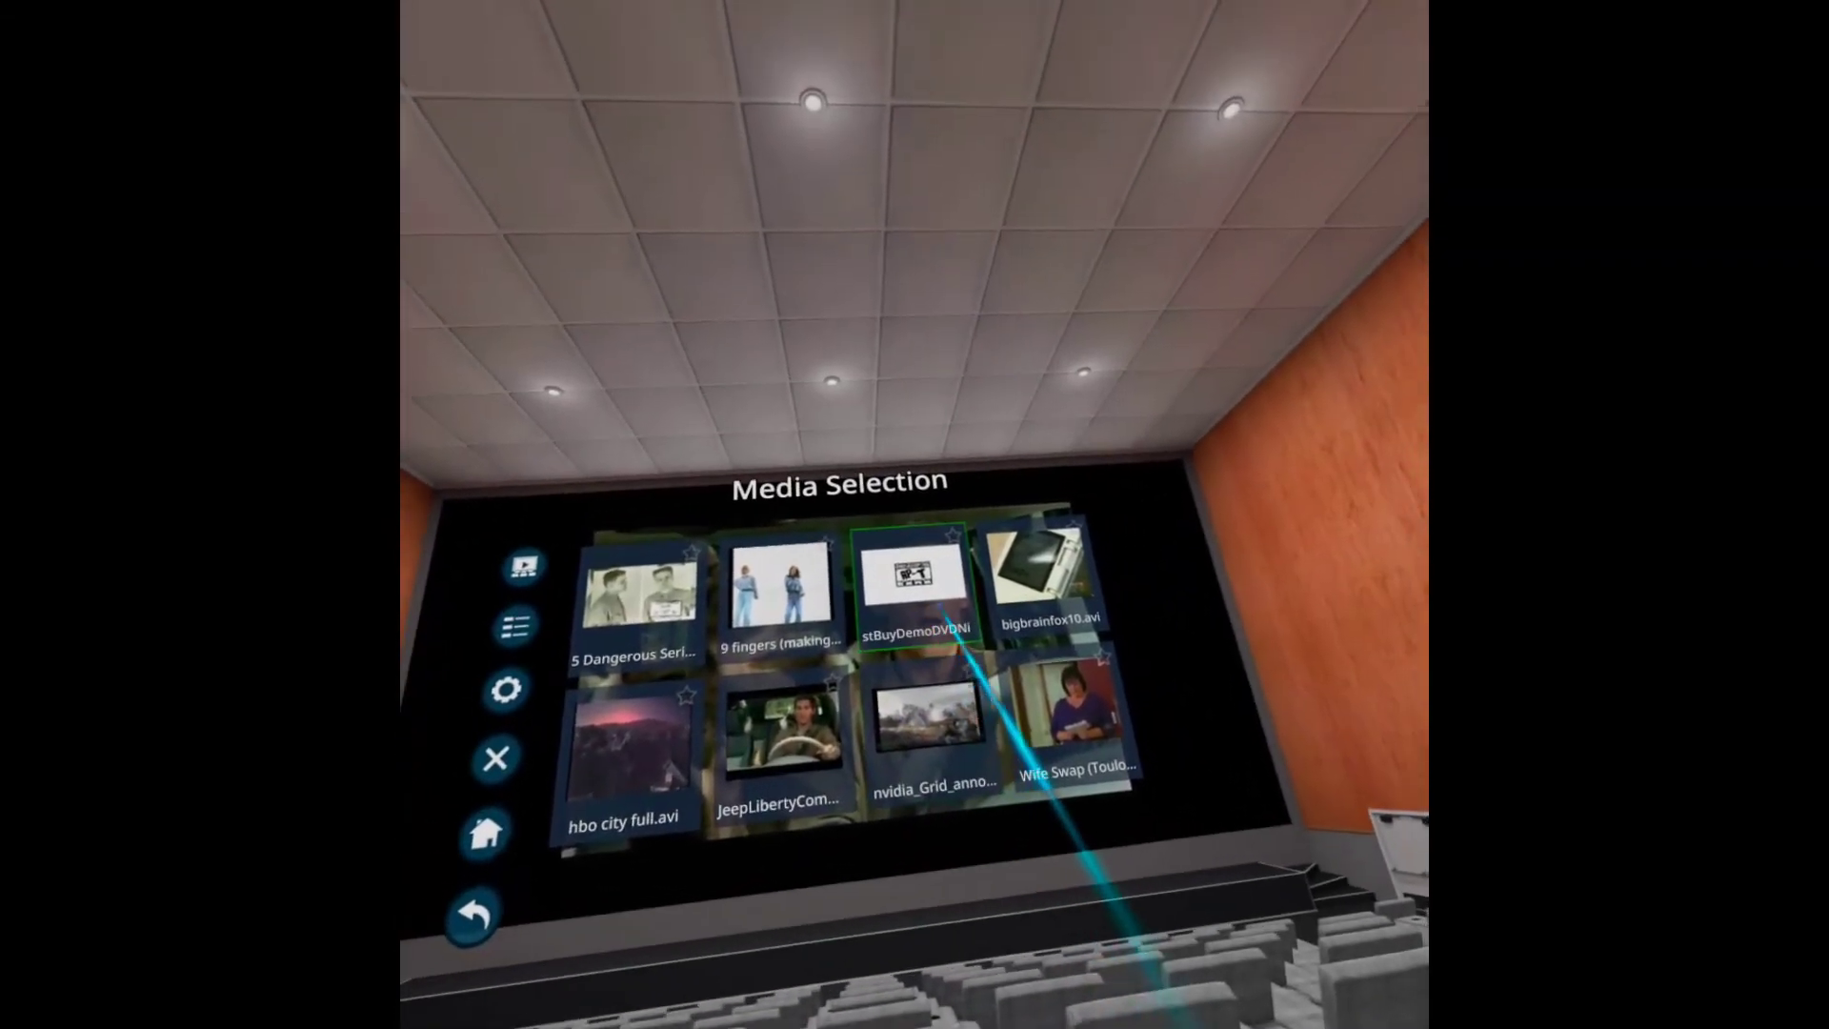
- Play BestBuyDemoDVDNintendoWii.avi, then bigbrainfox10.avi, returning to the library after each
click(938, 610)
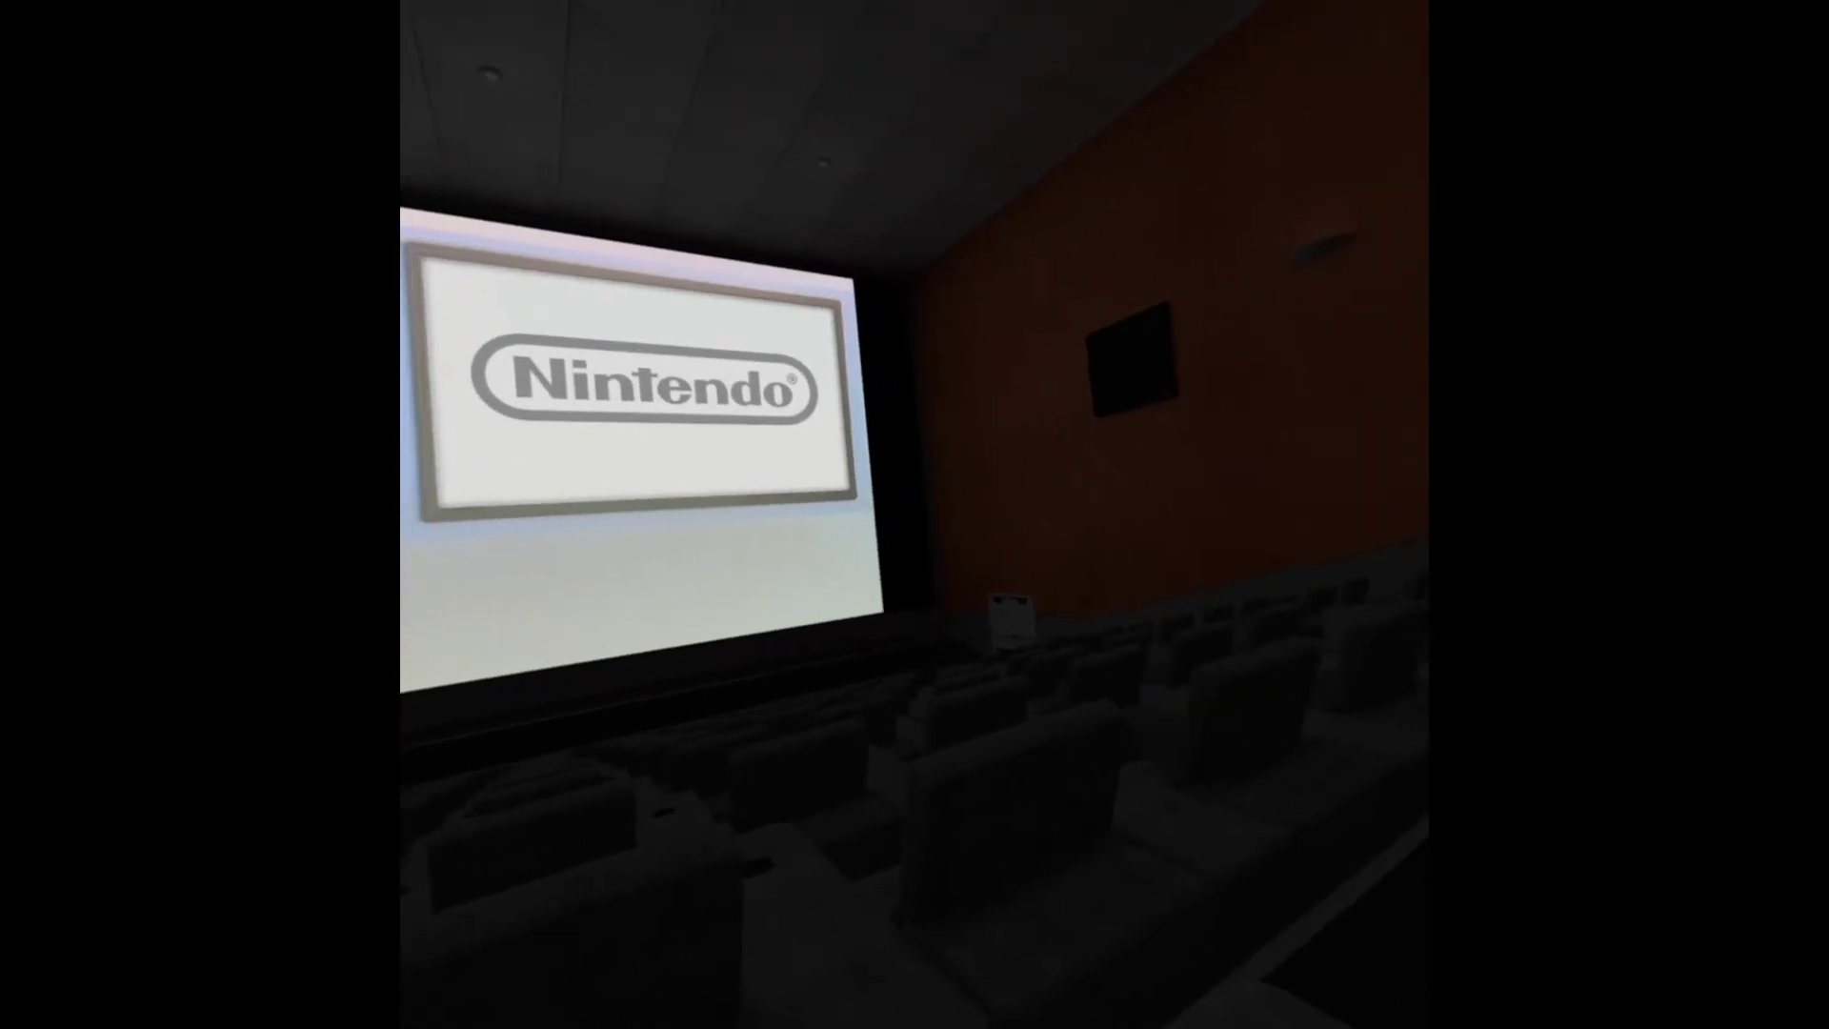
click(931, 620)
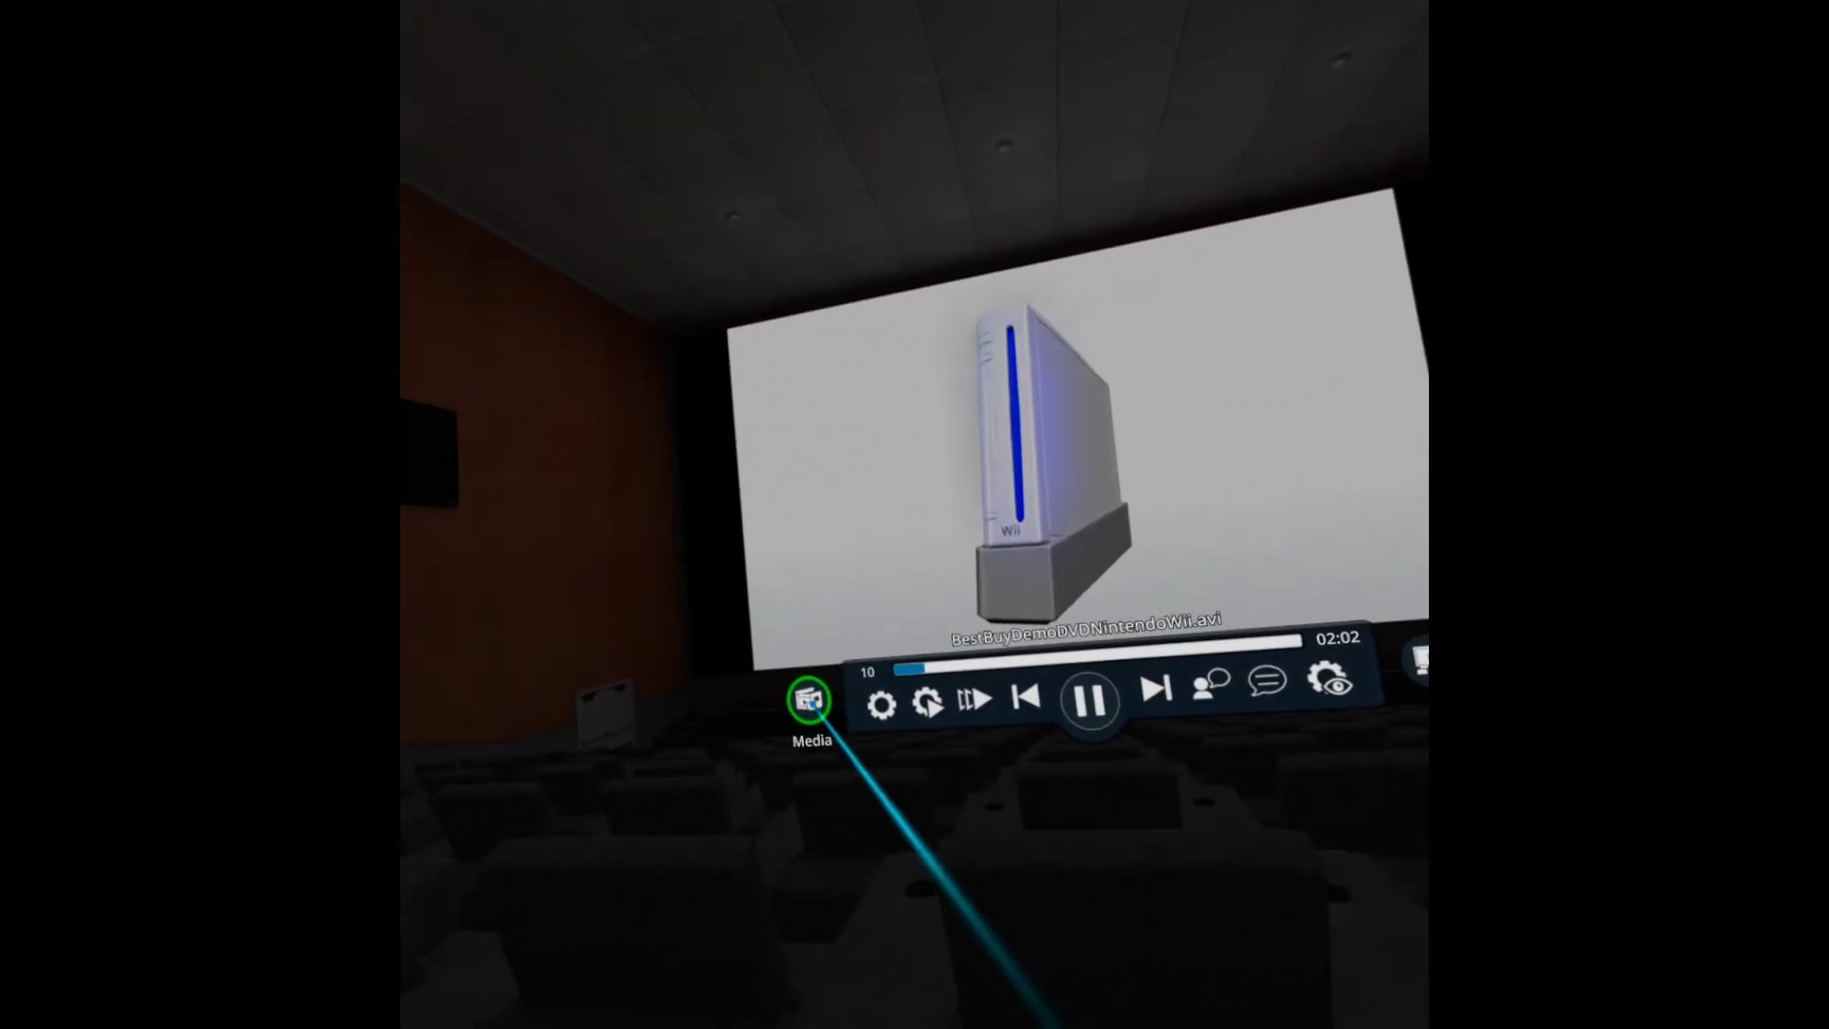
click(791, 729)
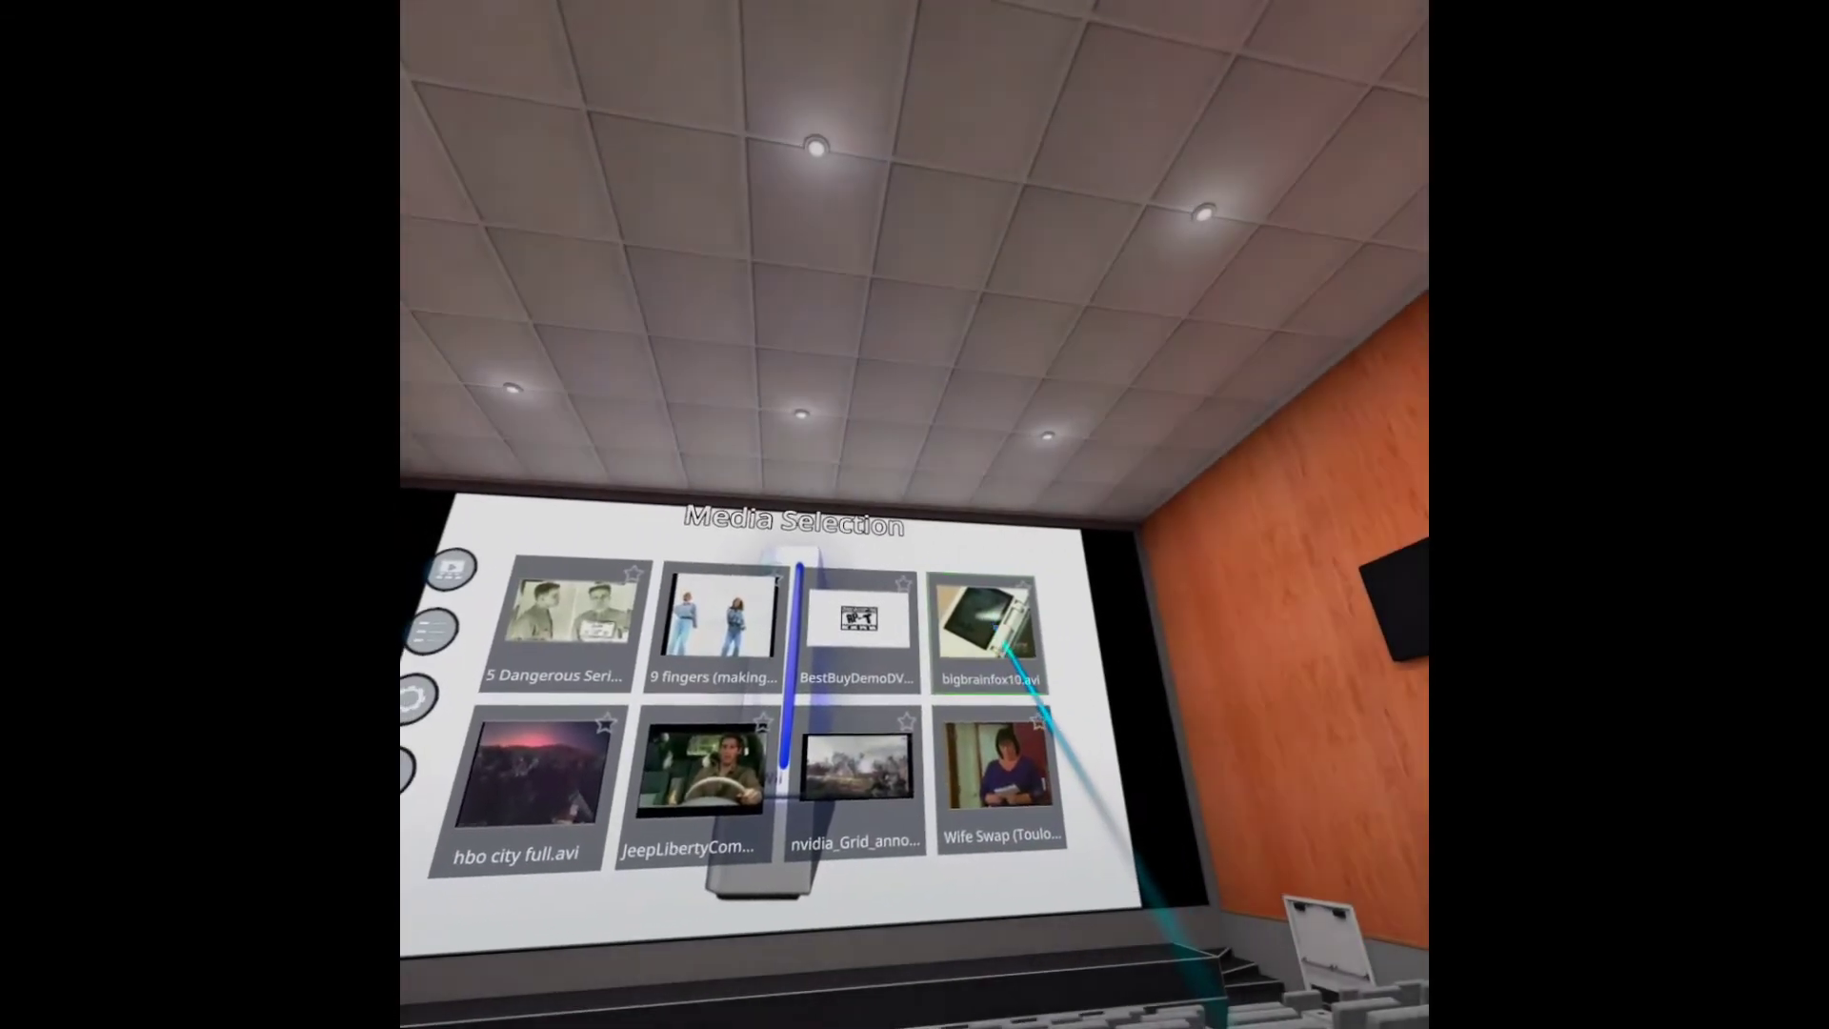
click(1042, 702)
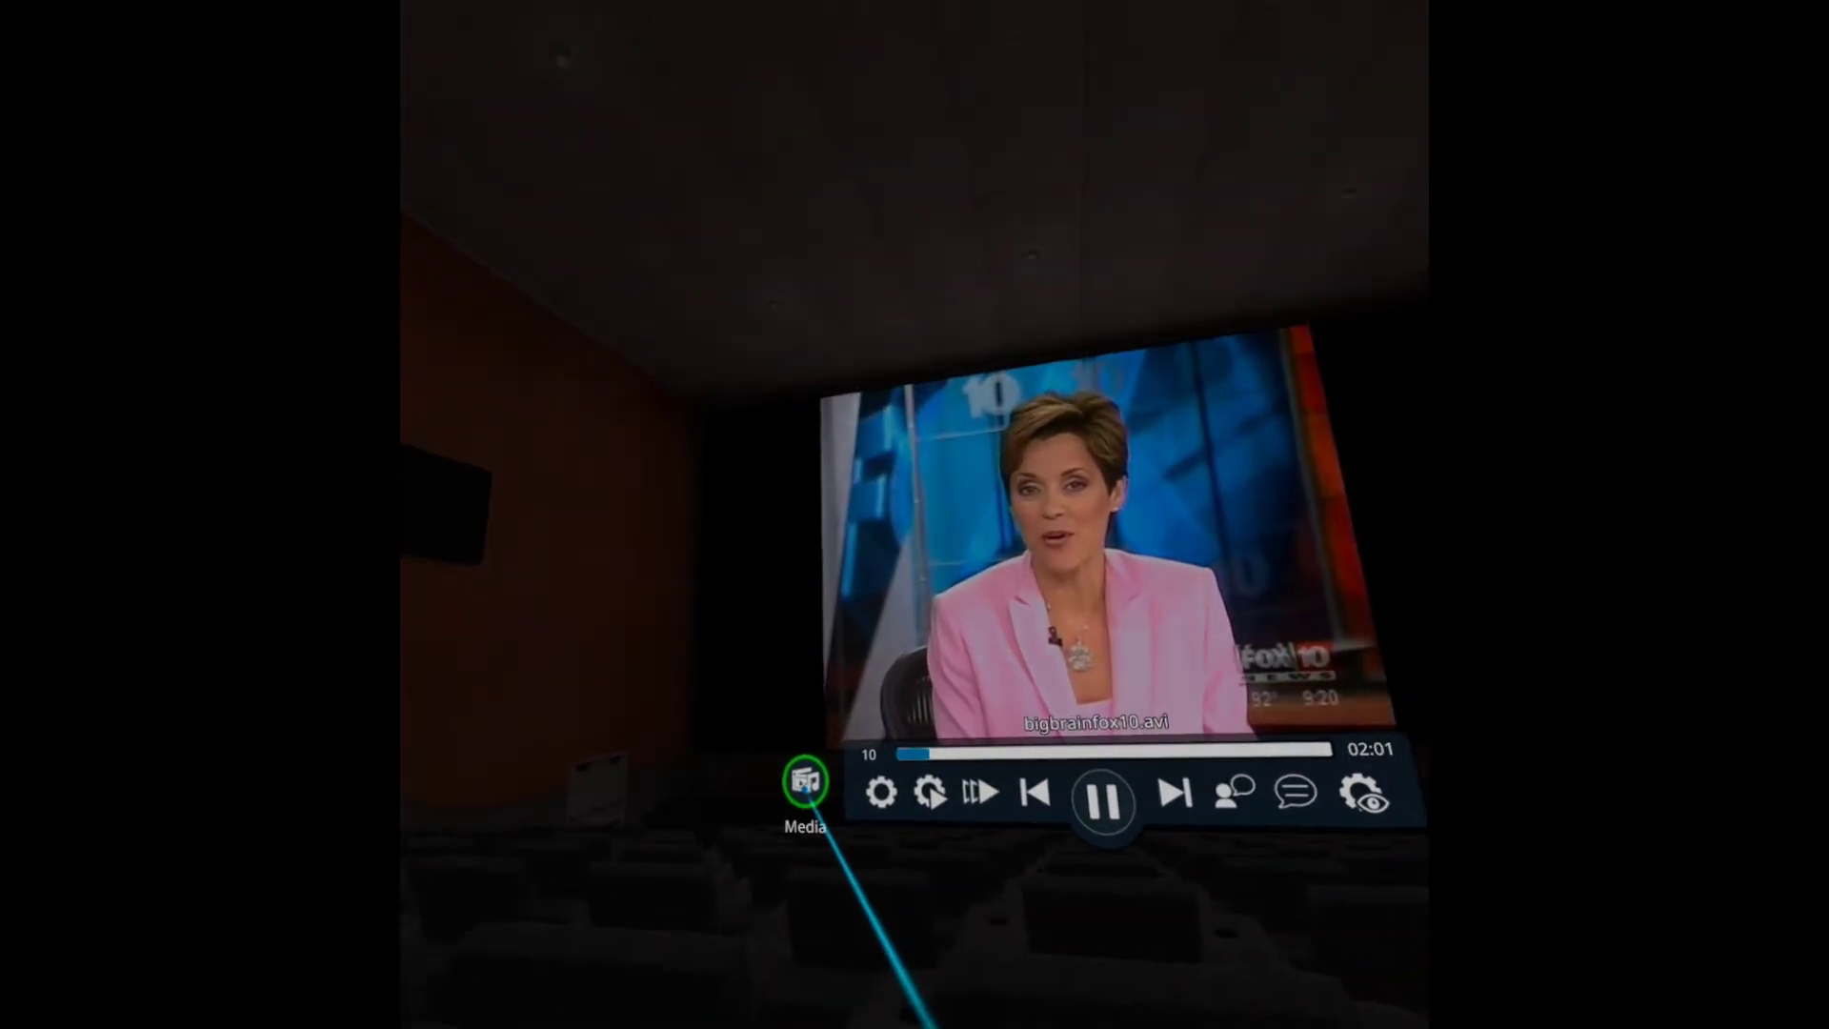
click(710, 825)
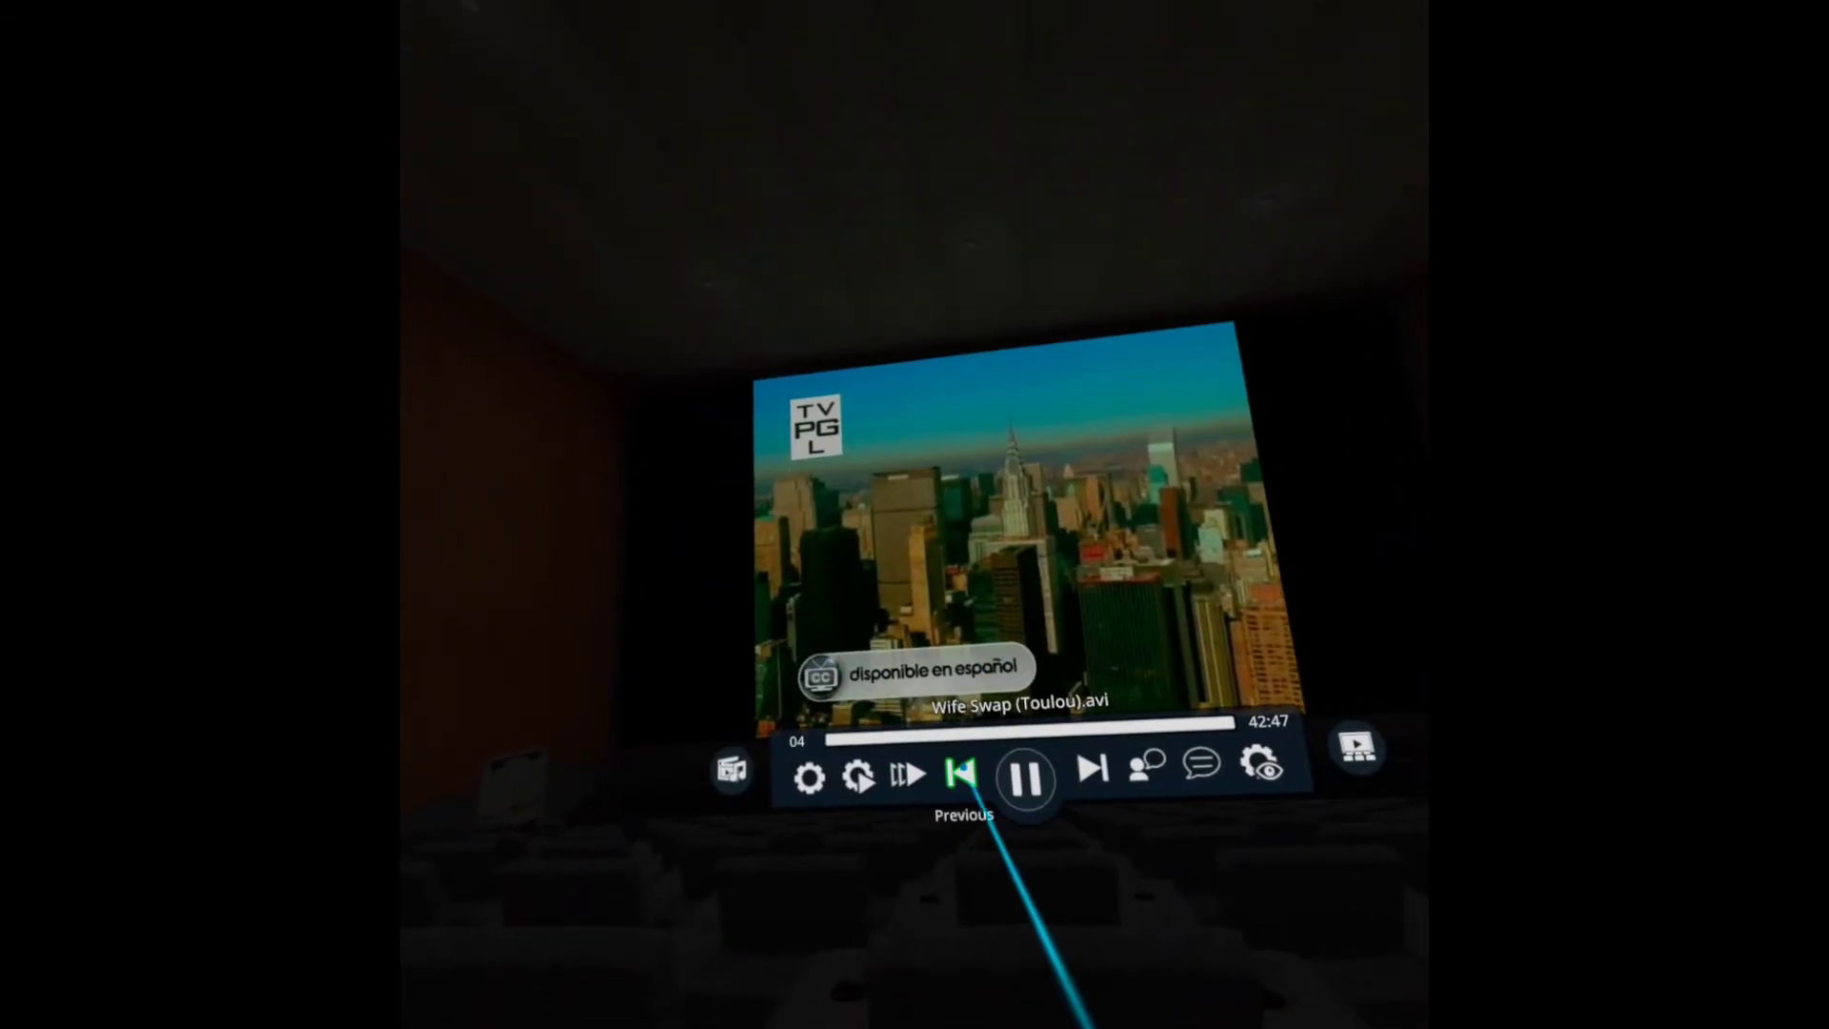
- Seek Wife Swap (Toulou).avi ahead to about 15:30, then to 36:28, and return to the library
click(964, 728)
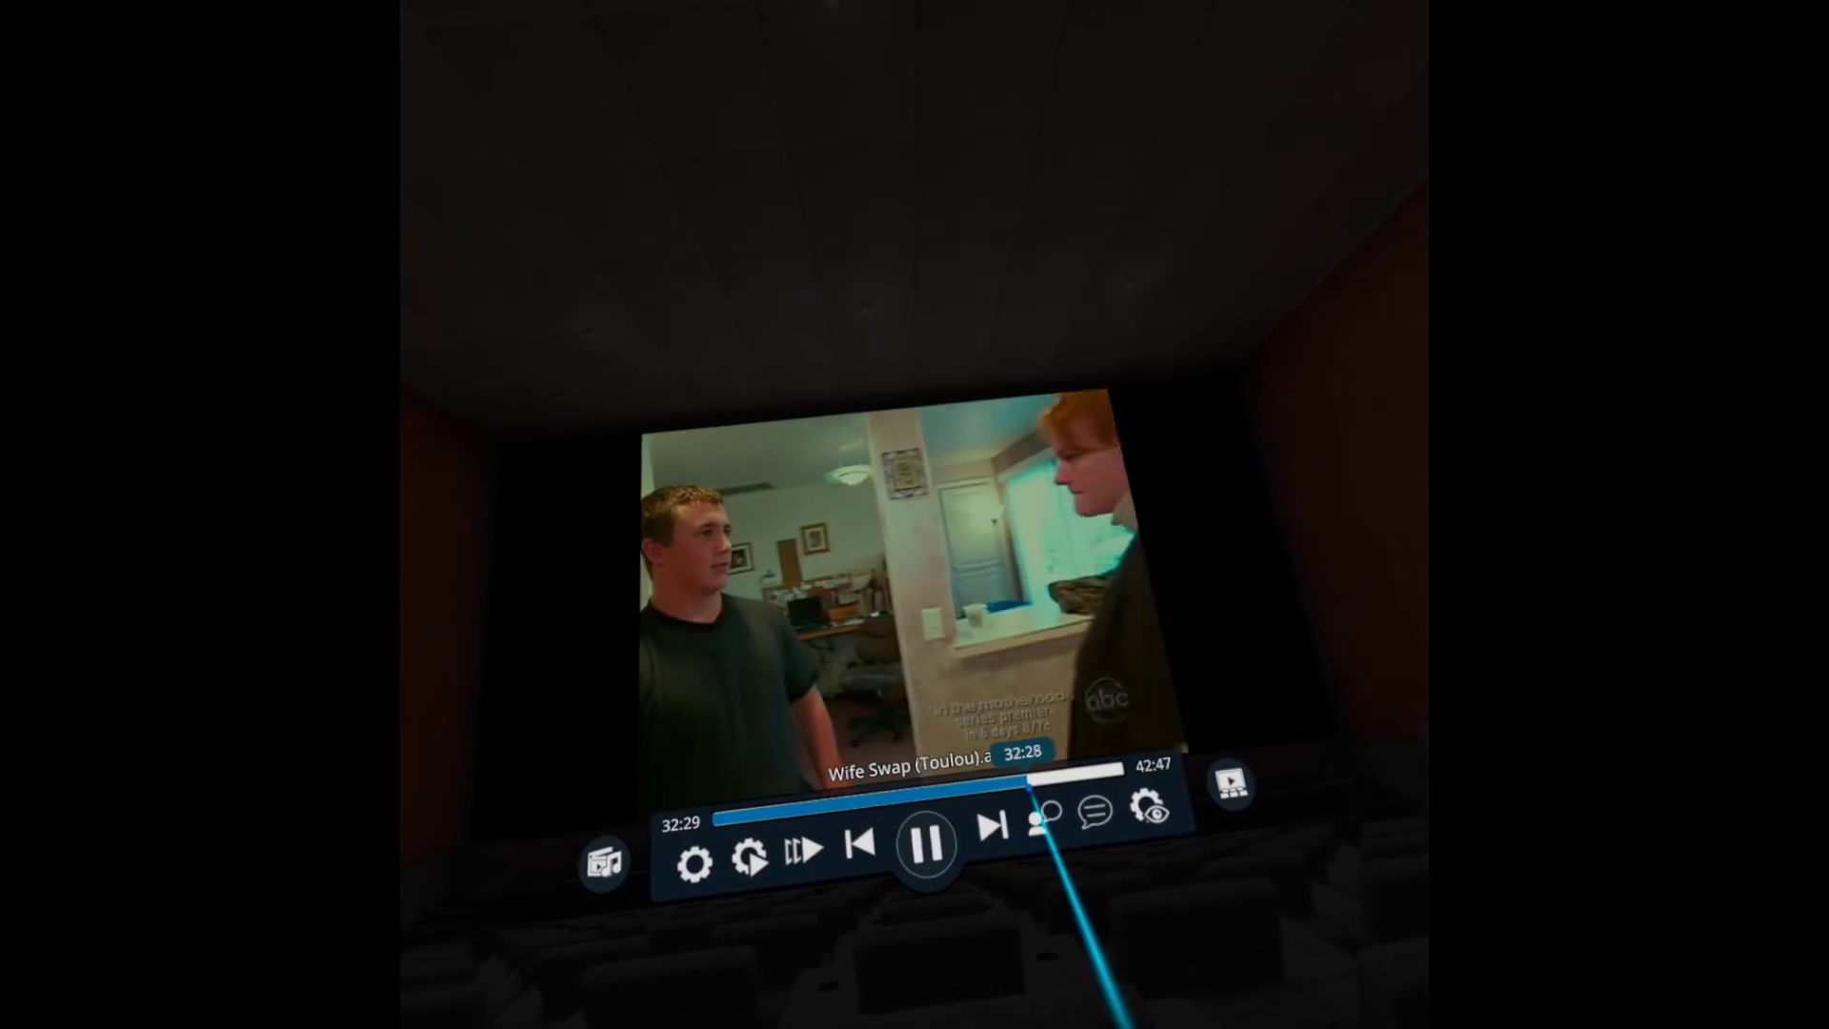
click(1031, 765)
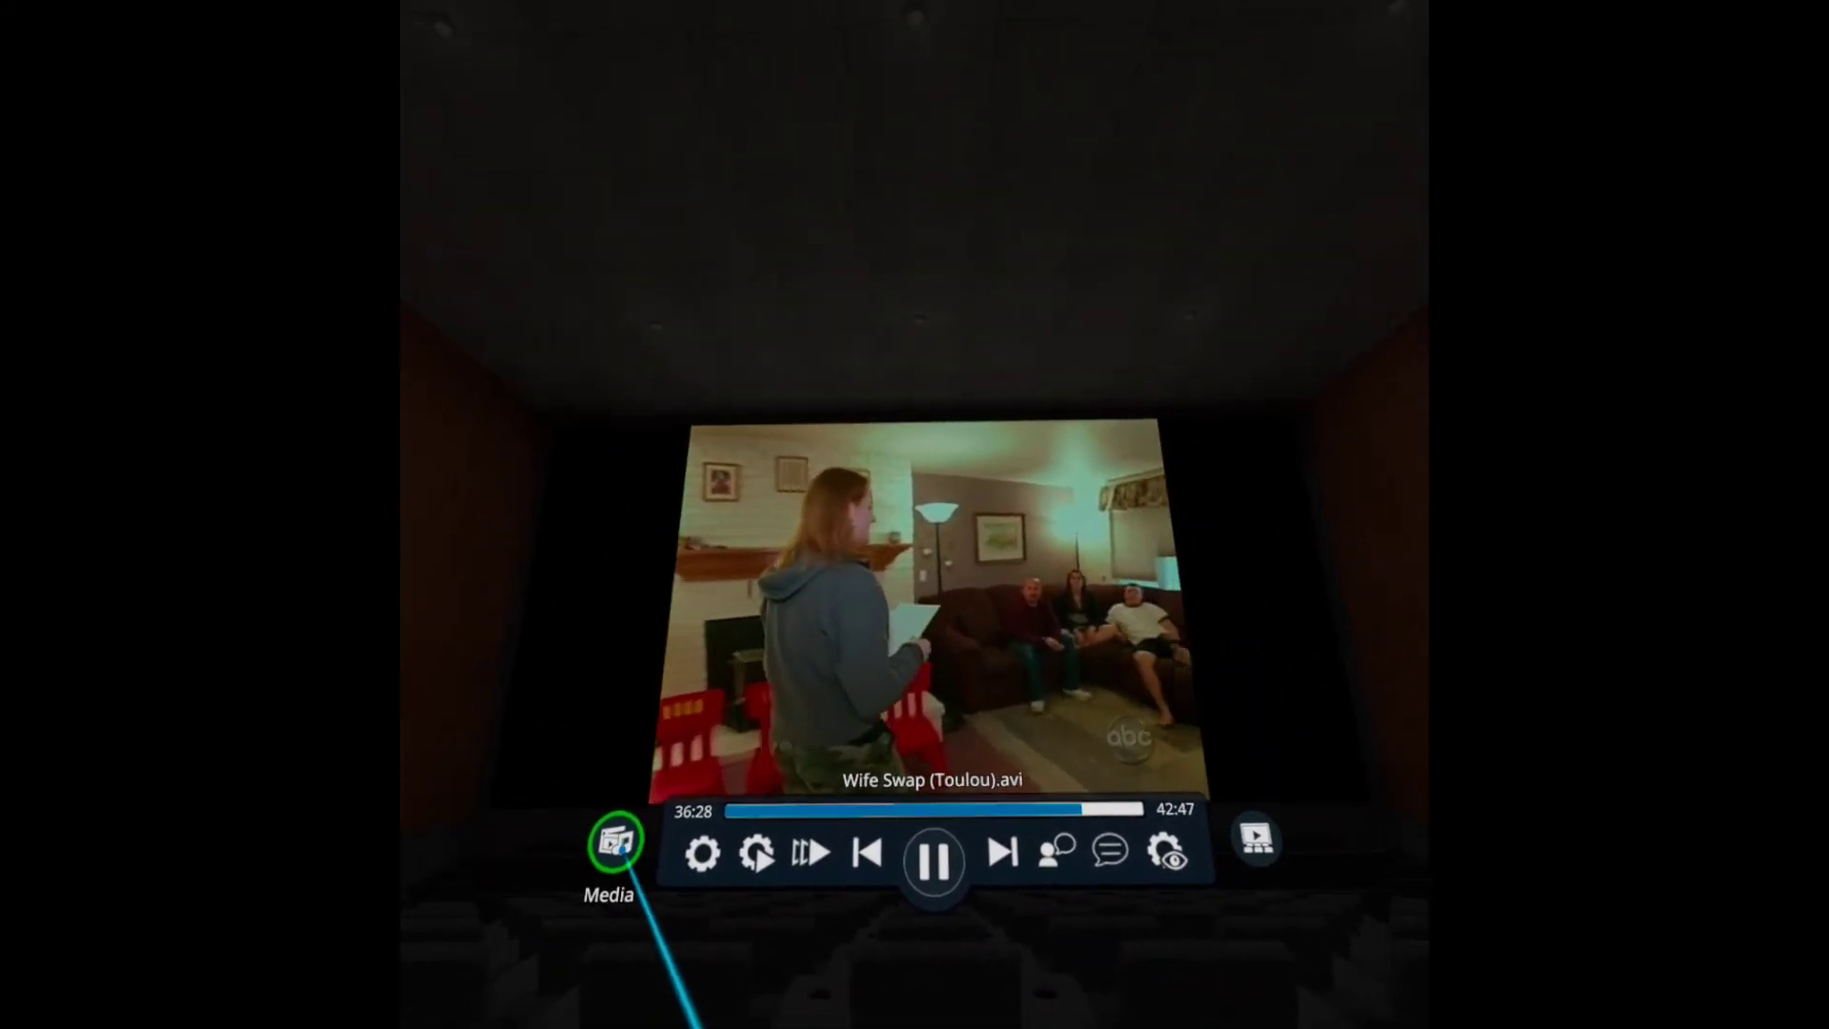
click(840, 733)
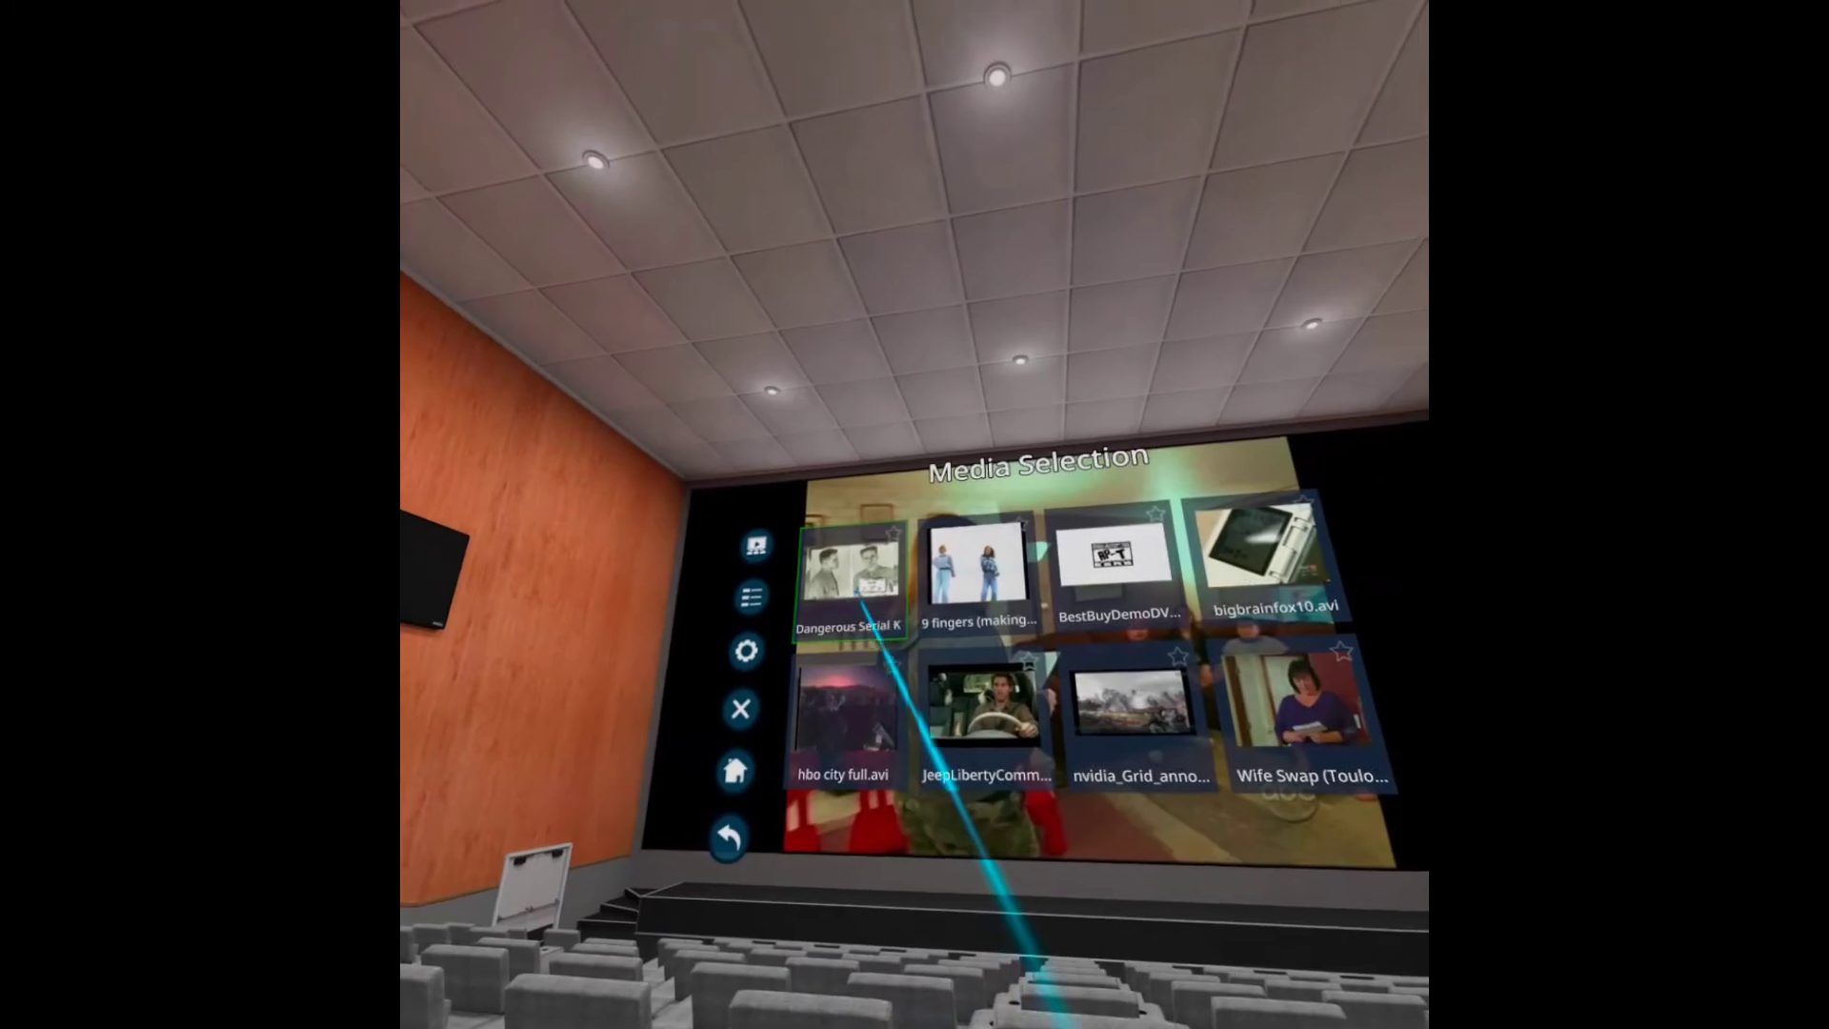
- Play 9 fingers (making of).mp4, jumping to about 4:34 and then back to an earlier point
click(977, 624)
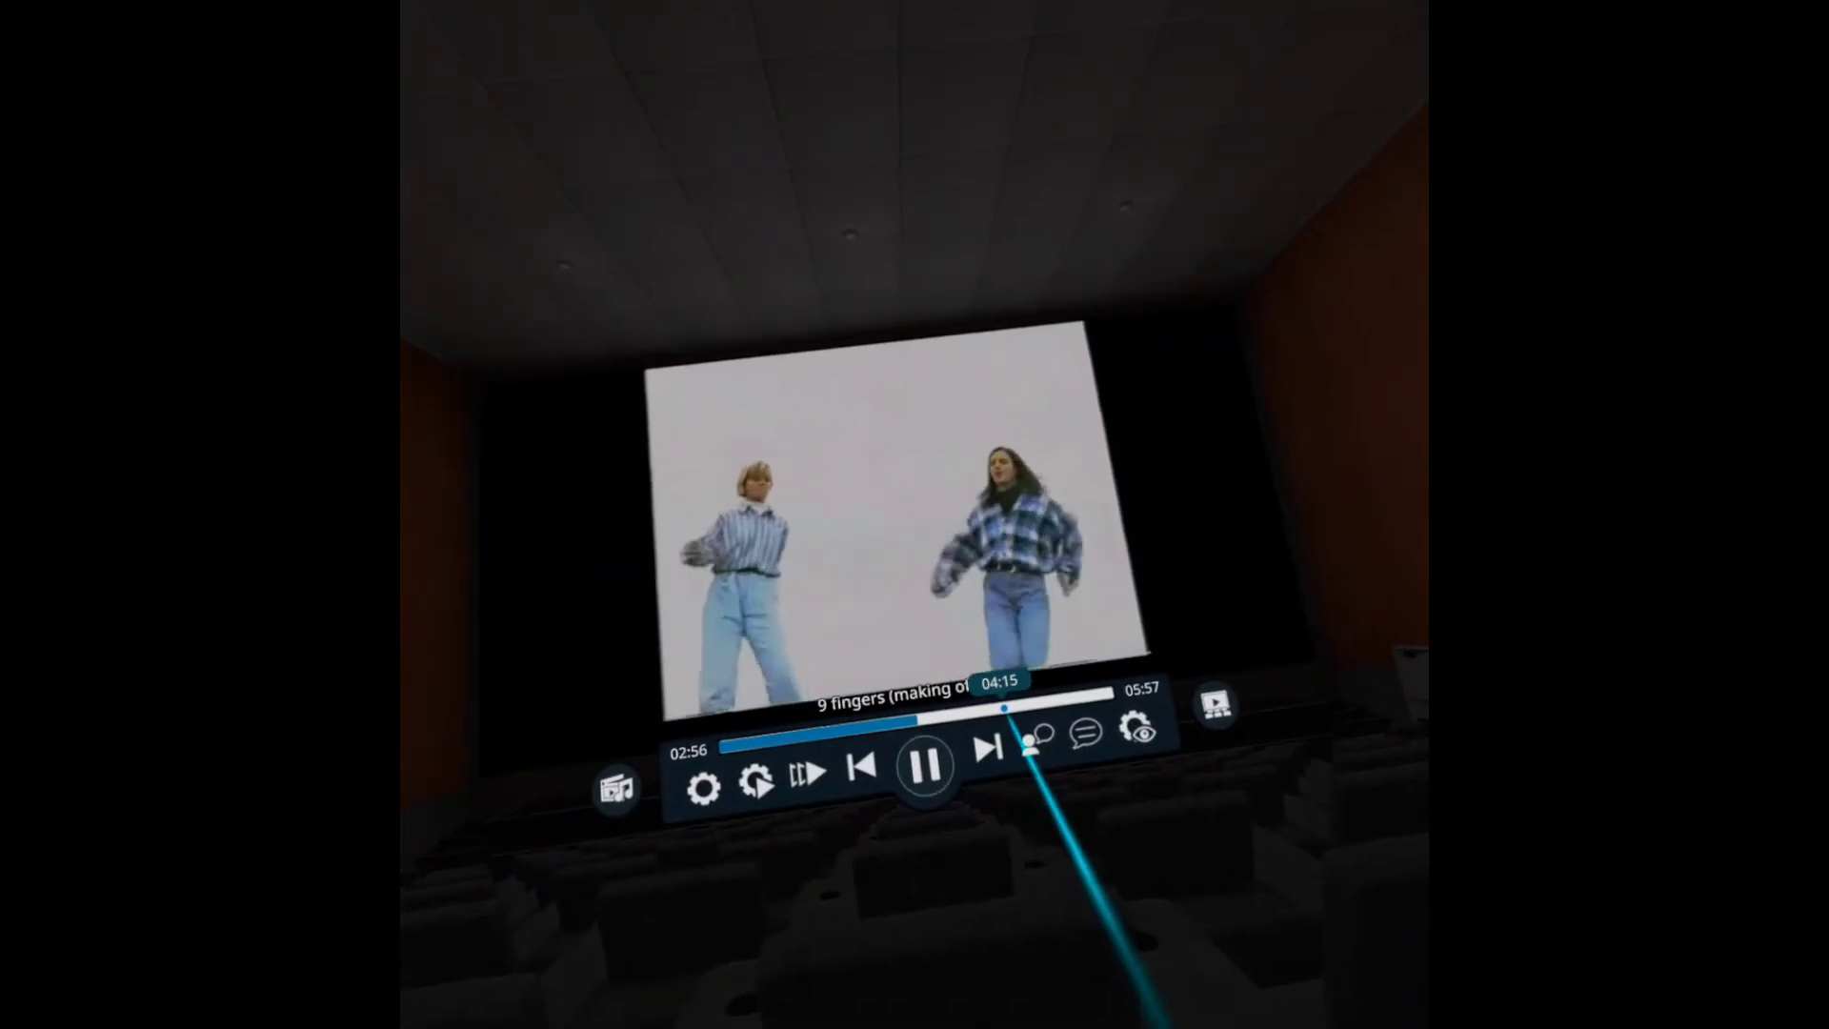
click(1045, 789)
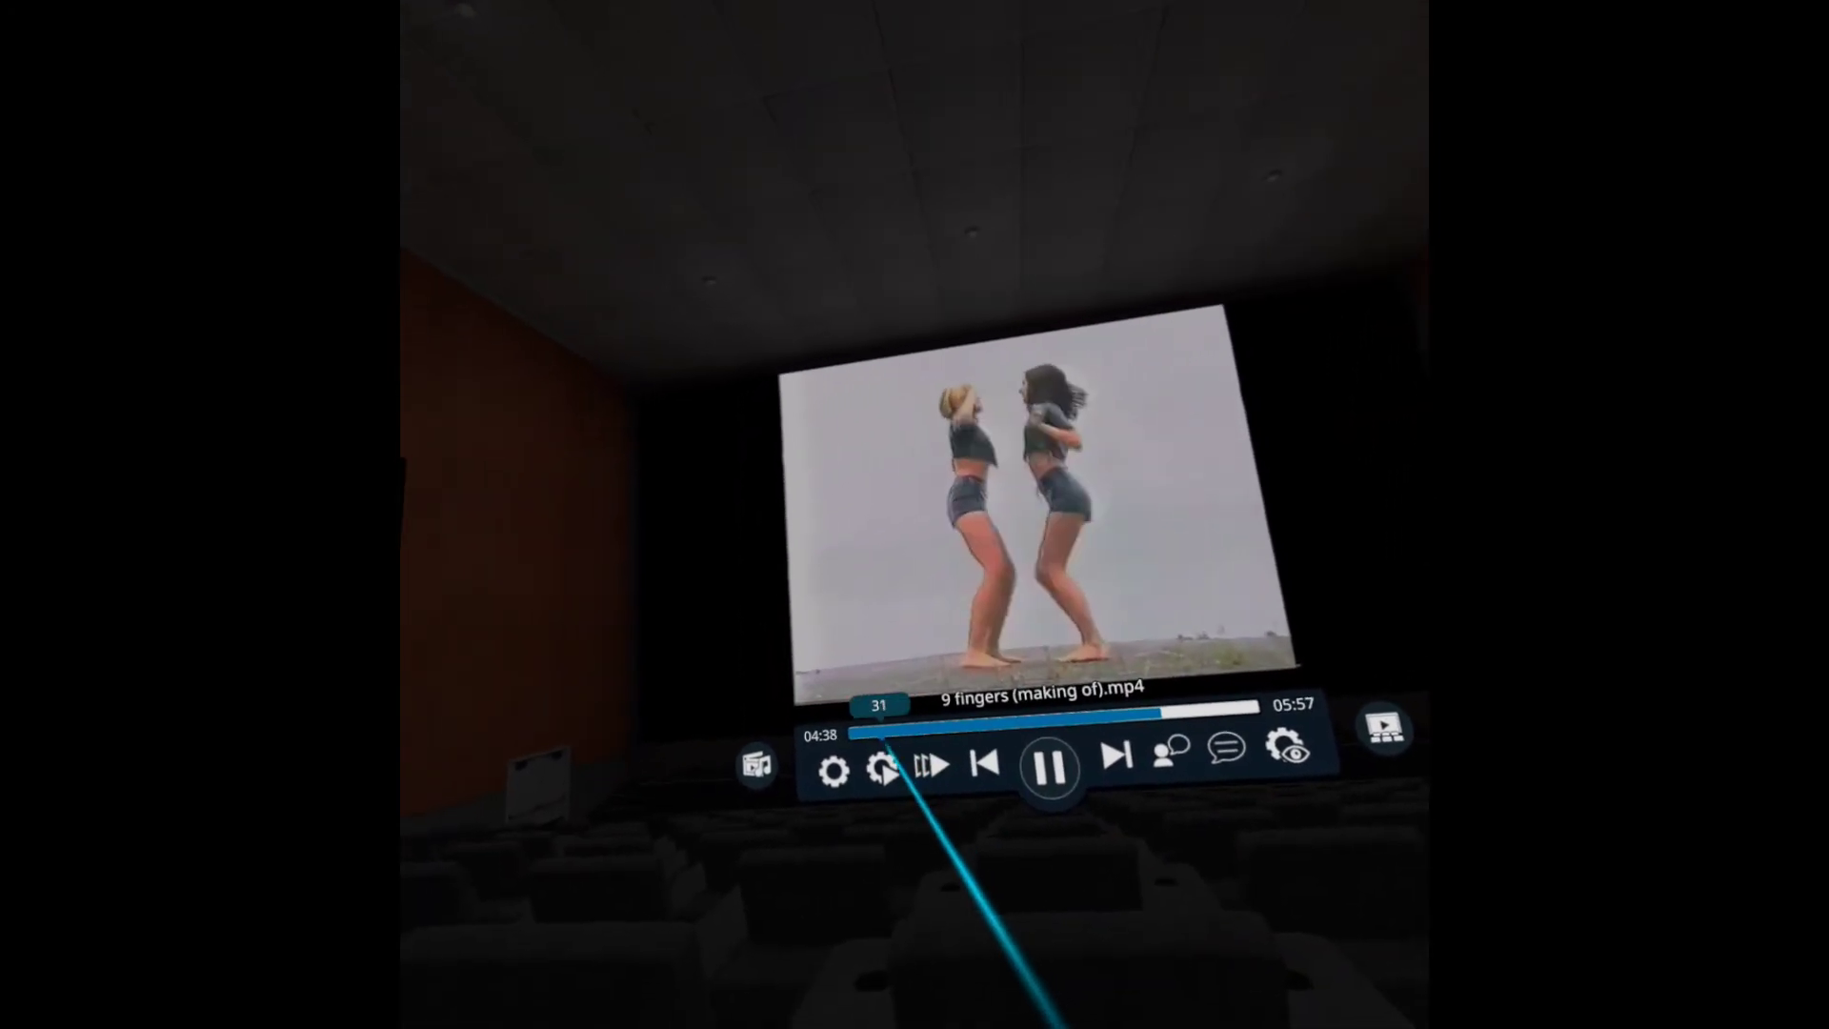
click(884, 779)
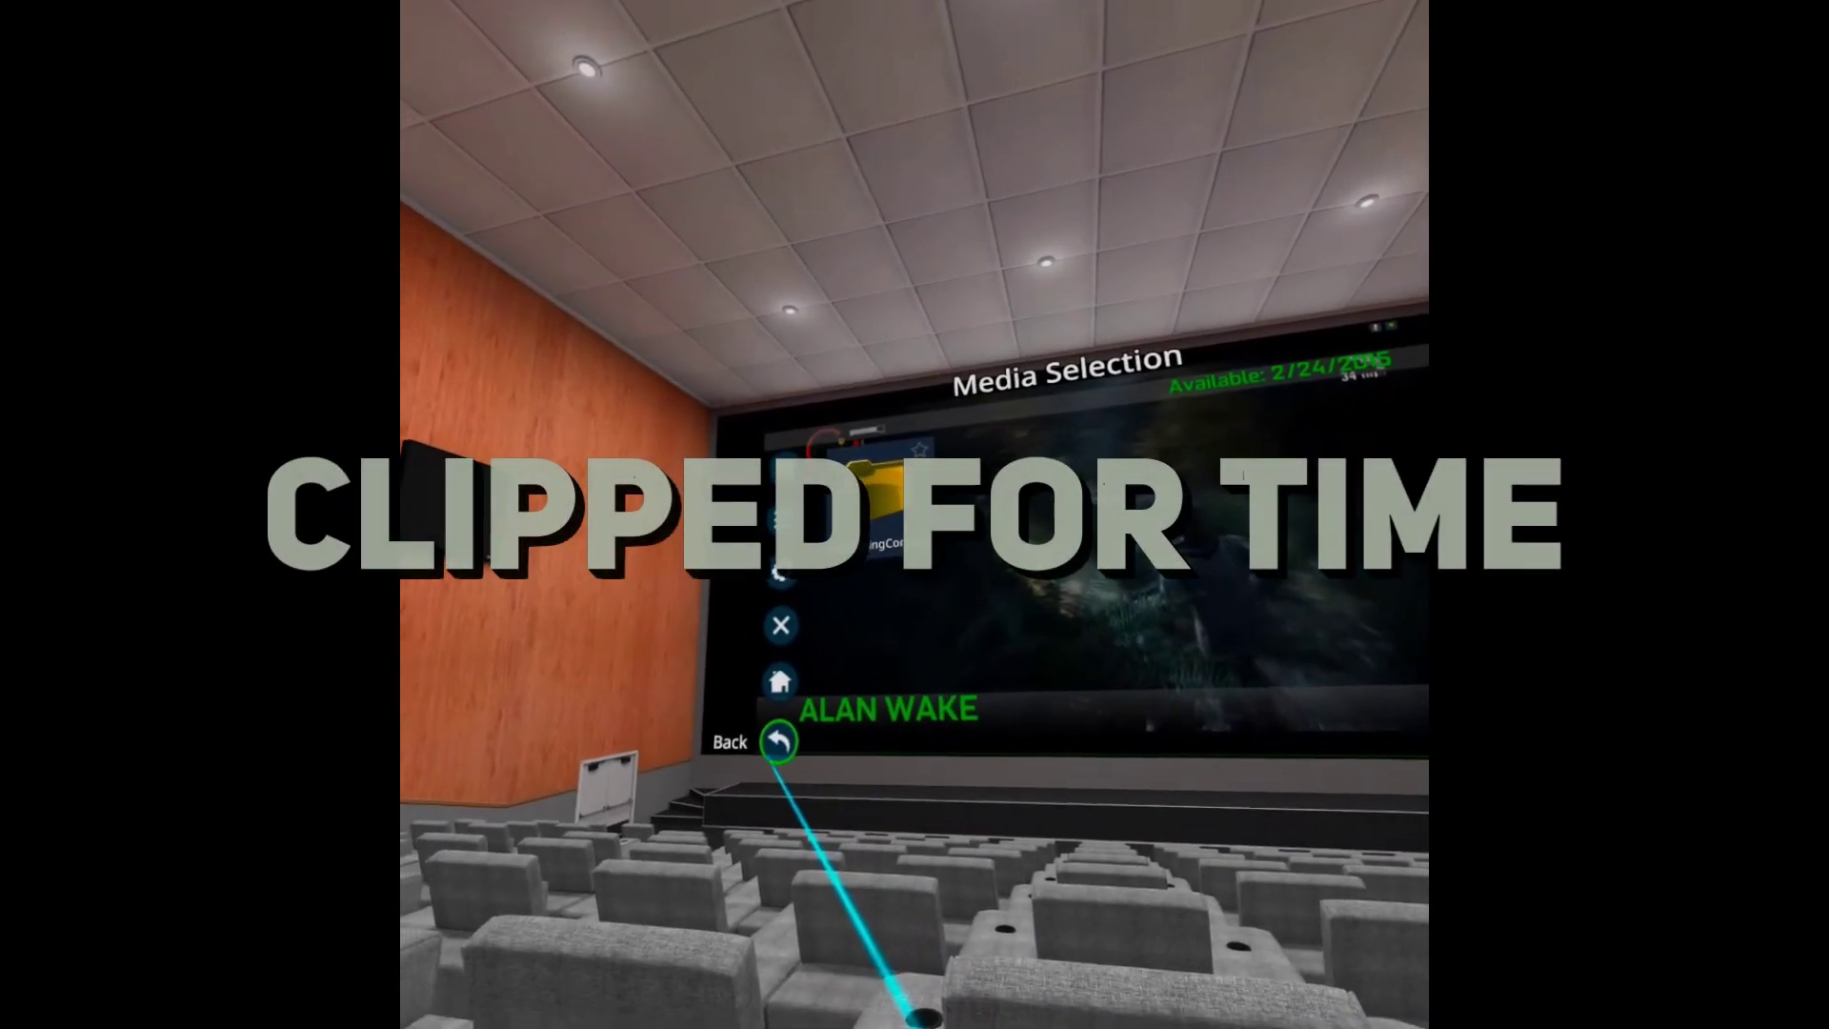
- Pause Pigasus VR Media Player, dismiss its Paused menu, and return to Oculus Home
key(super)
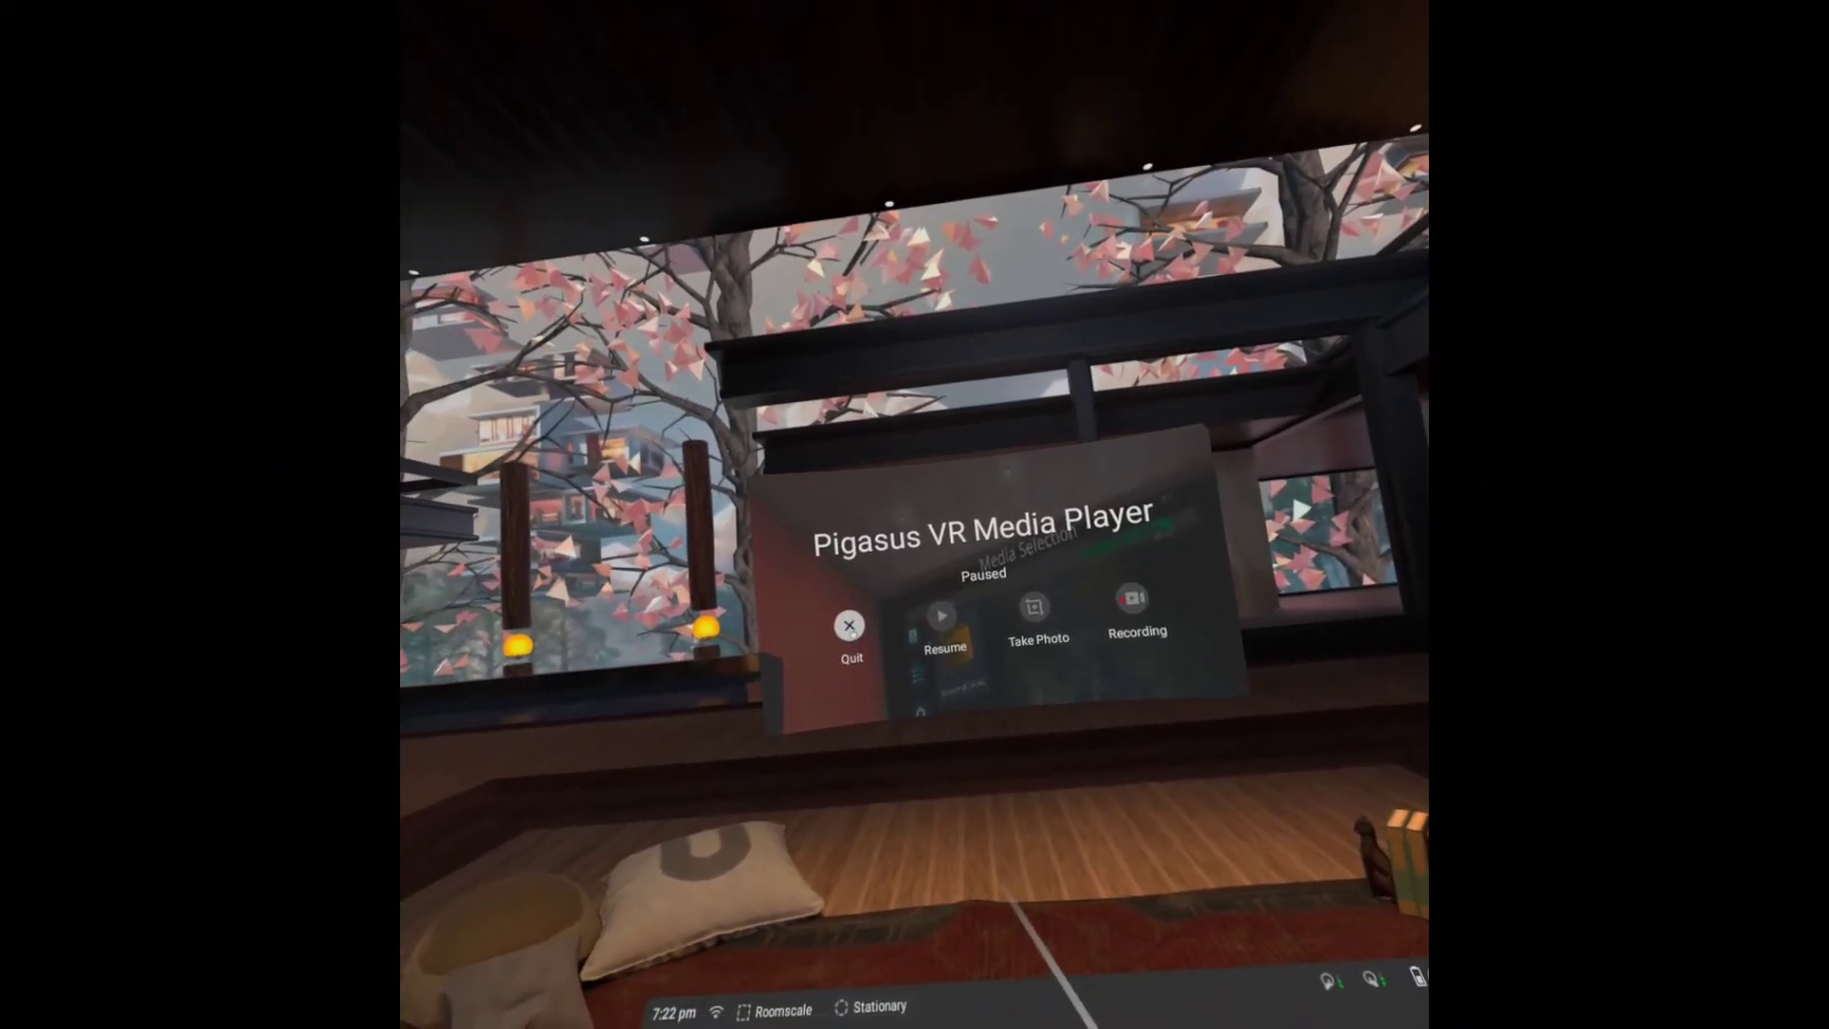
key(super)
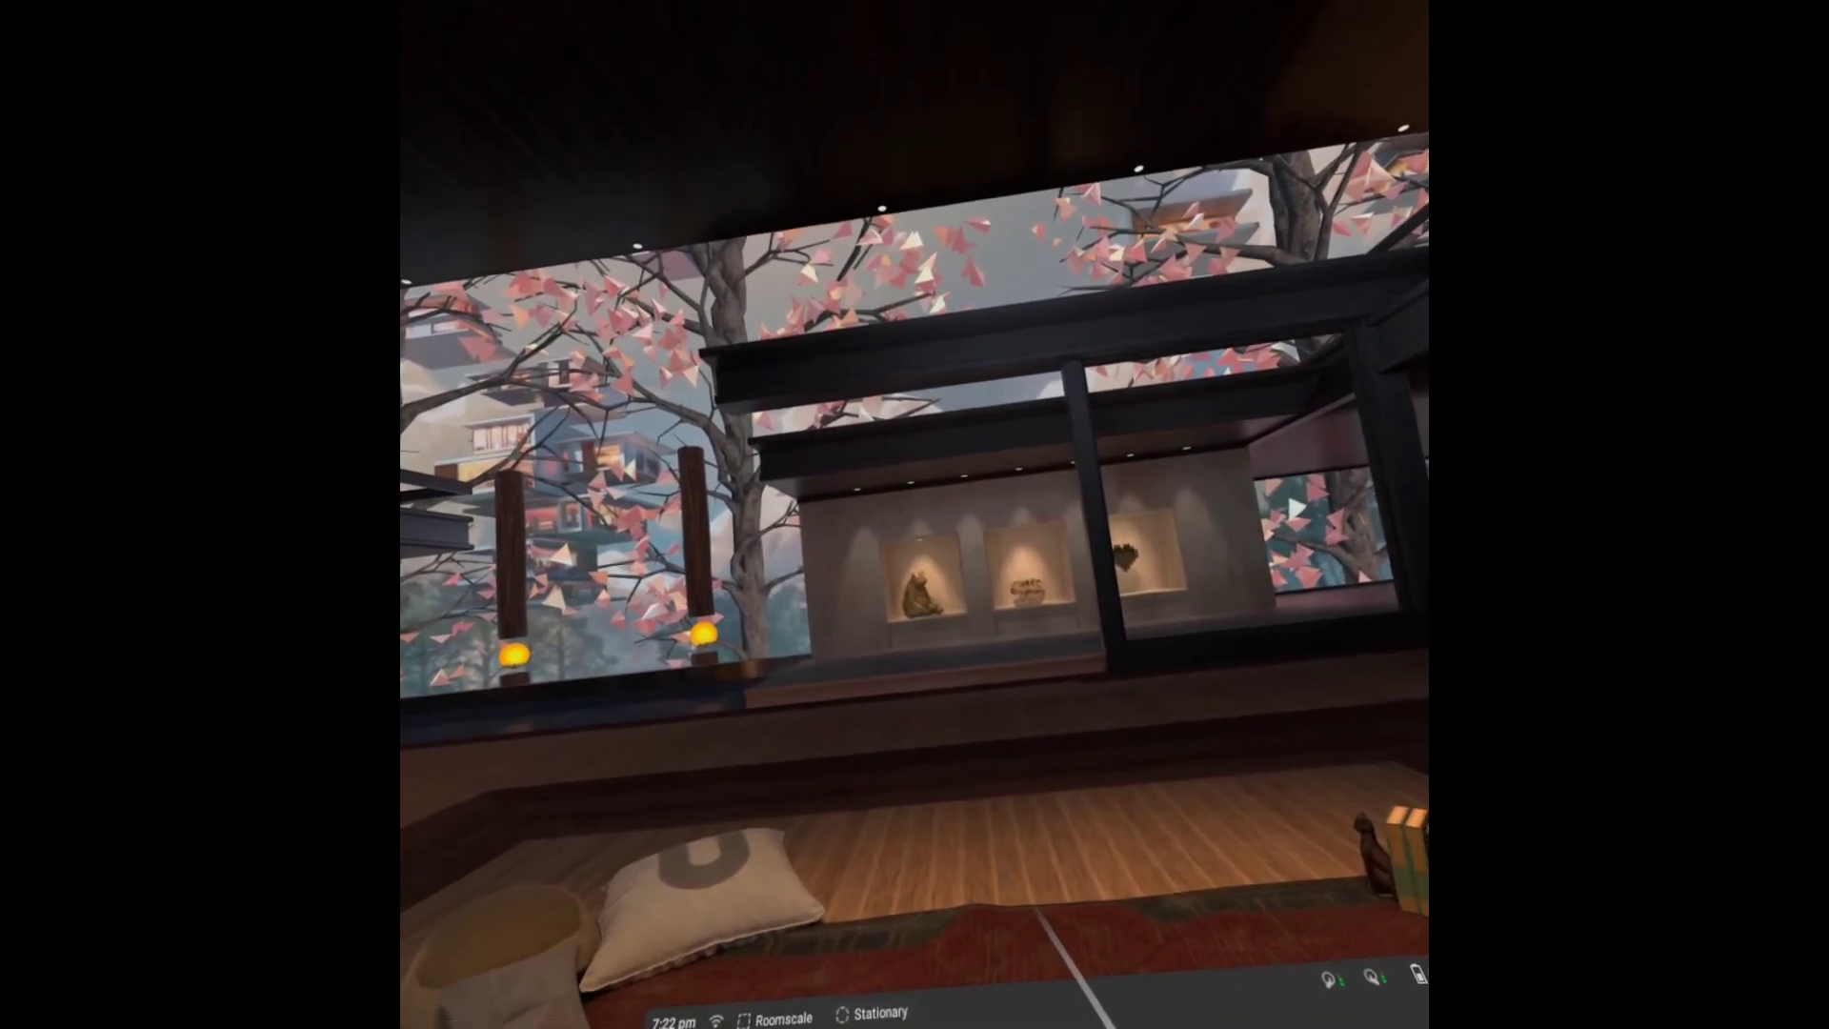